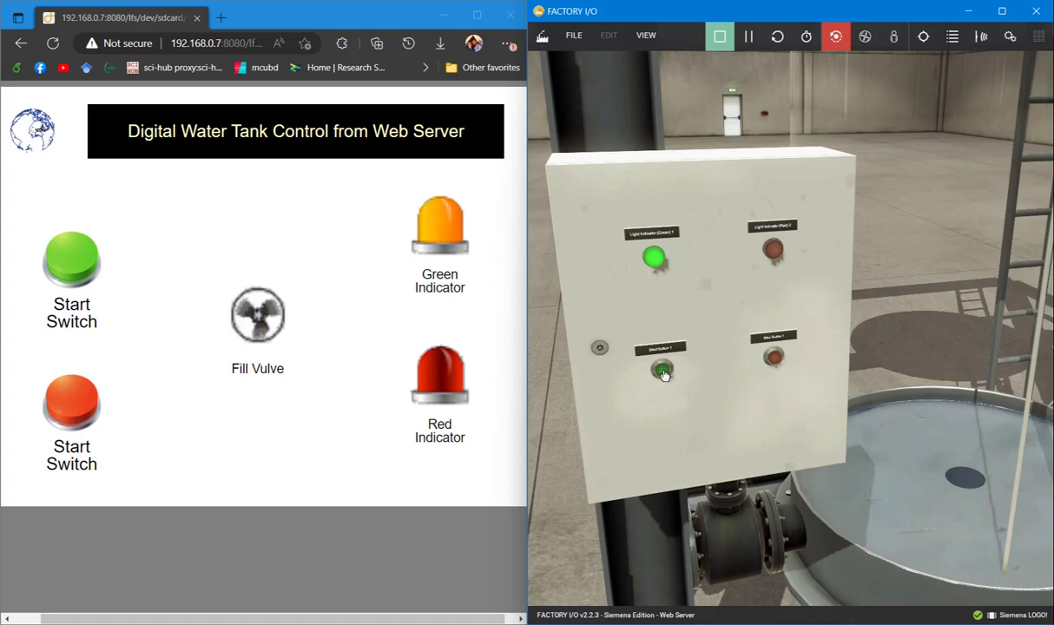
# Step: Start and stop the tank filling using the control box buttons, and repeat the test with the web page switches
pyautogui.click(663, 374)
pyautogui.scroll(-5, 812, 346)
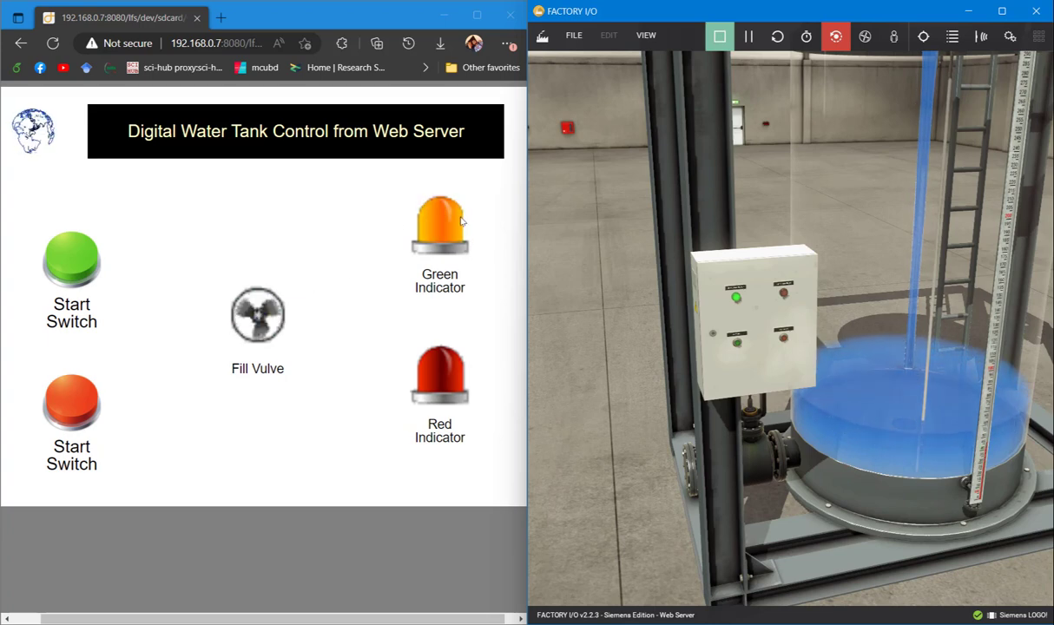
pyautogui.click(784, 340)
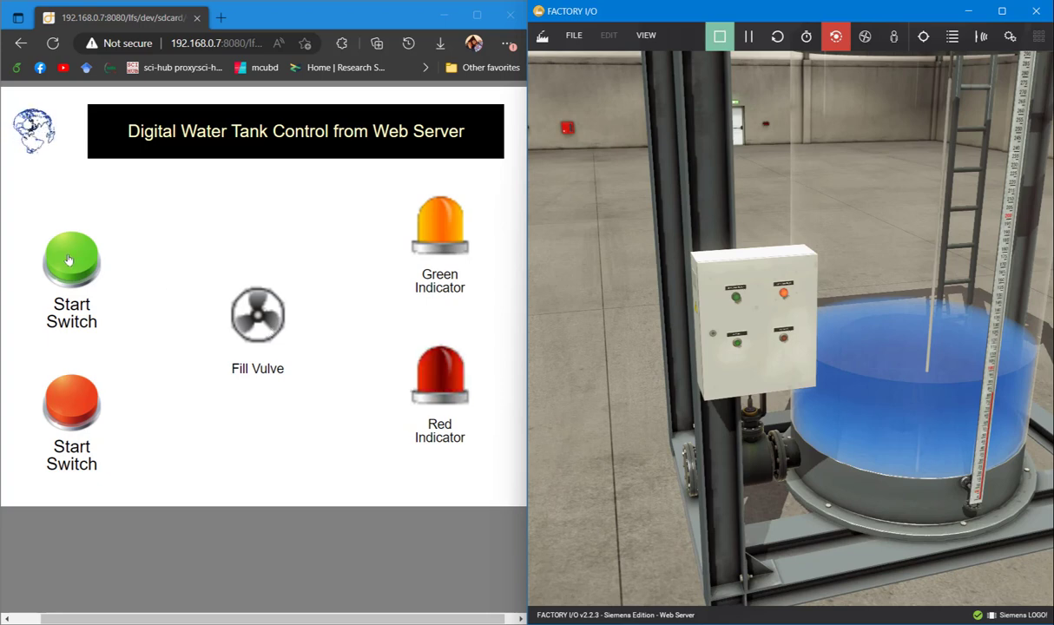
pyautogui.click(69, 260)
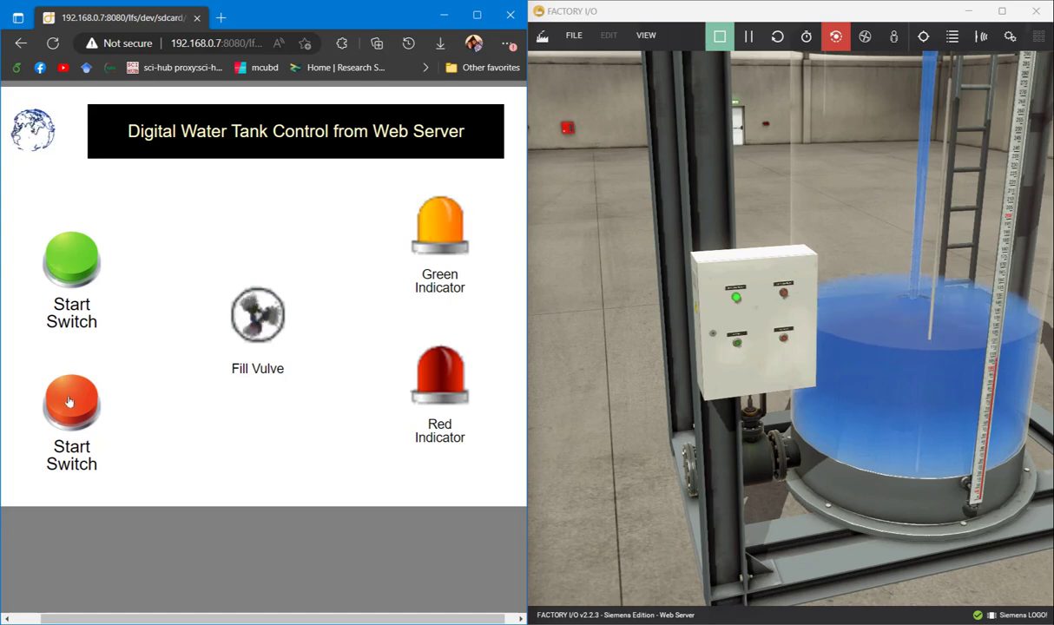
pyautogui.click(69, 401)
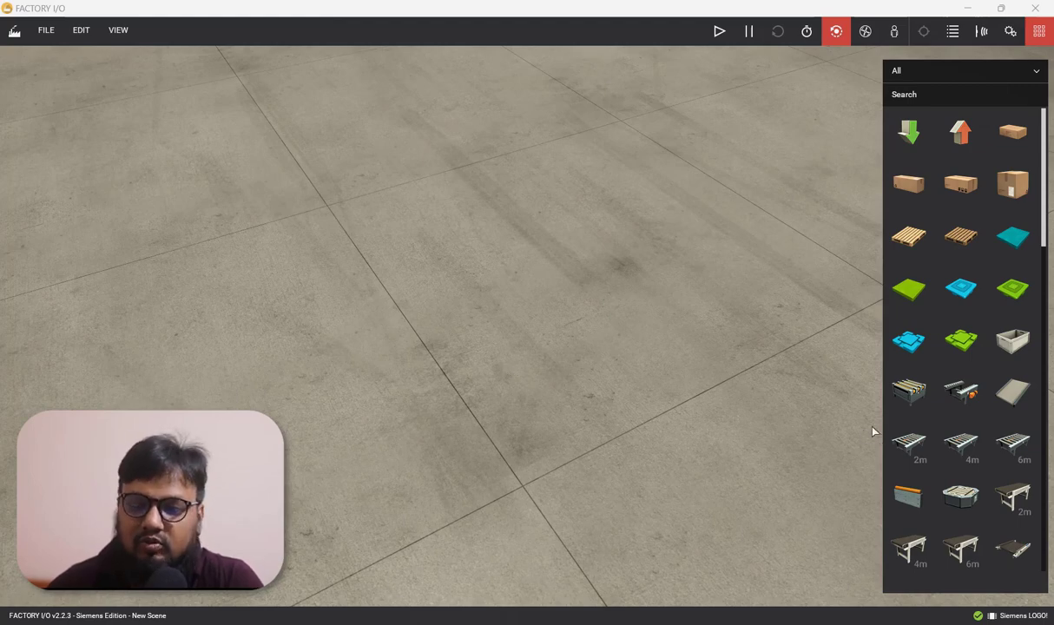
# Step: Create a new scene and place a Tank from the parts library on the factory floor
pyautogui.click(48, 33)
pyautogui.click(78, 58)
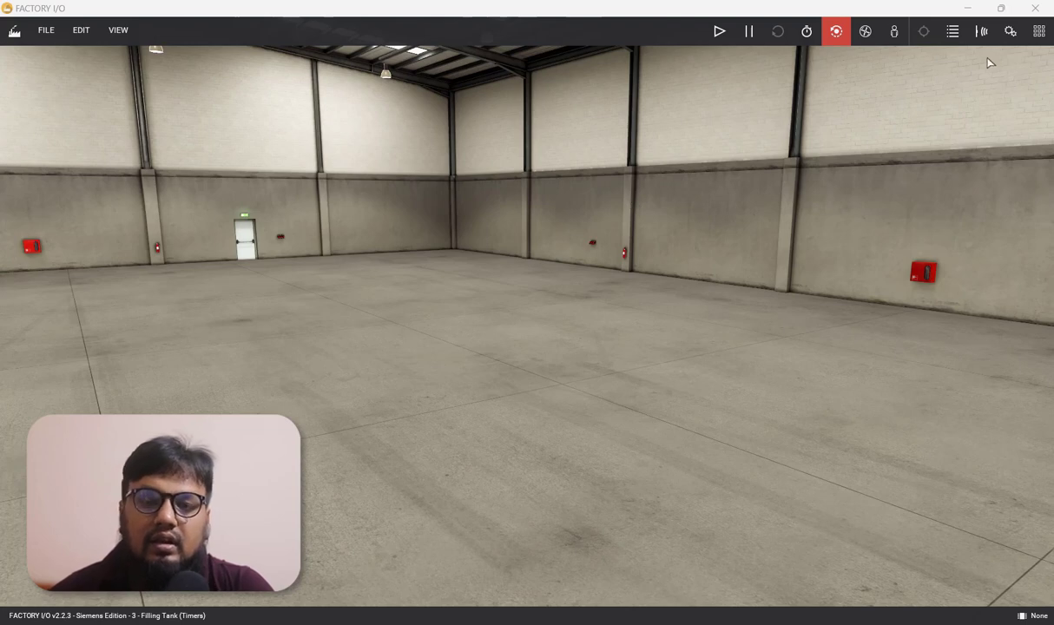
pyautogui.click(1040, 33)
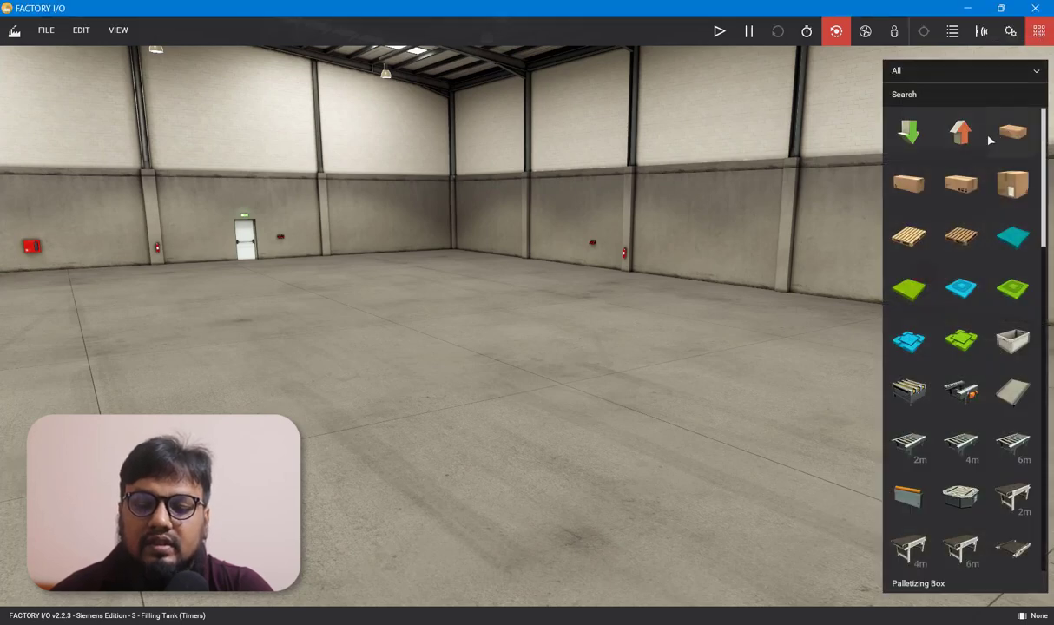
pyautogui.scroll(-15, 947, 149)
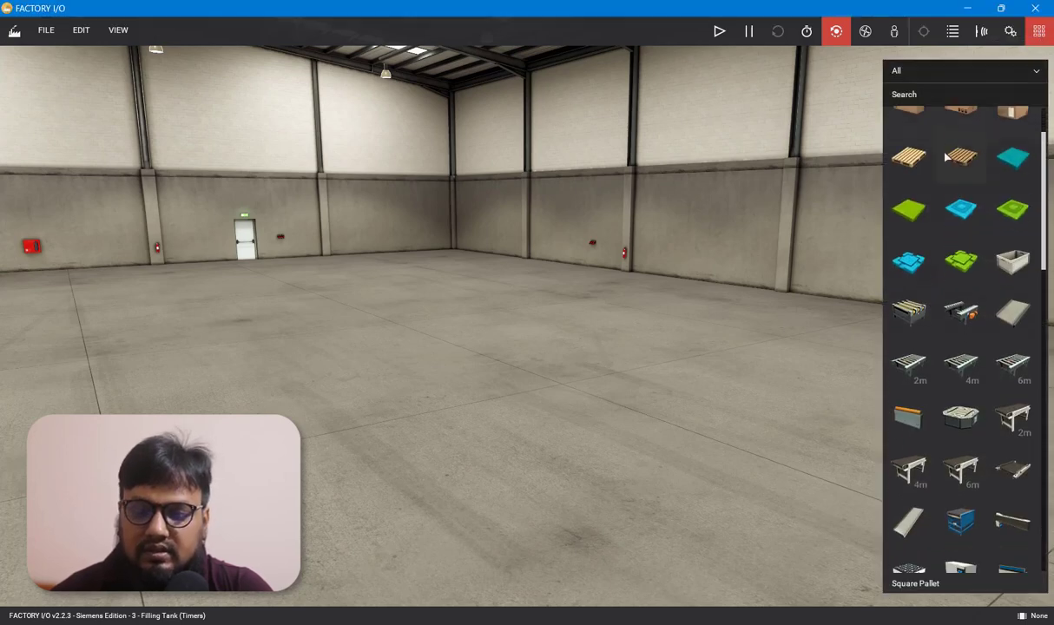
pyautogui.scroll(-10, 959, 209)
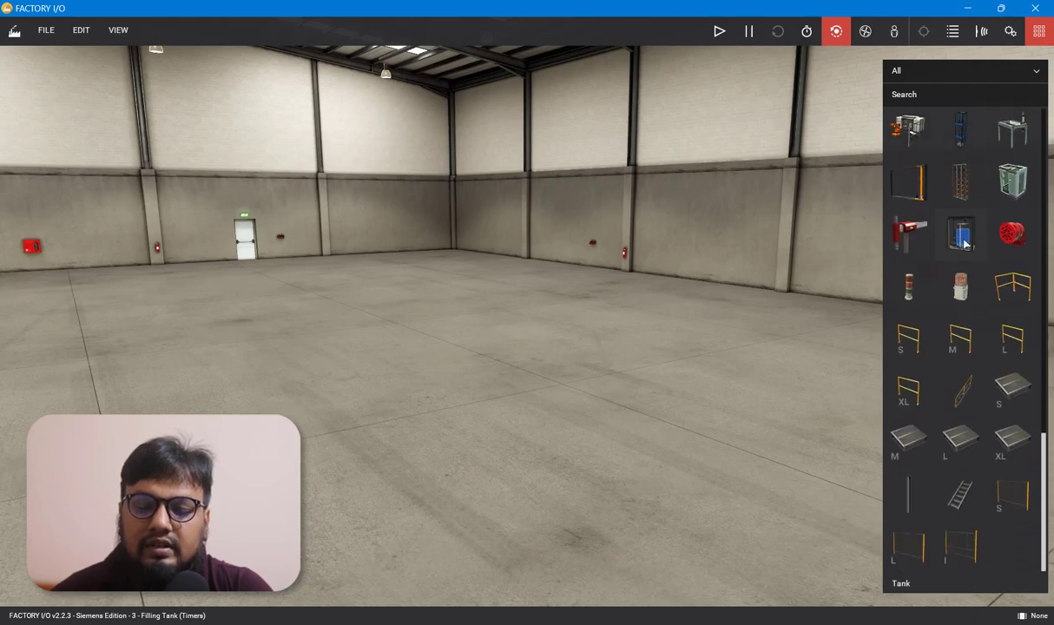
pyautogui.moveTo(964, 246); pyautogui.dragTo(623, 369)
pyautogui.scroll(5, 624, 370)
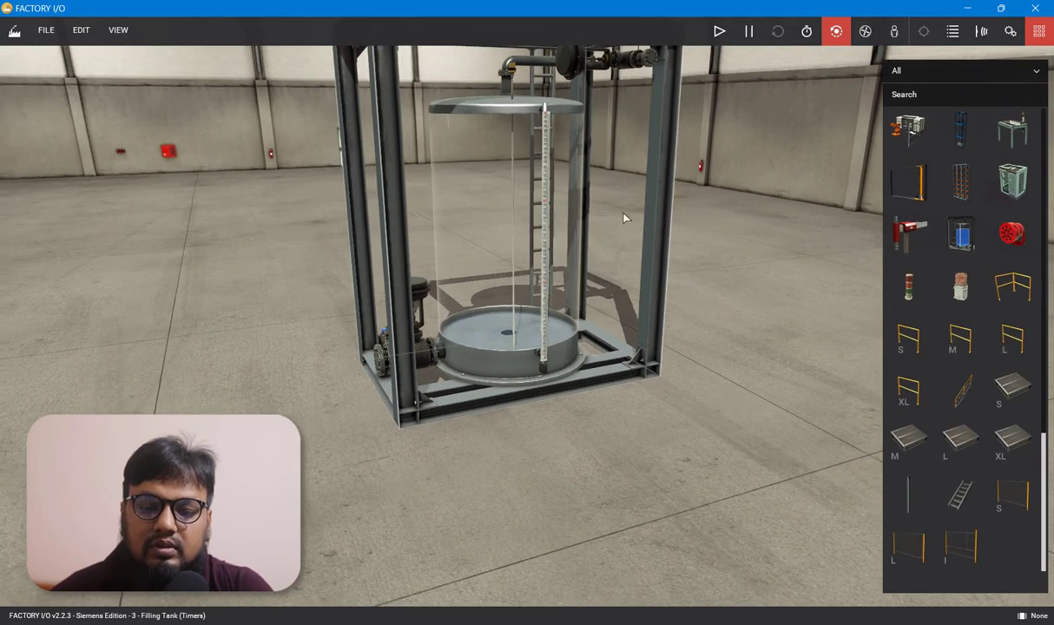
pyautogui.moveTo(624, 218); pyautogui.dragTo(570, 221, button='right')
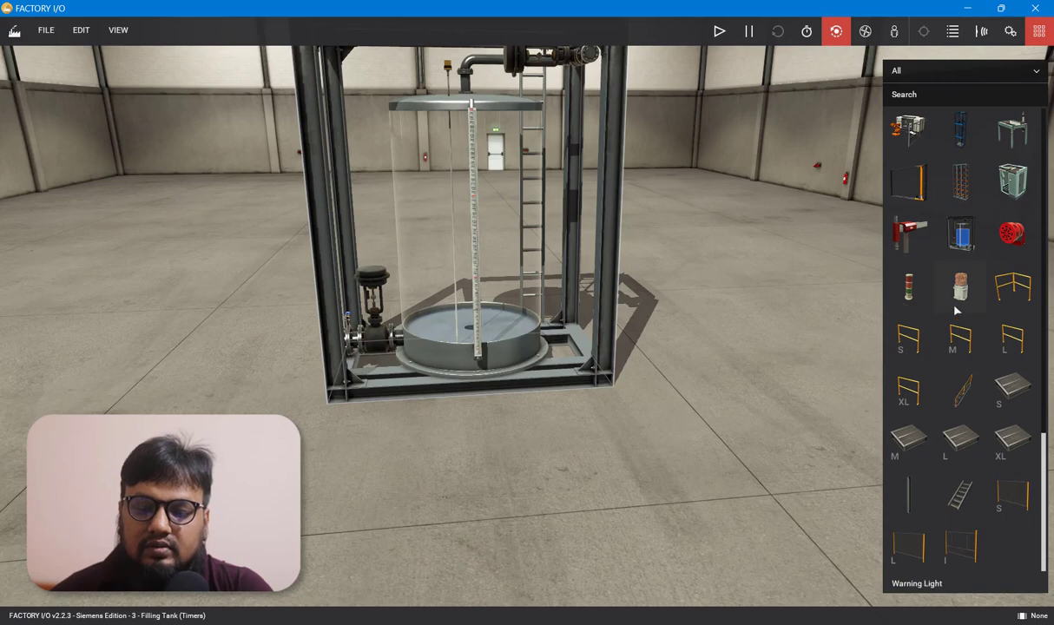
# Step: Mount a white electrical cabinet on the front column of the tank's frame, beside the valve
pyautogui.scroll(2, 955, 291)
pyautogui.moveTo(960, 183); pyautogui.dragTo(345, 365)
pyautogui.scroll(5, 527, 260)
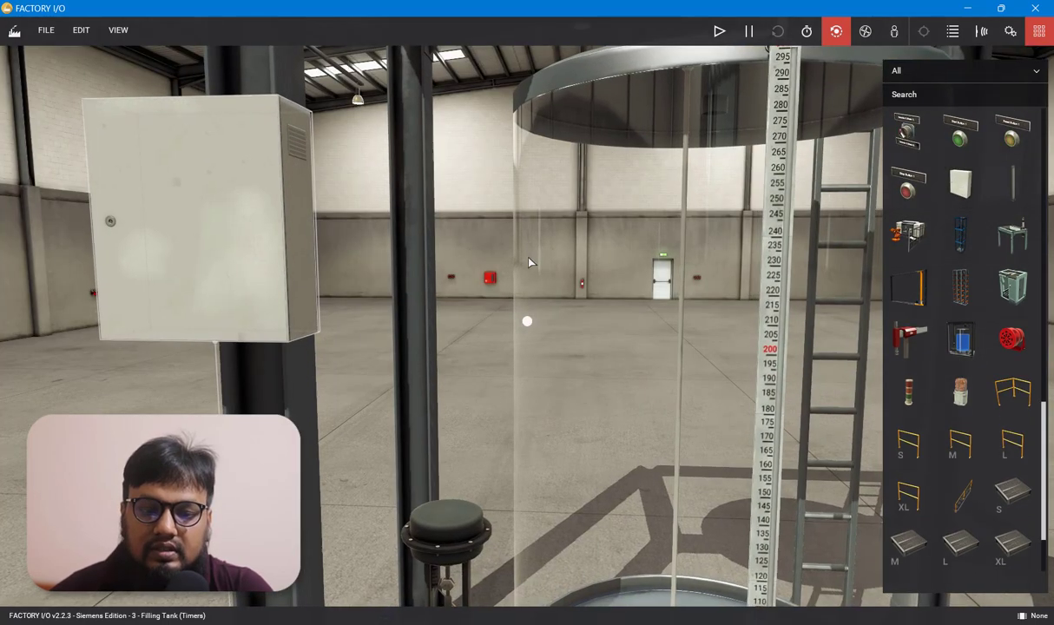
pyautogui.scroll(2, 501, 263)
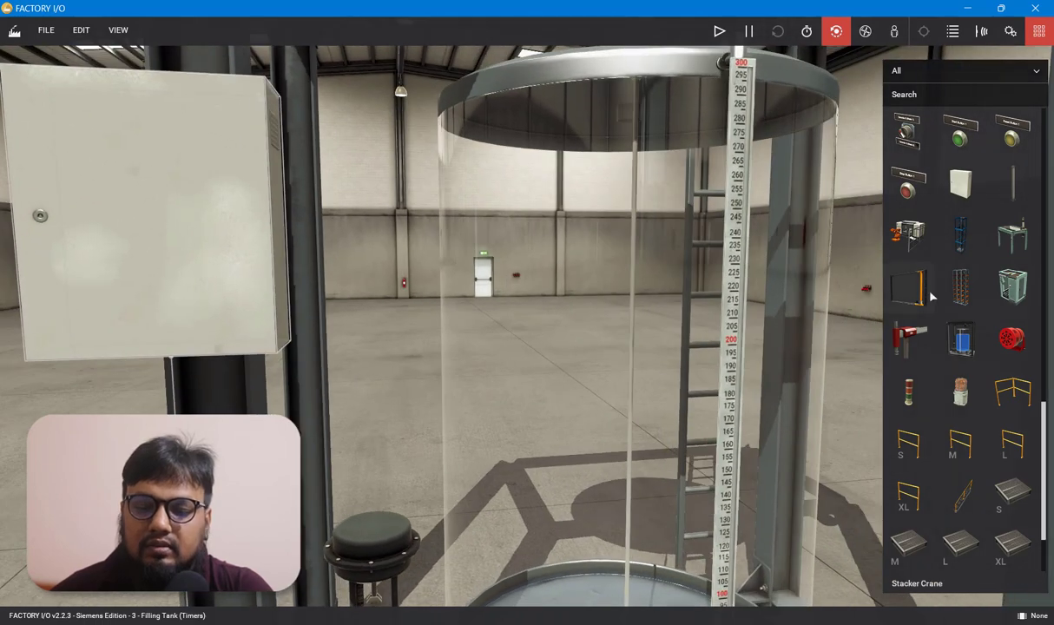
# Step: Mount a green Start Button and a red Stop Button side by side on the lower part of the cabinet door
pyautogui.scroll(1, 961, 199)
pyautogui.moveTo(961, 172); pyautogui.dragTo(131, 343)
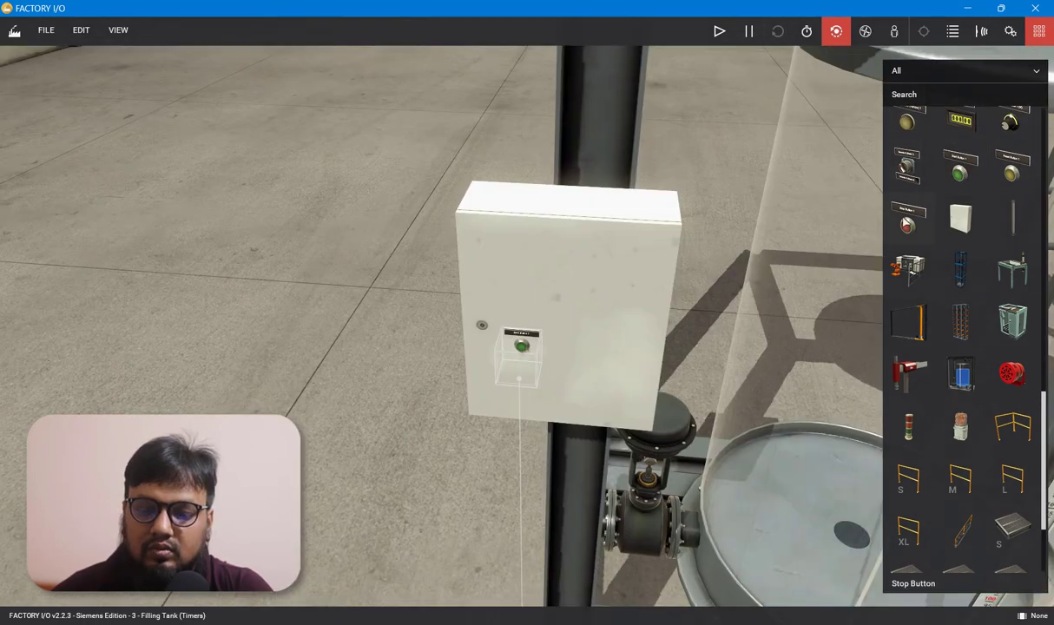
pyautogui.moveTo(906, 224); pyautogui.dragTo(591, 349)
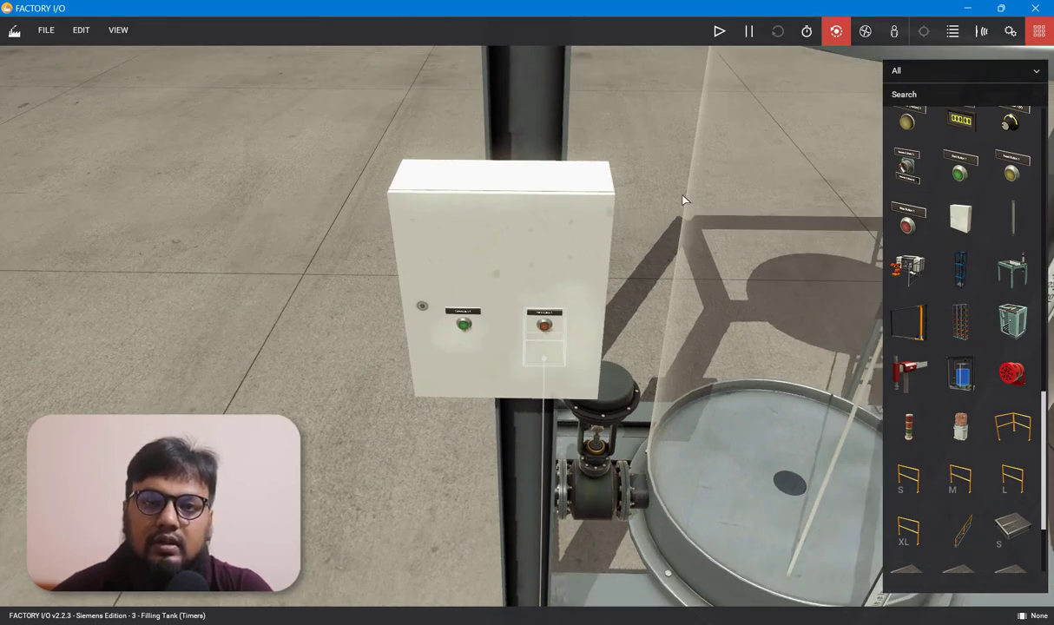
# Step: Mount a Light Indicator (Green) above the Start Button and a Light Indicator (Red) above the Stop Button
pyautogui.scroll(3, 962, 208)
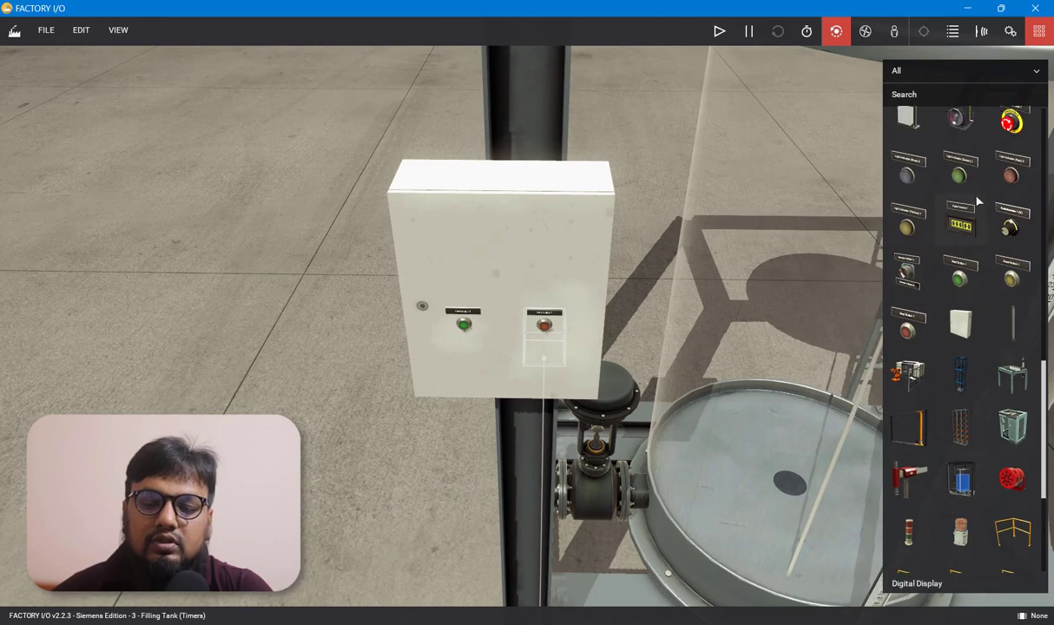
pyautogui.moveTo(962, 178); pyautogui.dragTo(450, 295)
pyautogui.moveTo(450, 296); pyautogui.dragTo(450, 295)
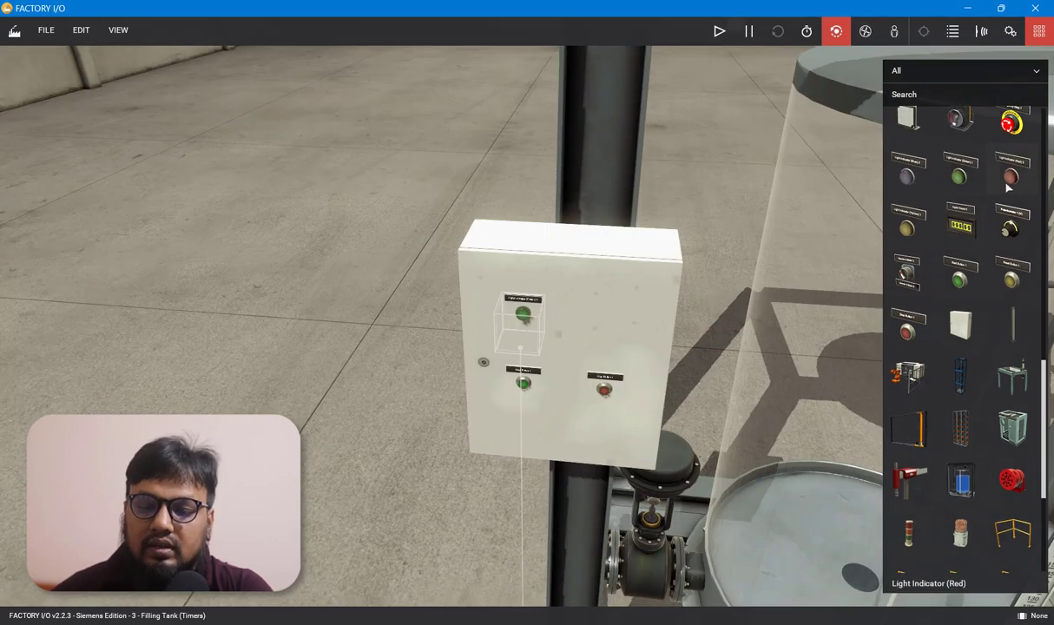
pyautogui.moveTo(1010, 178); pyautogui.dragTo(613, 335)
pyautogui.scroll(-2, 750, 306)
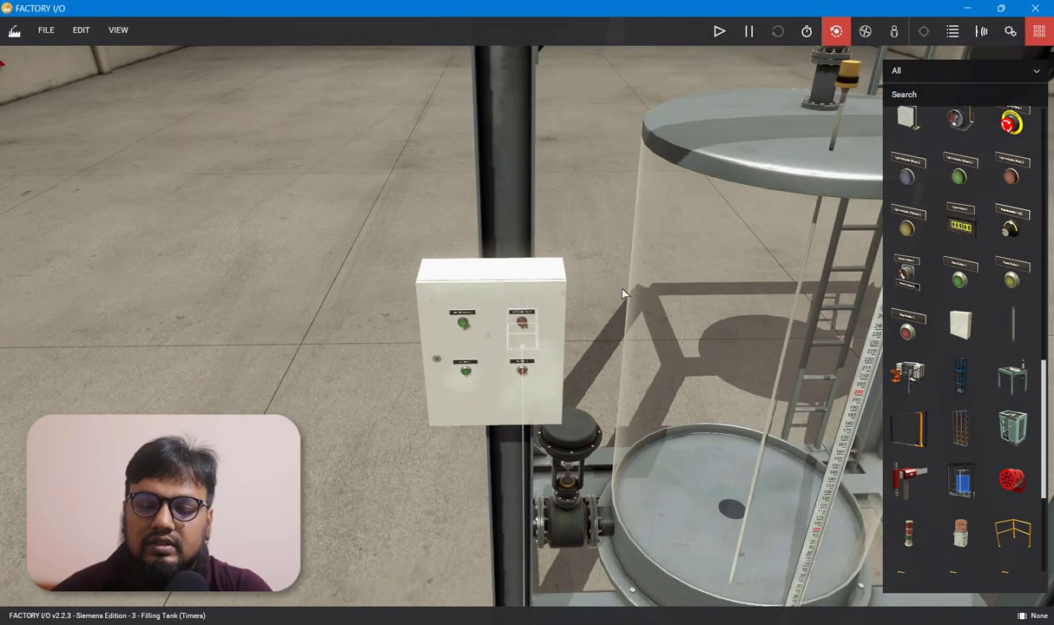
# Step: Set the tank's configuration to Digital
pyautogui.moveTo(623, 293); pyautogui.dragTo(430, 261, button='right')
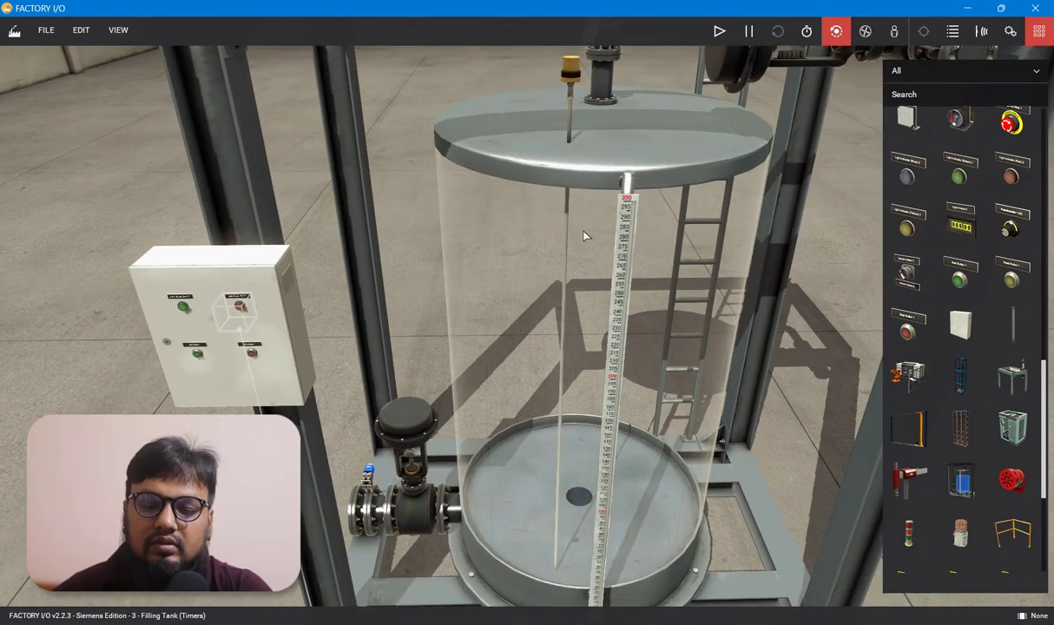
pyautogui.rightClick(568, 242)
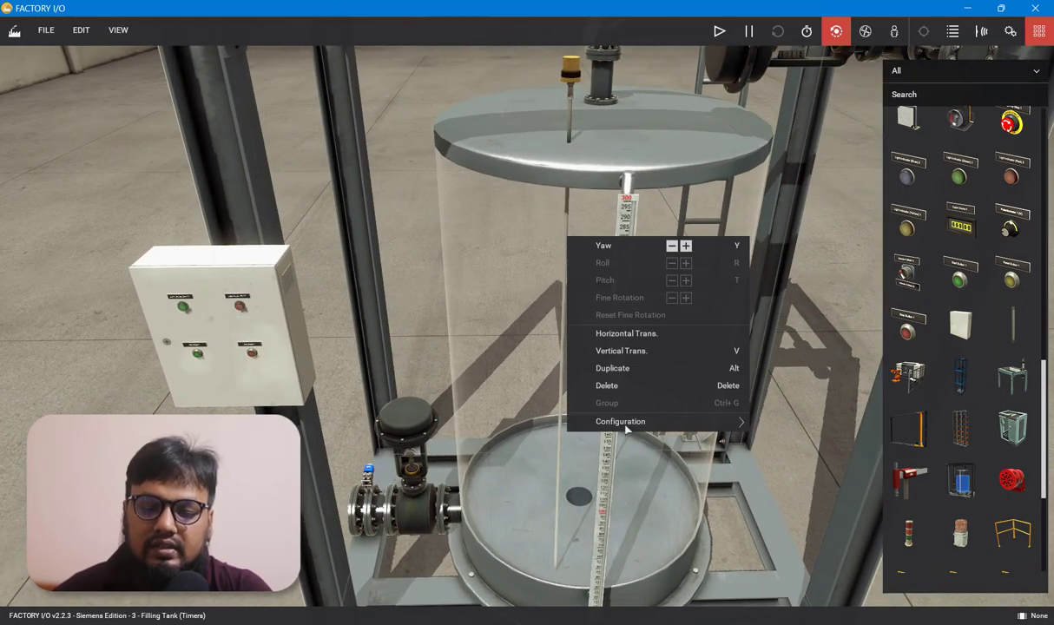
pyautogui.moveTo(631, 425)
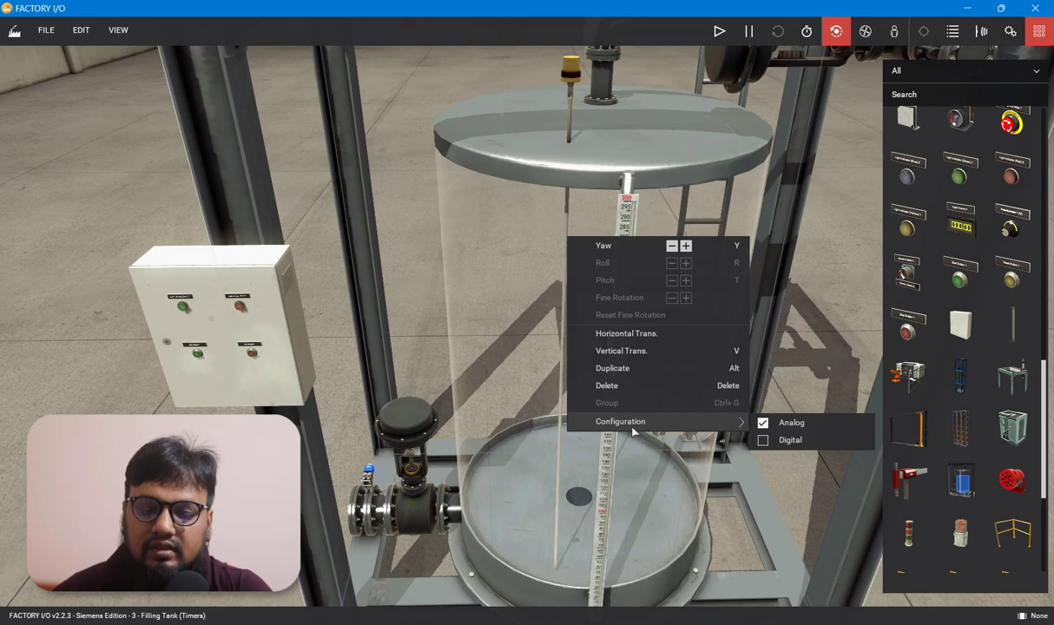
pyautogui.click(775, 441)
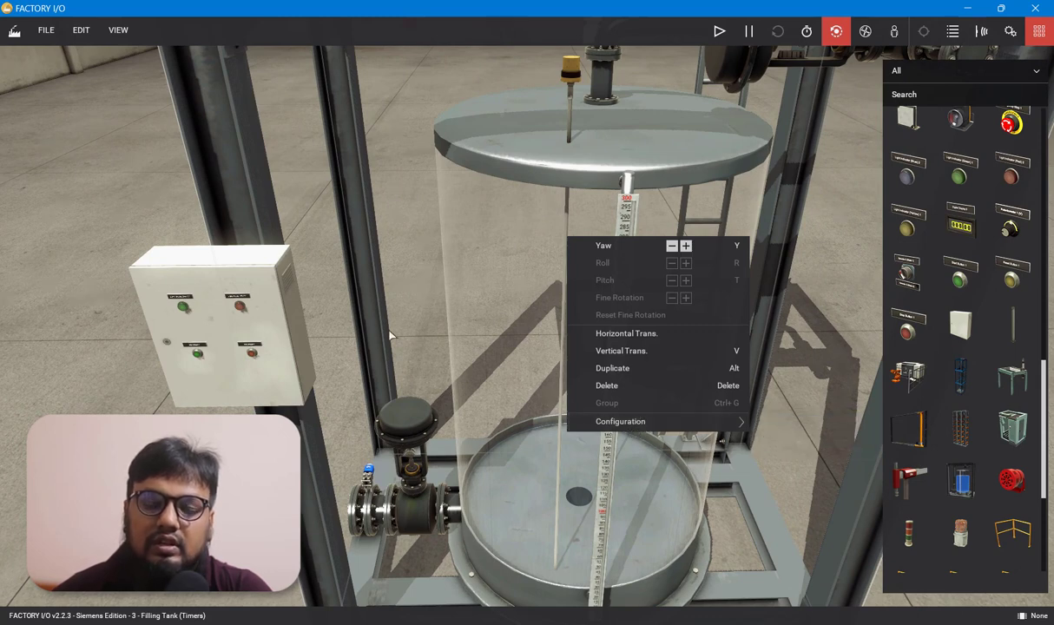
pyautogui.click(354, 321)
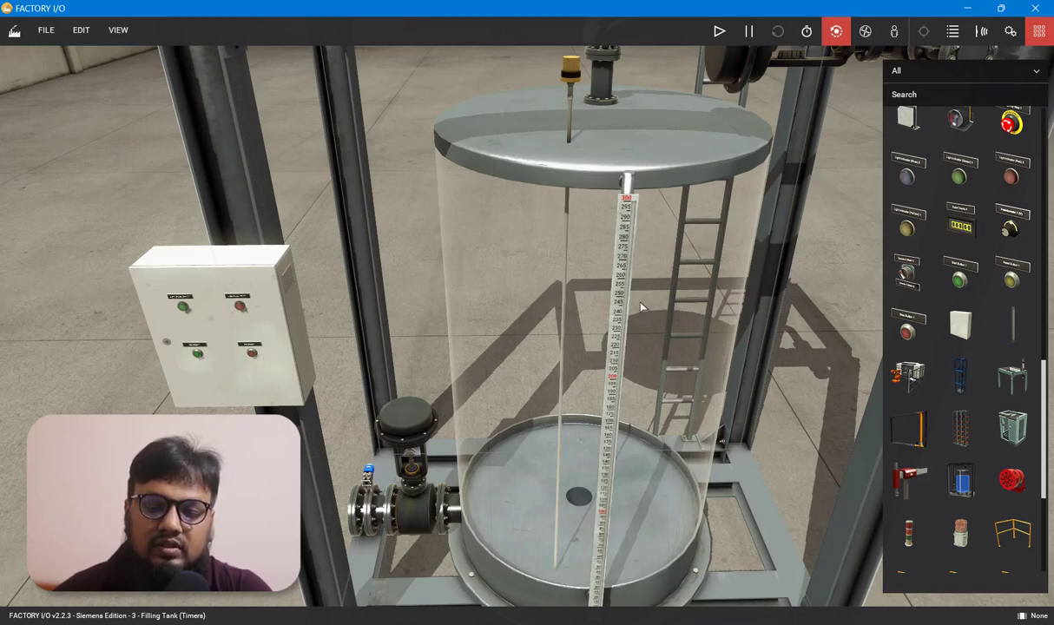
pyautogui.scroll(-3, 644, 309)
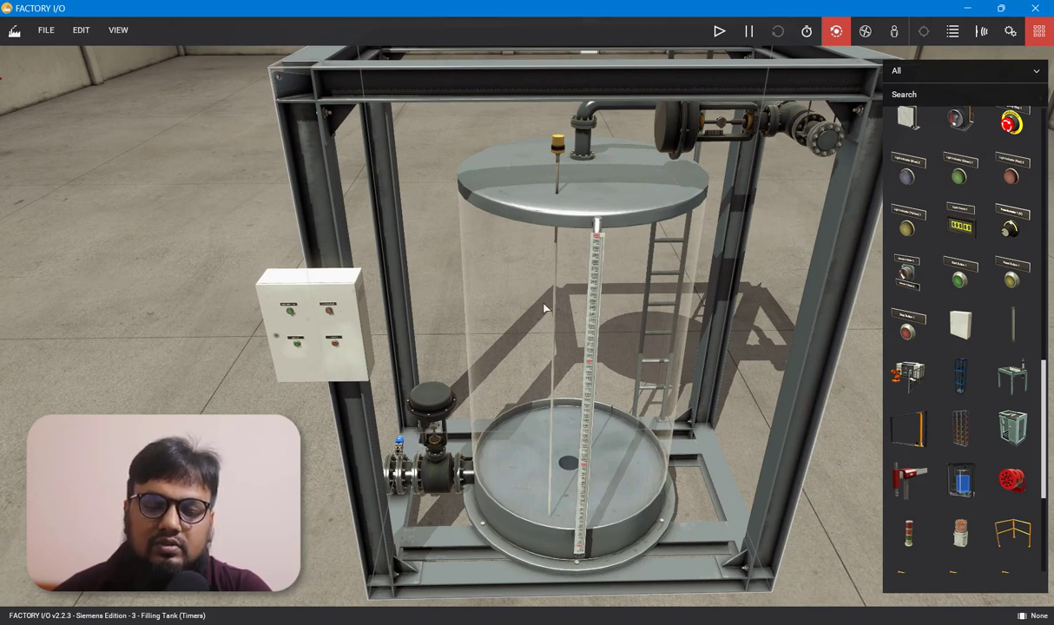
# Step: Select Siemens LOGO! as the scene's driver
pyautogui.click(46, 30)
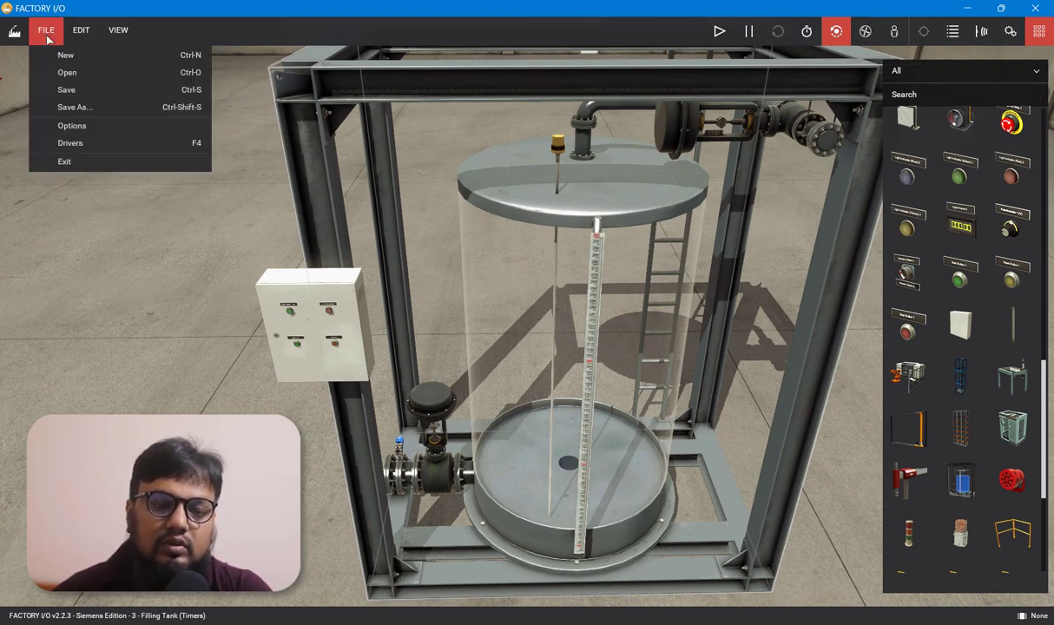
pyautogui.click(71, 143)
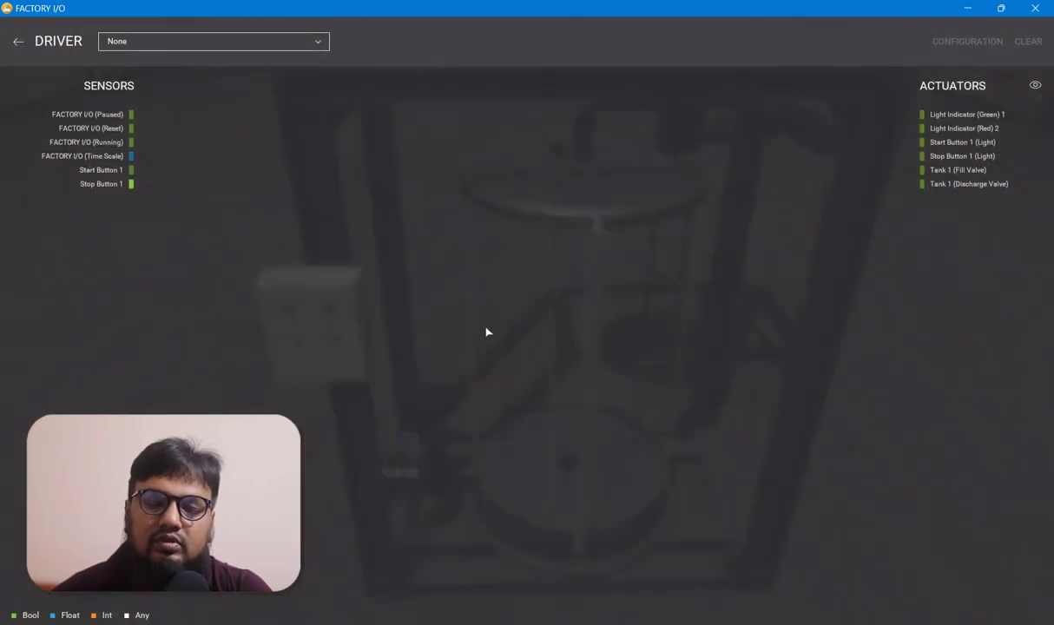
pyautogui.click(207, 43)
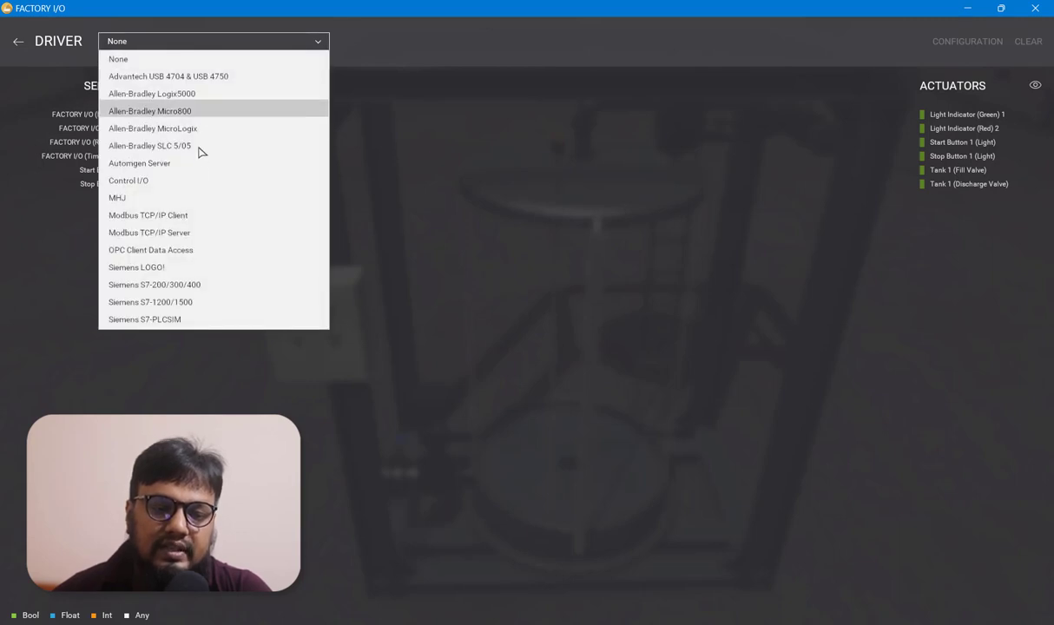
pyautogui.click(182, 271)
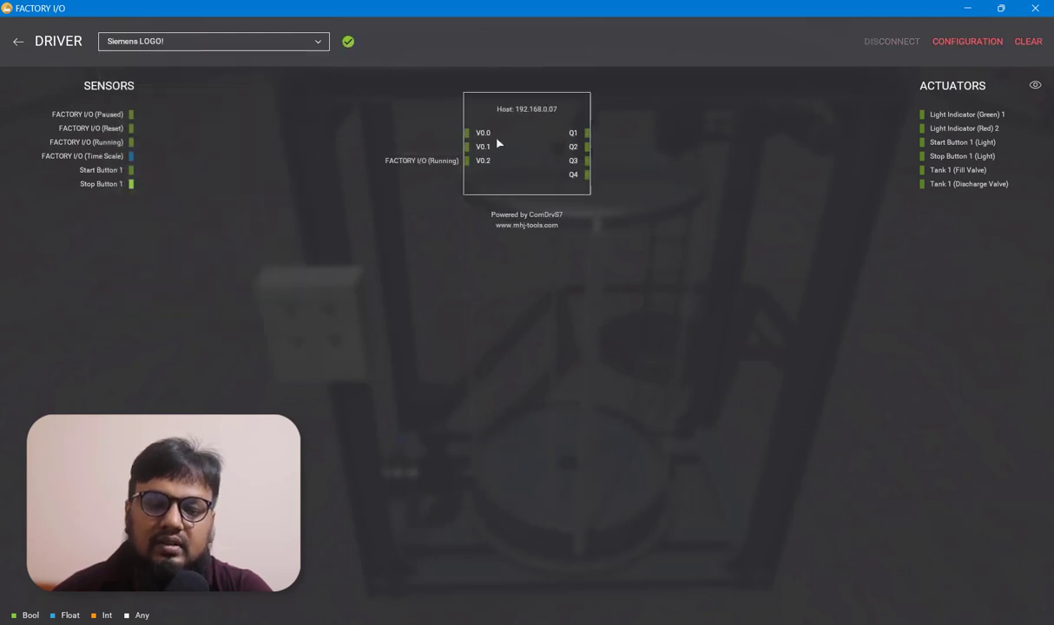
# Step: Configure the Siemens LOGO! driver with 4 bool inputs, 2 numerical inputs and 2 numerical outputs
pyautogui.click(946, 41)
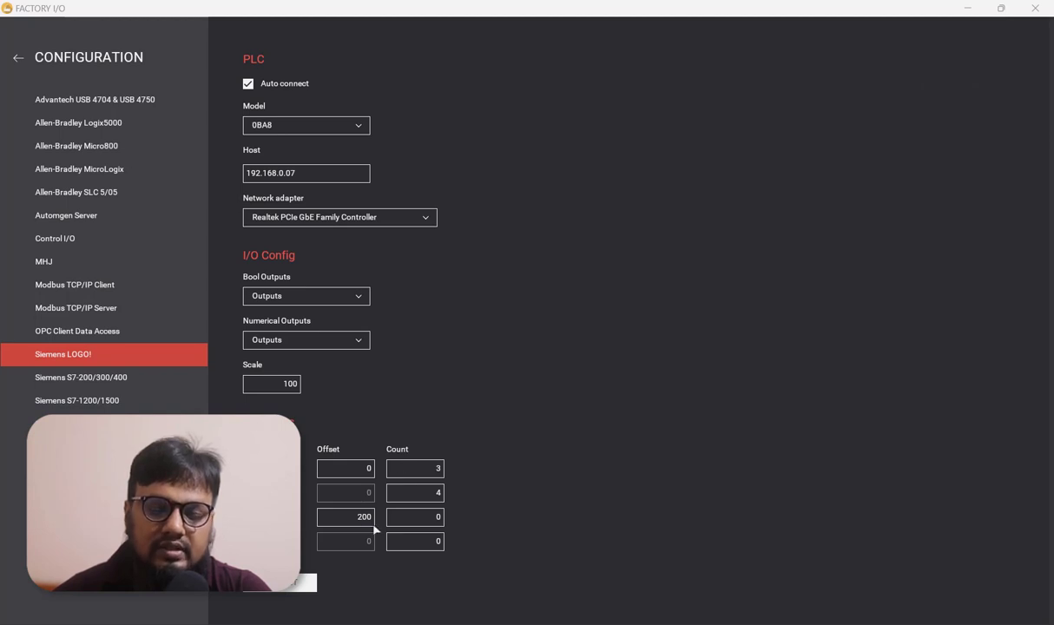
pyautogui.doubleClick(439, 468)
pyautogui.write('4')
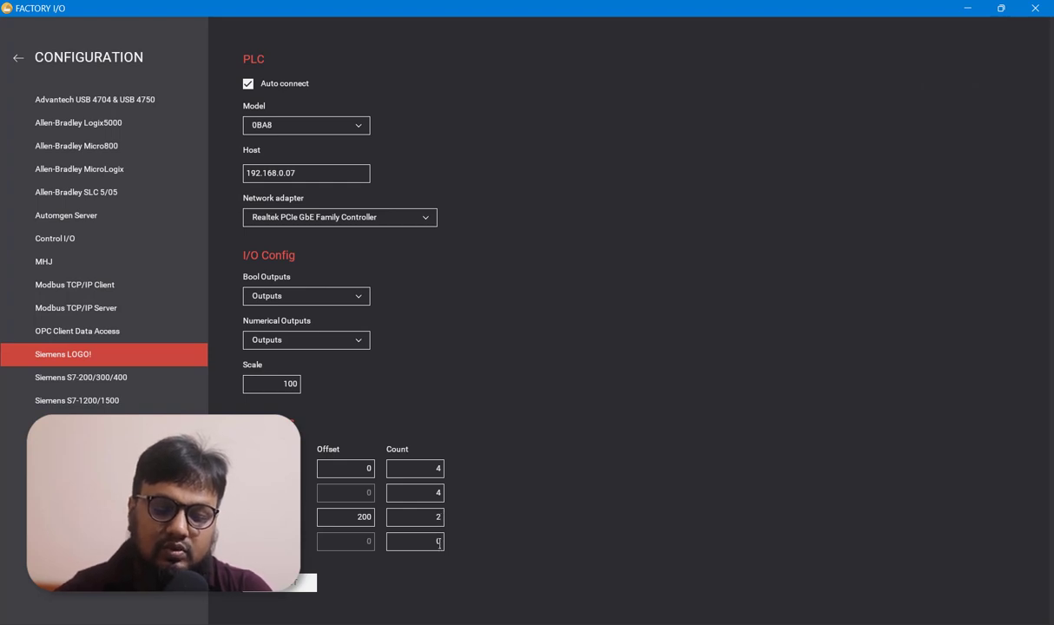
pyautogui.press('BackSpace')
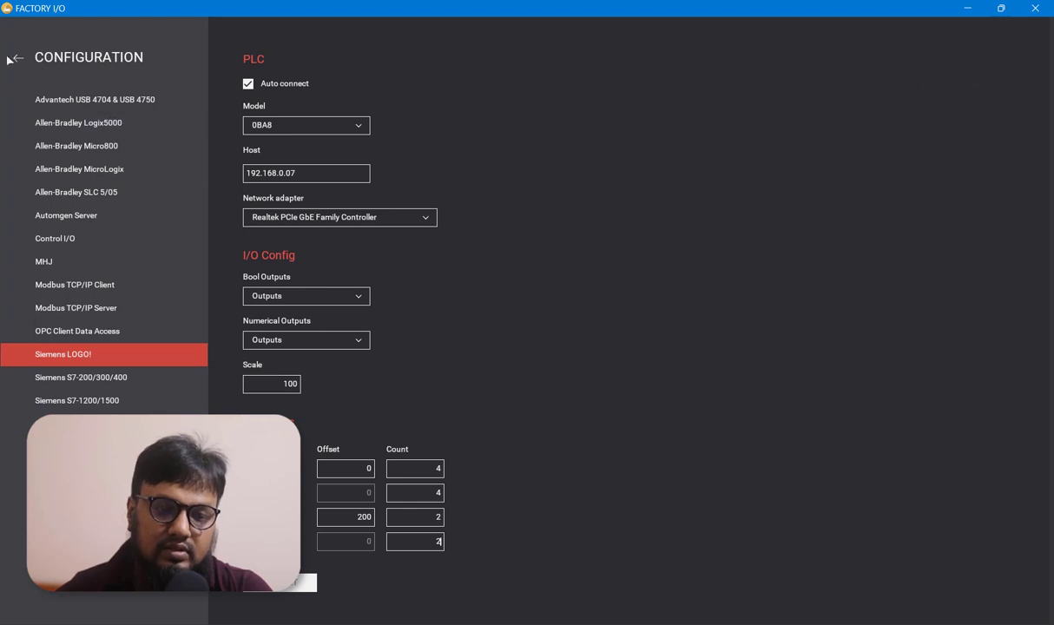
pyautogui.click(17, 58)
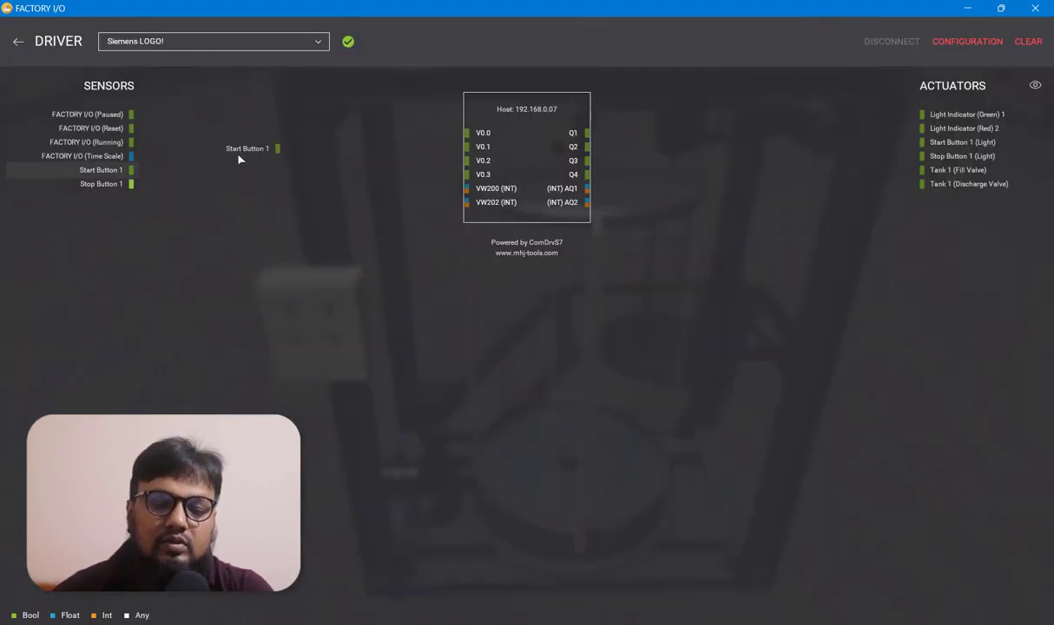
# Step: Map the Start and Stop Buttons to V0.0 and V0.1, and the fill valve, Start Button light and Stop Button light to Q1, Q2 and Q3
pyautogui.moveTo(113, 172); pyautogui.dragTo(469, 137)
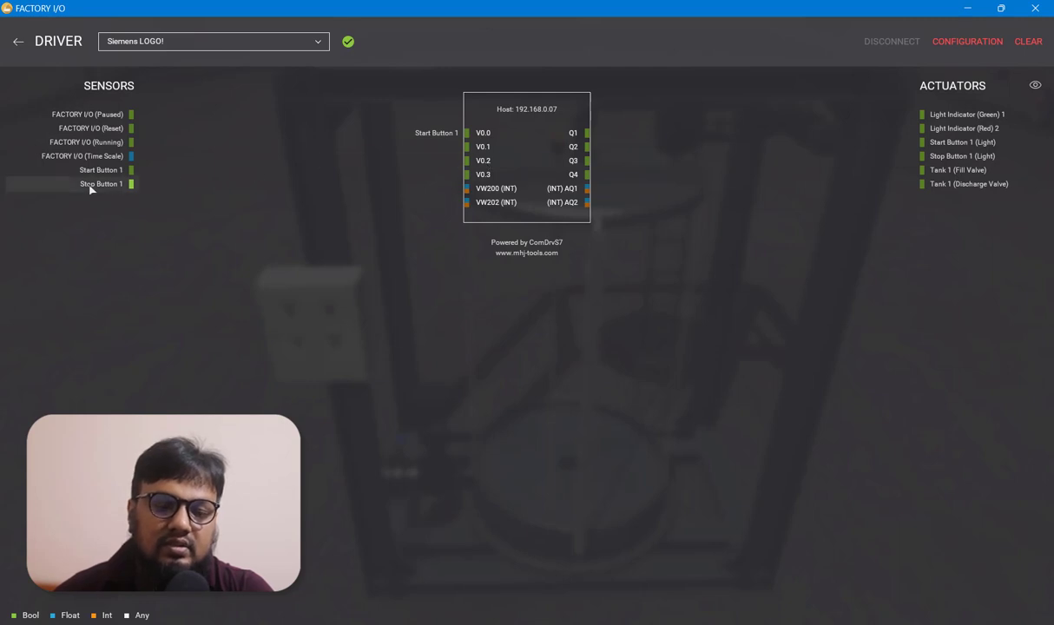
pyautogui.moveTo(96, 185); pyautogui.dragTo(426, 151)
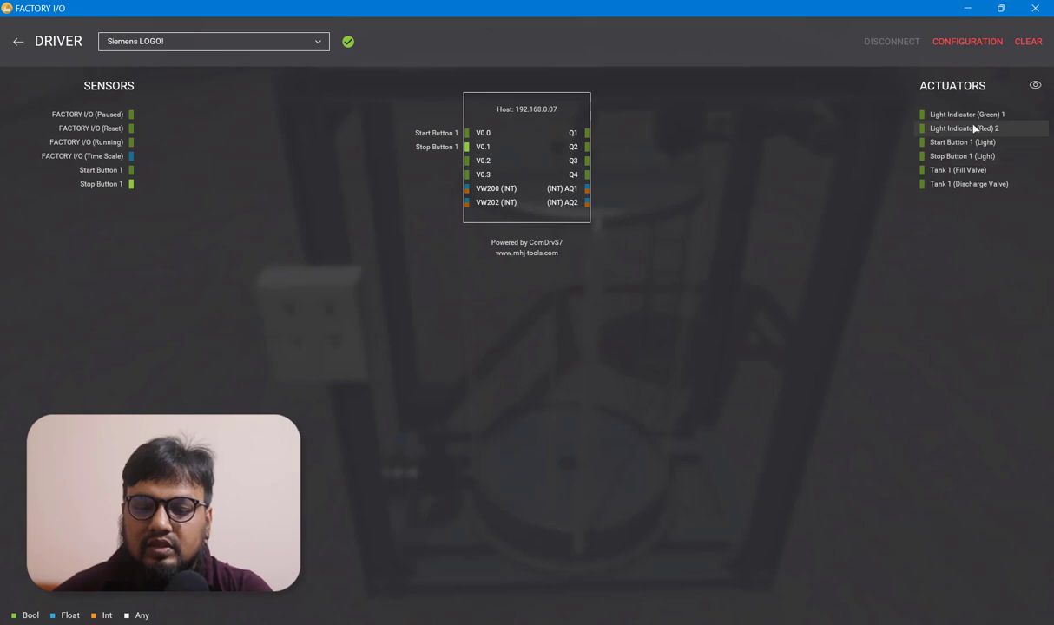
pyautogui.moveTo(947, 130); pyautogui.dragTo(601, 134)
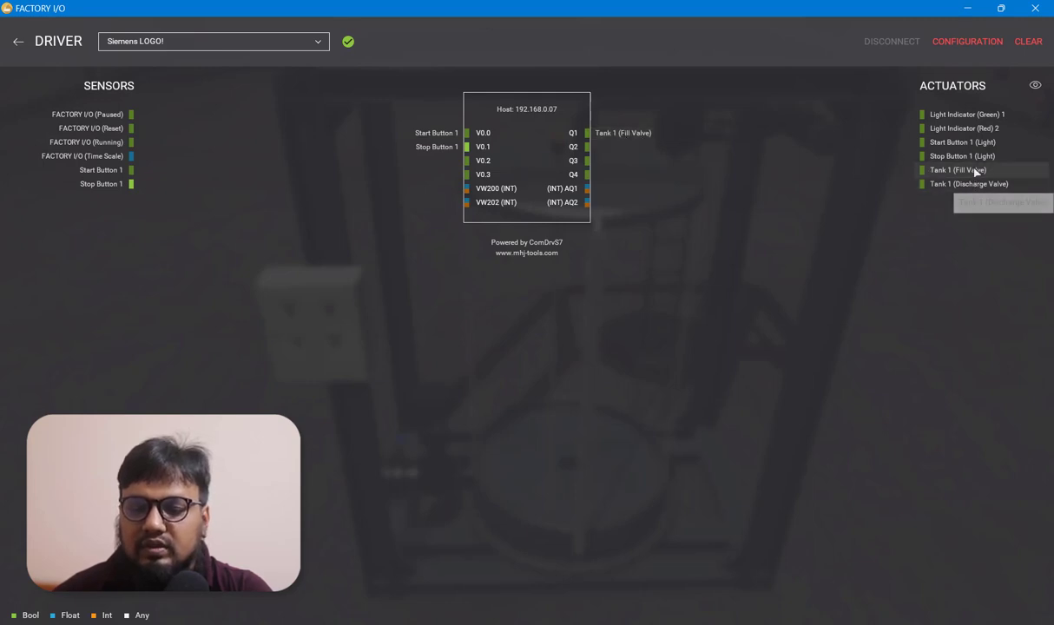
pyautogui.moveTo(973, 151); pyautogui.dragTo(639, 153)
pyautogui.moveTo(955, 156); pyautogui.dragTo(619, 166)
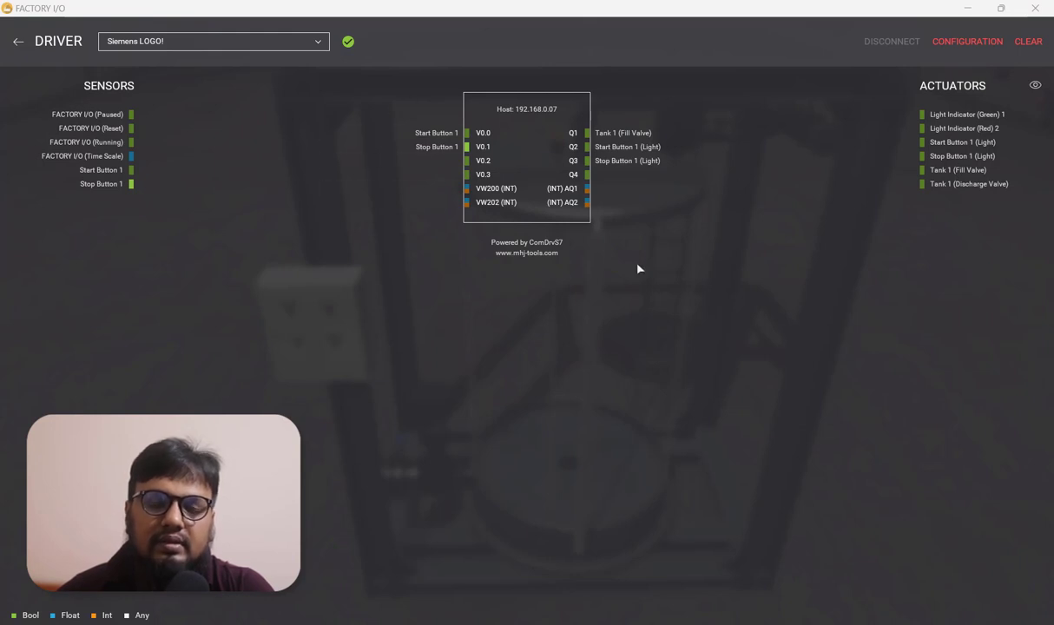
# Step: Switch to LOGO!Soft Comfort and create a new ladder diagram (LAD)
pyautogui.hotkey('alt', 'Tab')
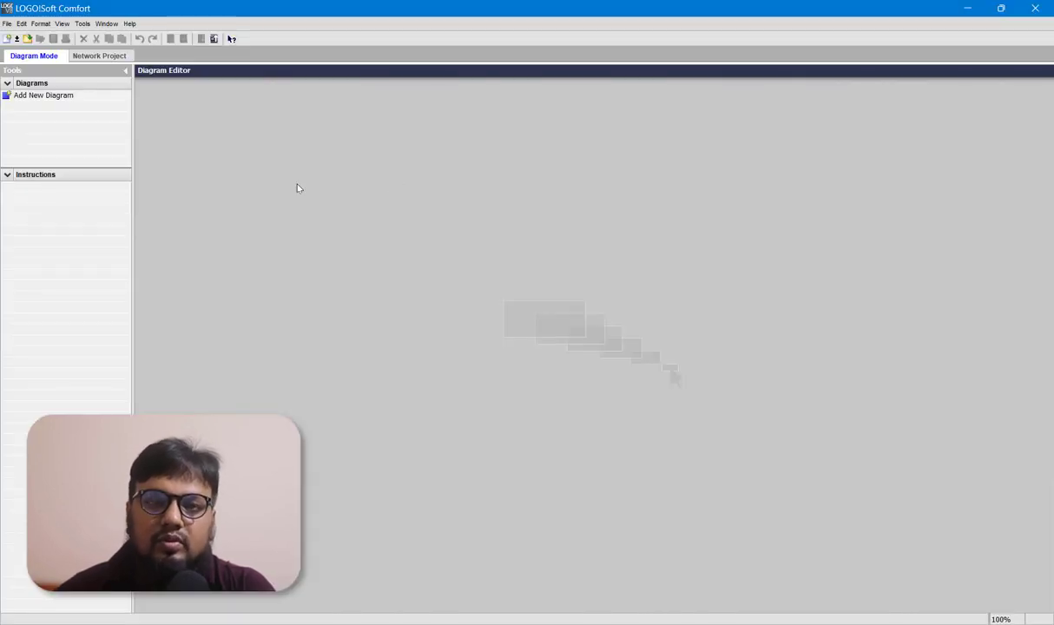
pyautogui.click(6, 23)
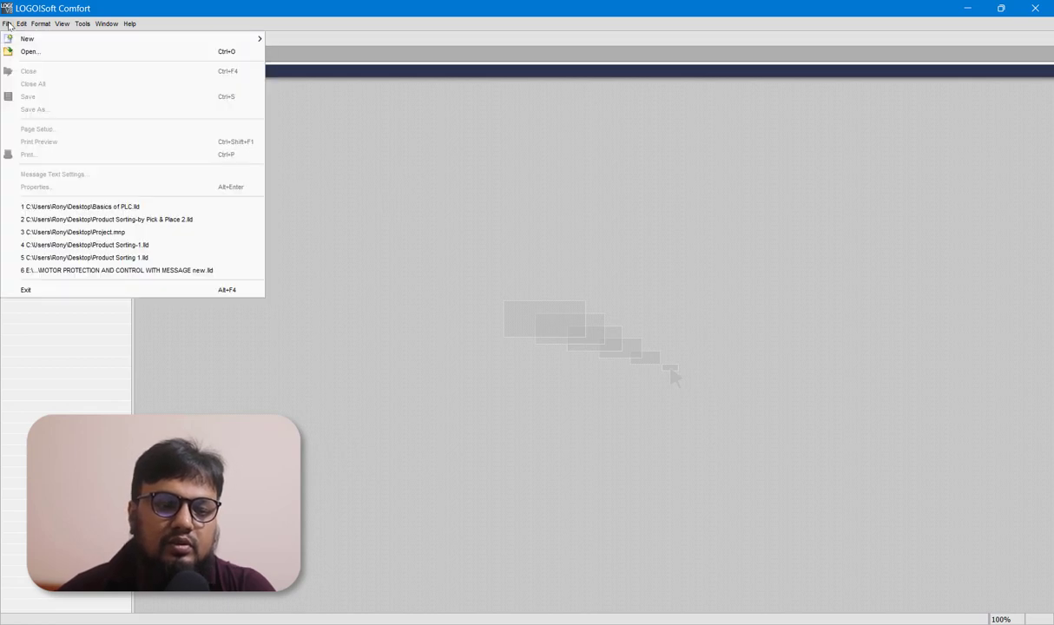
pyautogui.moveTo(194, 40)
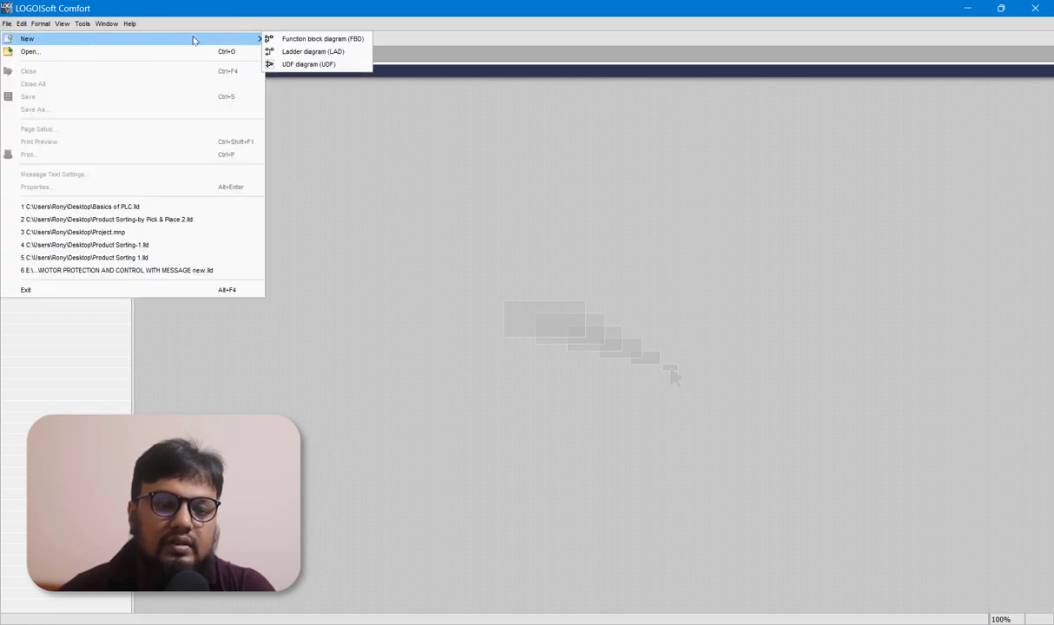
pyautogui.click(303, 52)
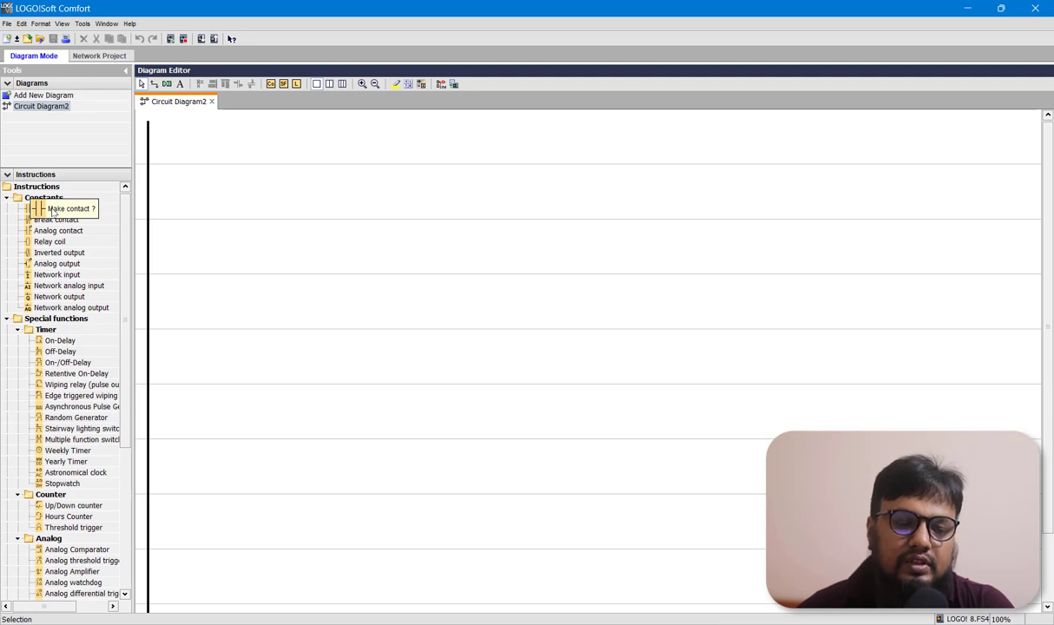
# Step: Place a make contact for input I1 and, one rung below, a break contact for input I2
pyautogui.moveTo(52, 212); pyautogui.dragTo(270, 183)
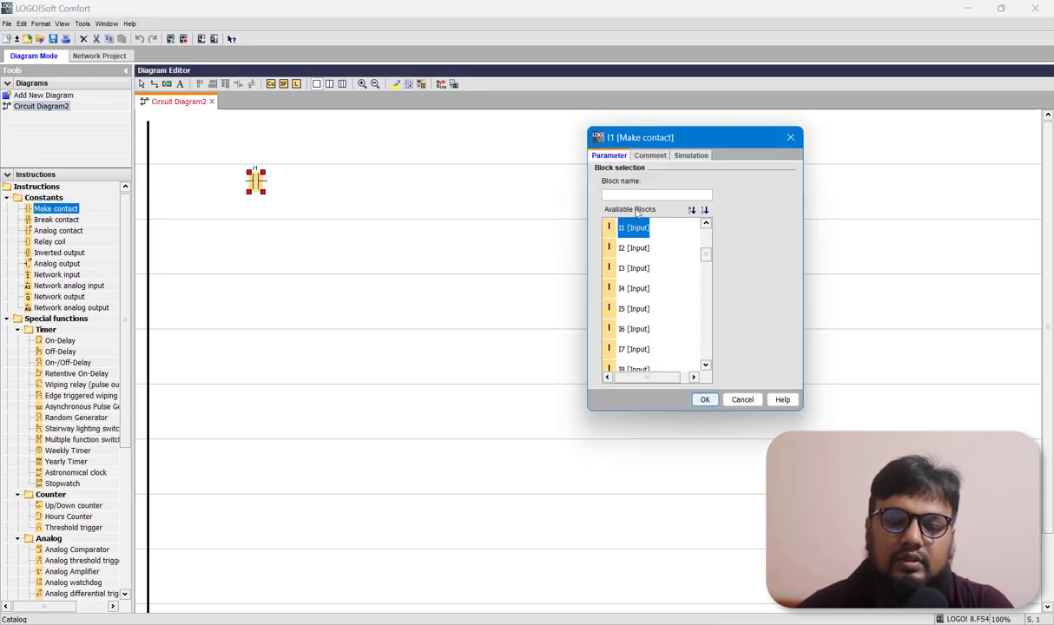
pyautogui.click(706, 399)
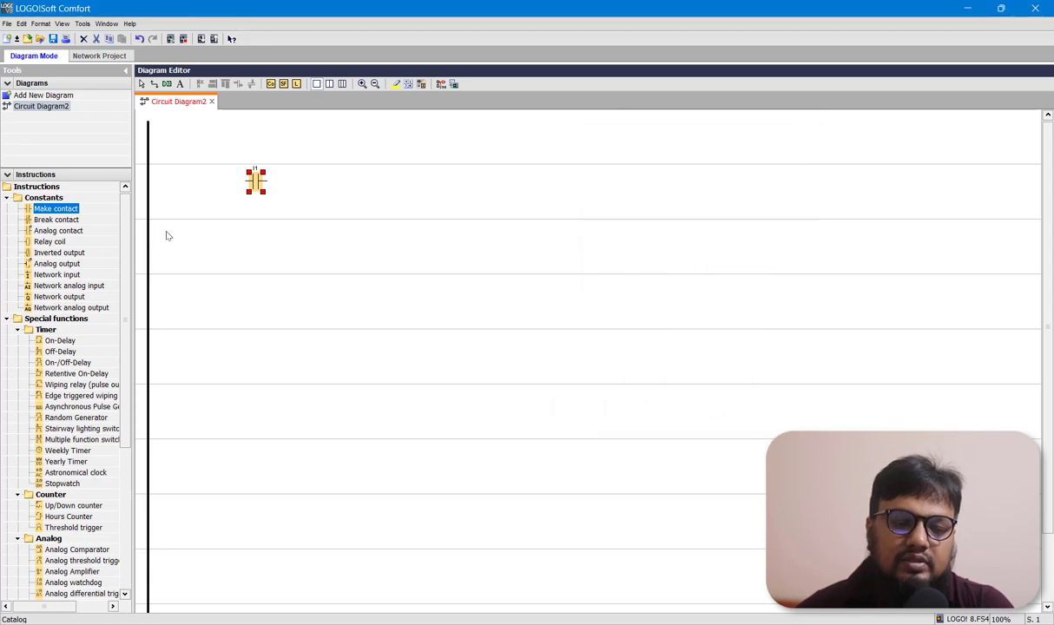
pyautogui.click(55, 221)
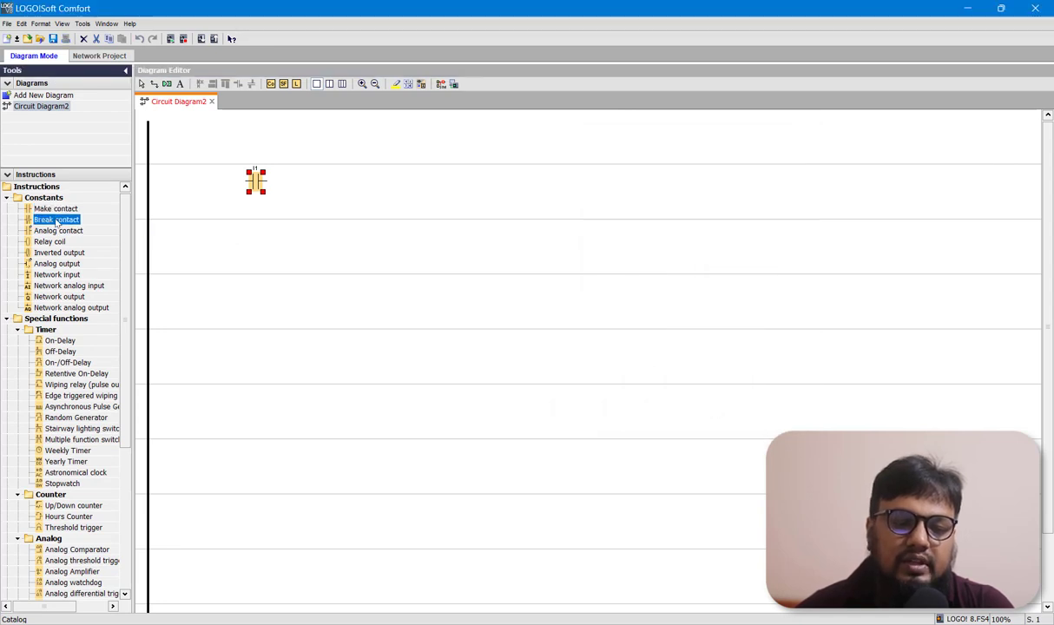
pyautogui.click(53, 209)
pyautogui.click(61, 221)
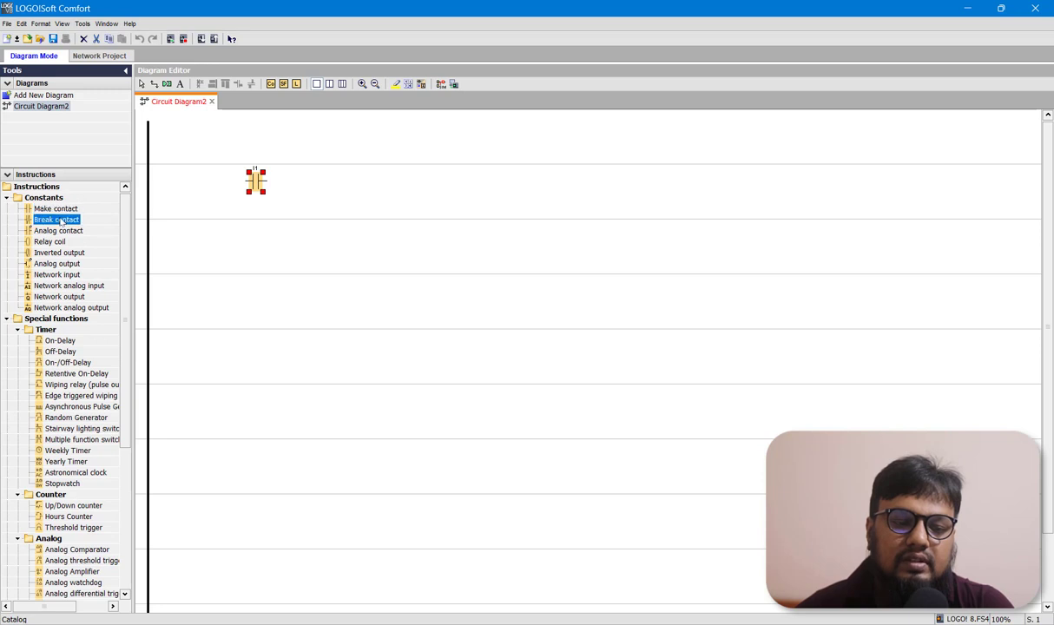
pyautogui.click(259, 265)
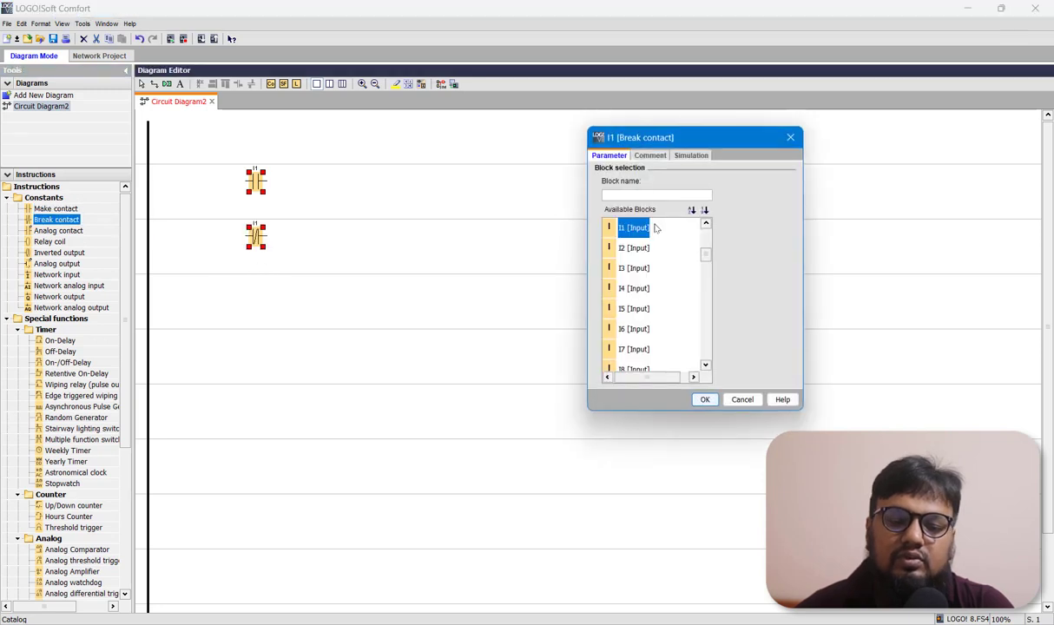
pyautogui.click(643, 249)
pyautogui.click(704, 399)
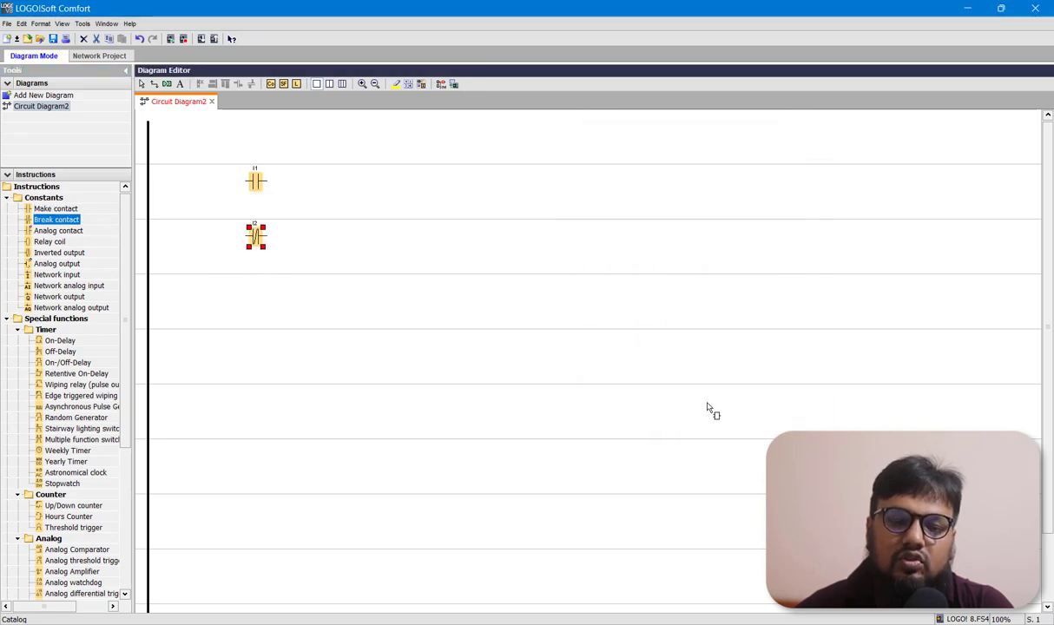
# Step: Add a Latching Relay on the I1 contact's rung and move it closer to the contact
pyautogui.scroll(-7, 62, 452)
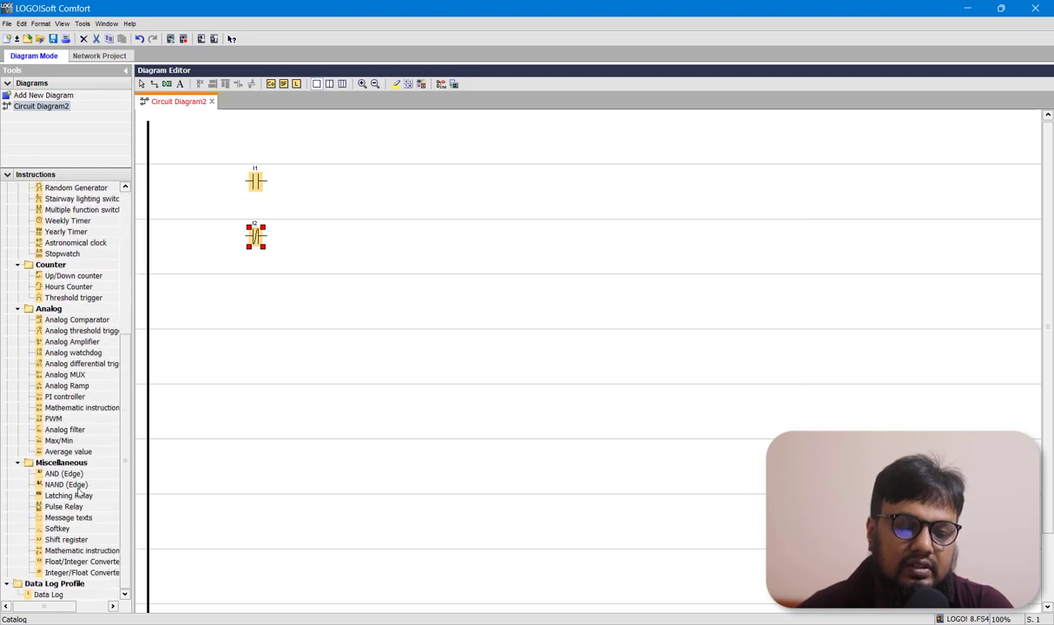
pyautogui.click(66, 496)
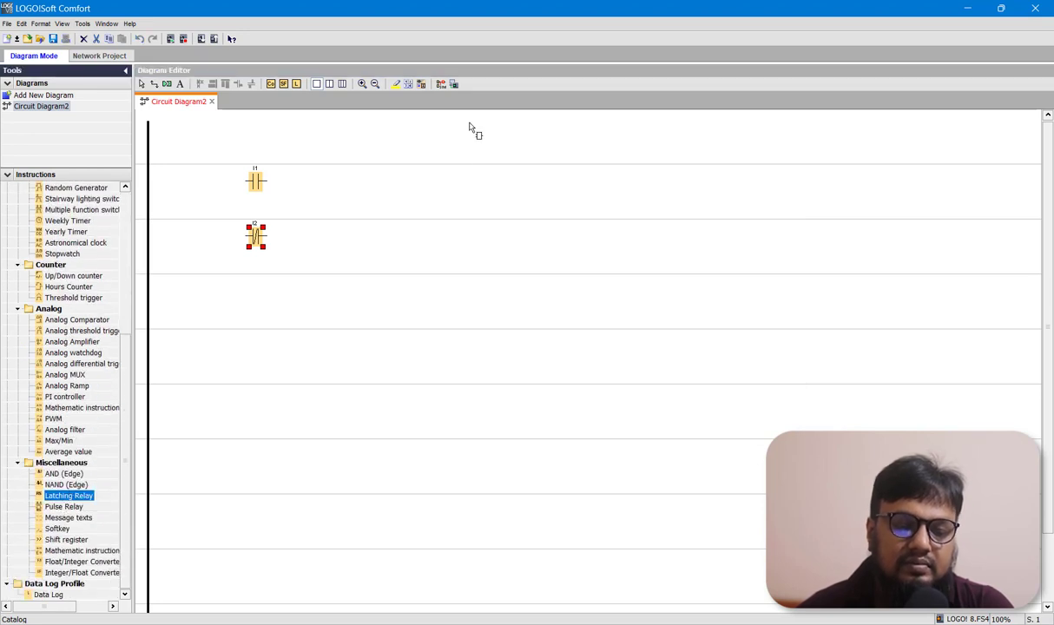
pyautogui.click(414, 181)
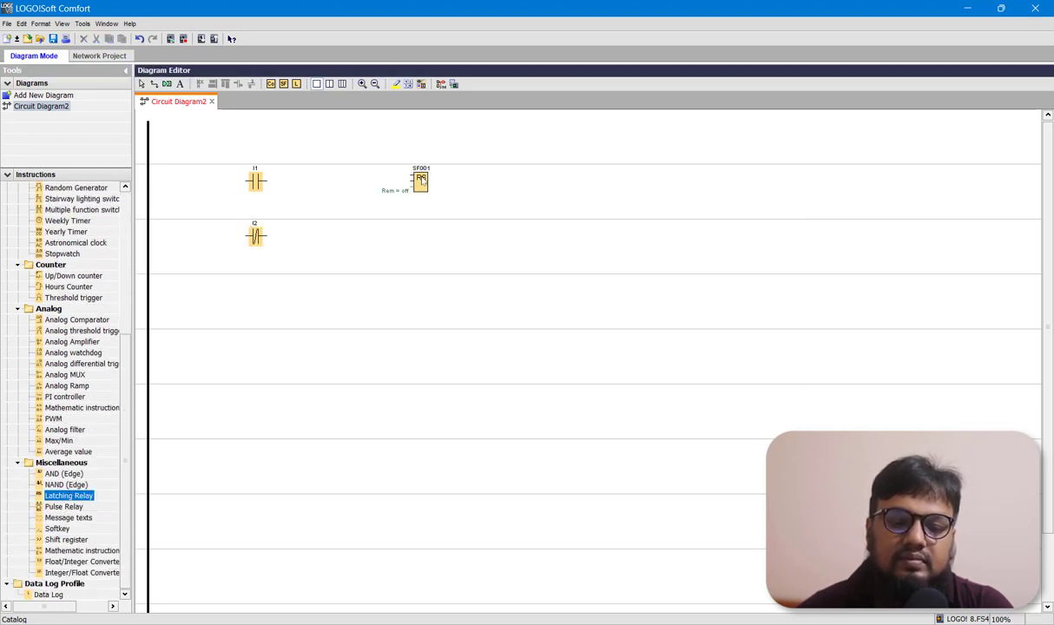
pyautogui.press('Escape')
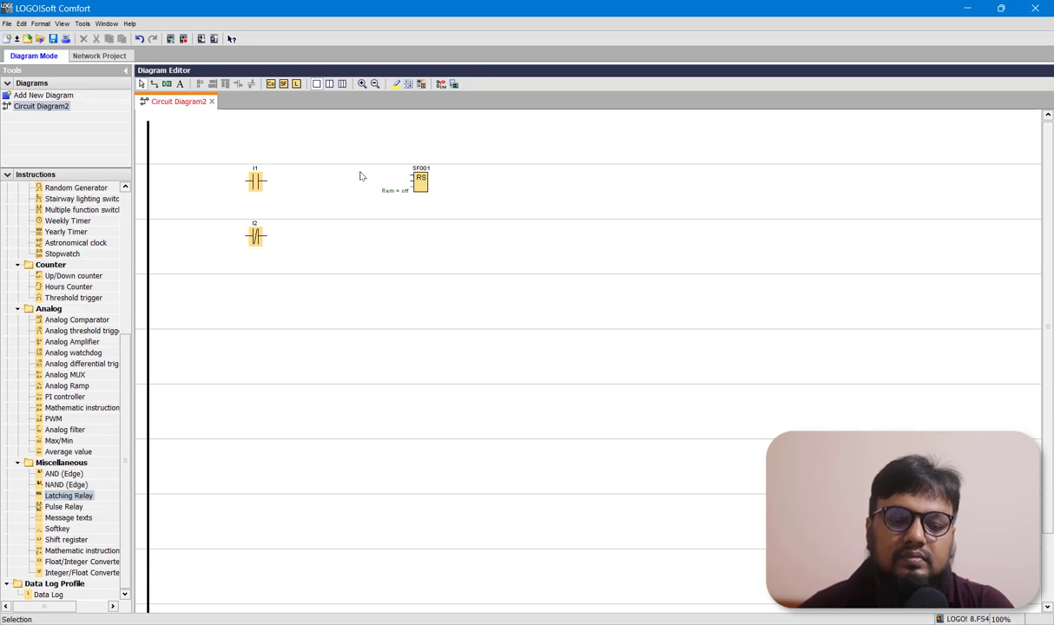
pyautogui.keyDown('ctrl'); pyautogui.scroll(2, 266, 163); pyautogui.keyUp('ctrl')
pyautogui.moveTo(546, 214); pyautogui.dragTo(500, 227)
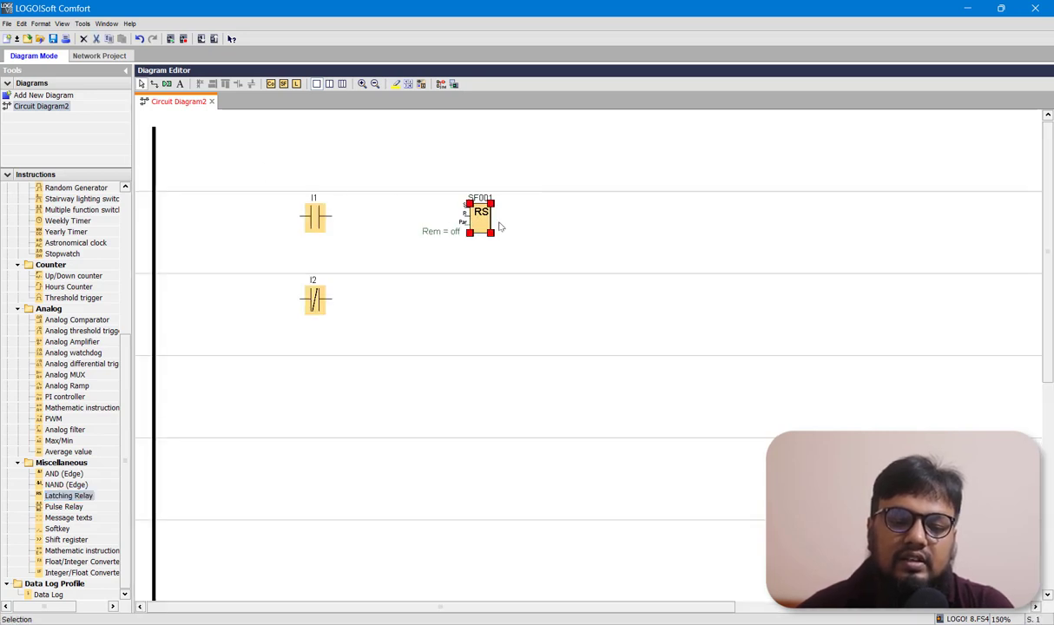
pyautogui.hotkey('ctrl', 'z')
pyautogui.hotkey('ctrl', 'y')
pyautogui.click(522, 222)
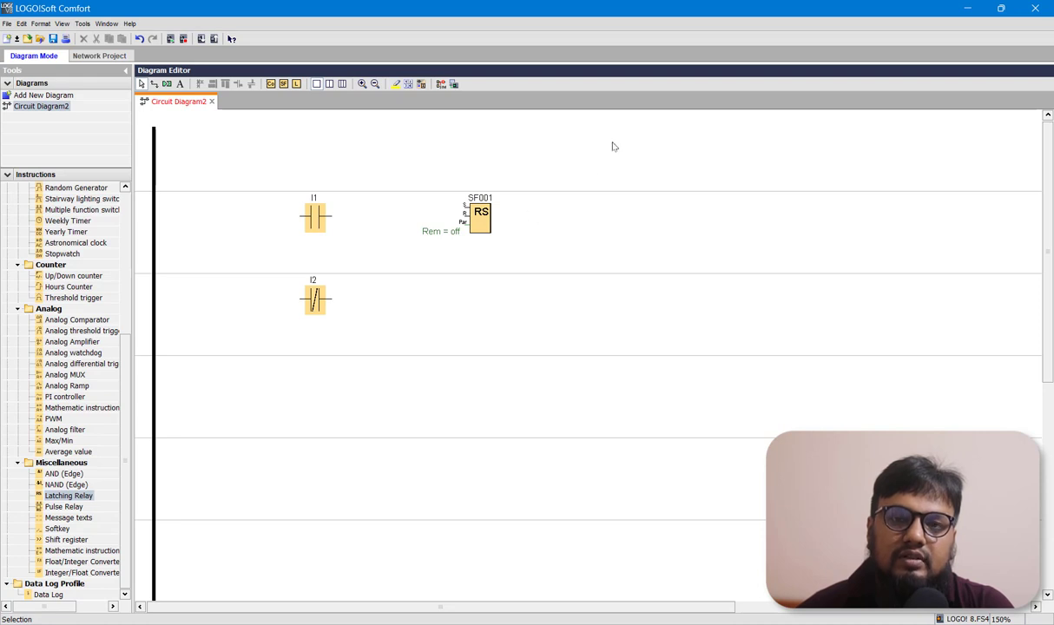
# Step: Wire I1 from the power rail to the relay's S input and I2 to R, moving the relay onto I2's rung
pyautogui.moveTo(335, 218); pyautogui.dragTo(466, 210)
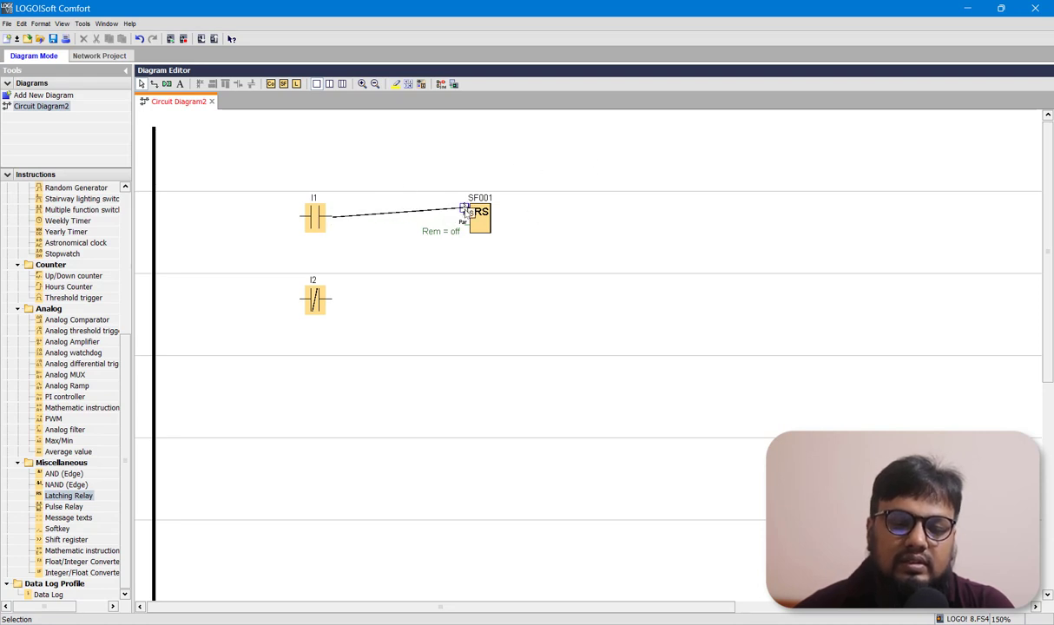
pyautogui.moveTo(302, 216); pyautogui.dragTo(155, 219)
pyautogui.moveTo(332, 298); pyautogui.dragTo(464, 222)
pyautogui.moveTo(309, 287); pyautogui.dragTo(521, 270)
# Step: Place a make contact on the third rung and assign it to latching relay SF001
pyautogui.scroll(7, 54, 213)
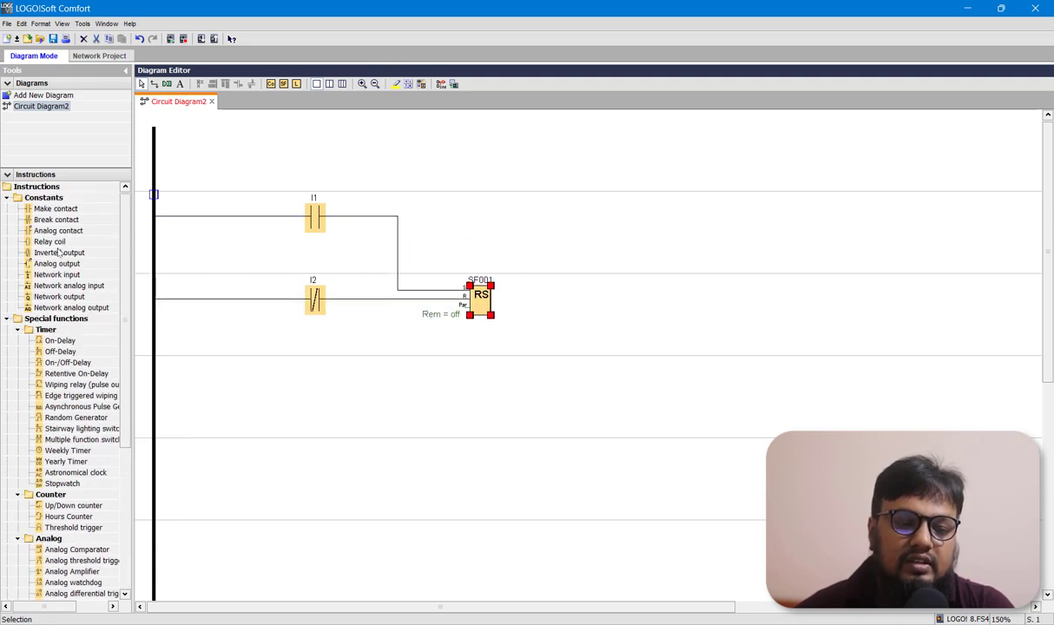
pyautogui.click(54, 210)
pyautogui.click(315, 382)
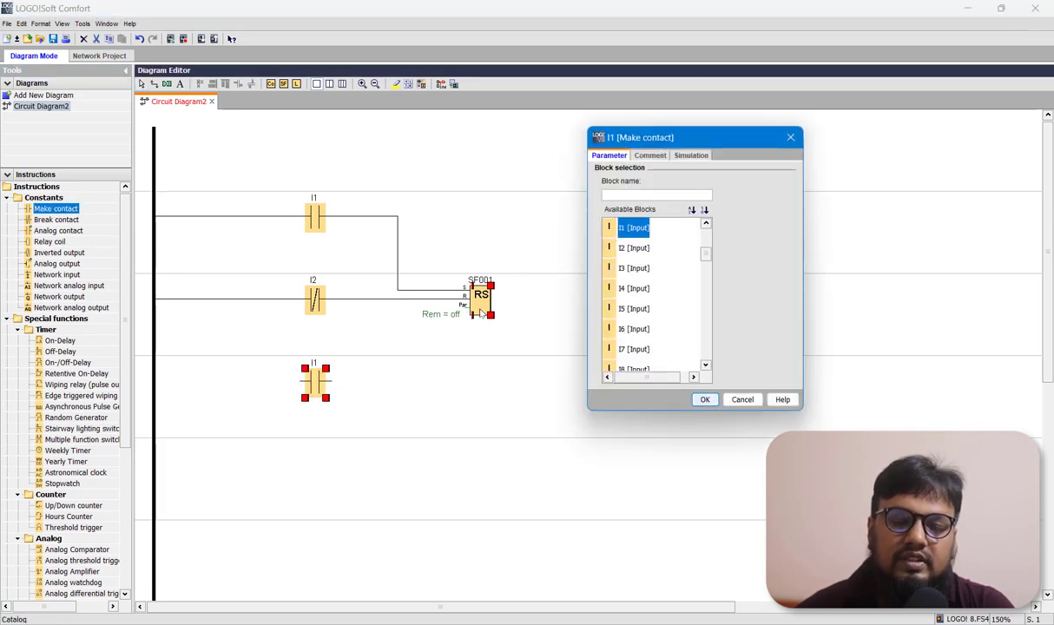
pyautogui.click(643, 195)
pyautogui.write('sf')
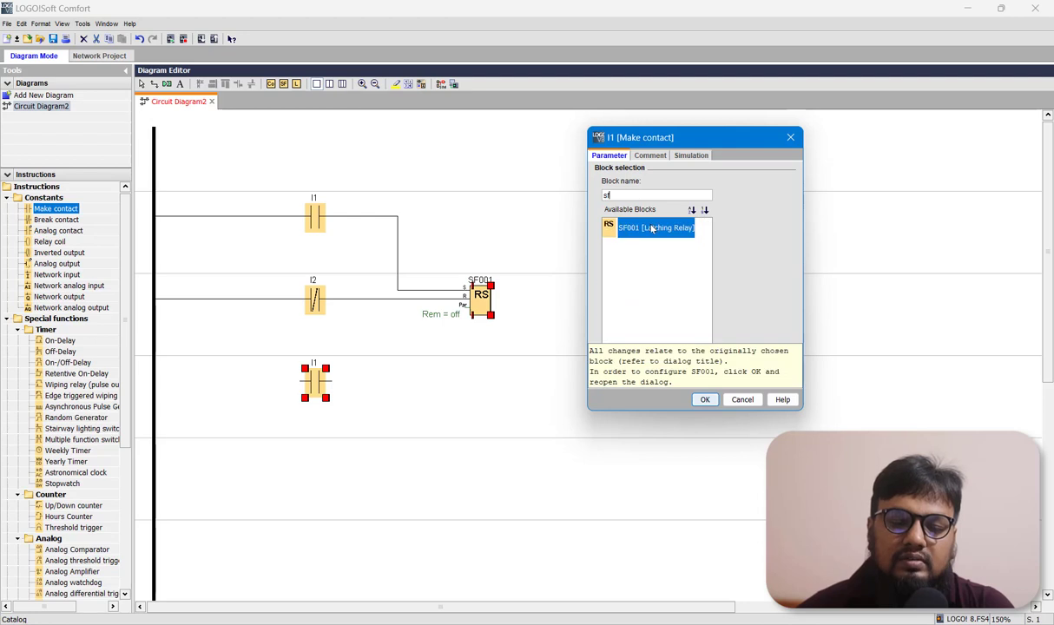
pyautogui.press('Return')
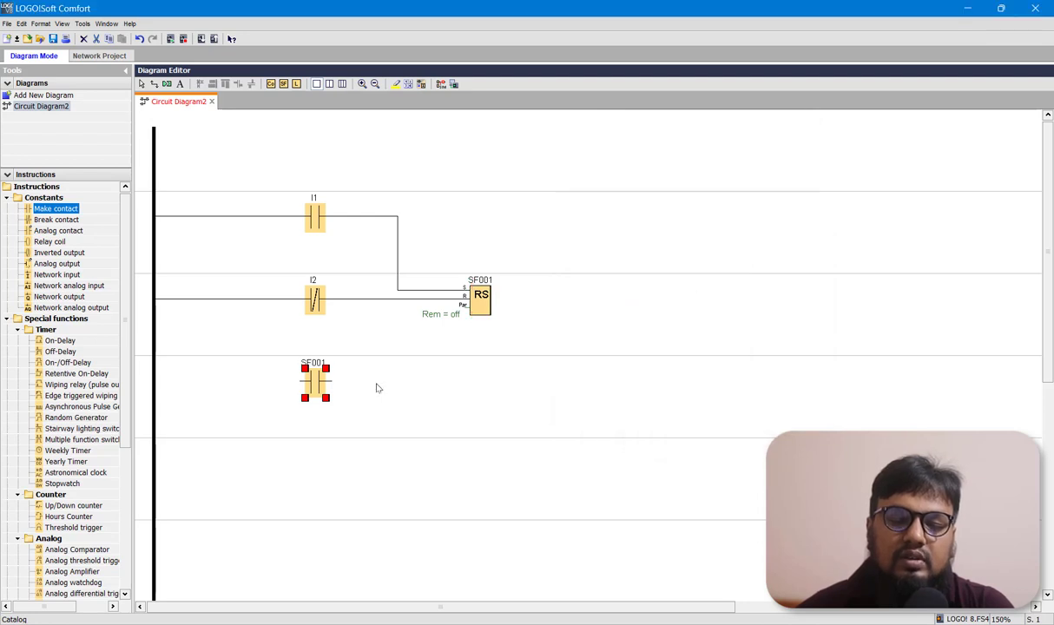
# Step: Add relay coil Q1, wire it through the SF001 contact to the power rail, and move it below the latching relay
pyautogui.click(49, 242)
pyautogui.click(447, 397)
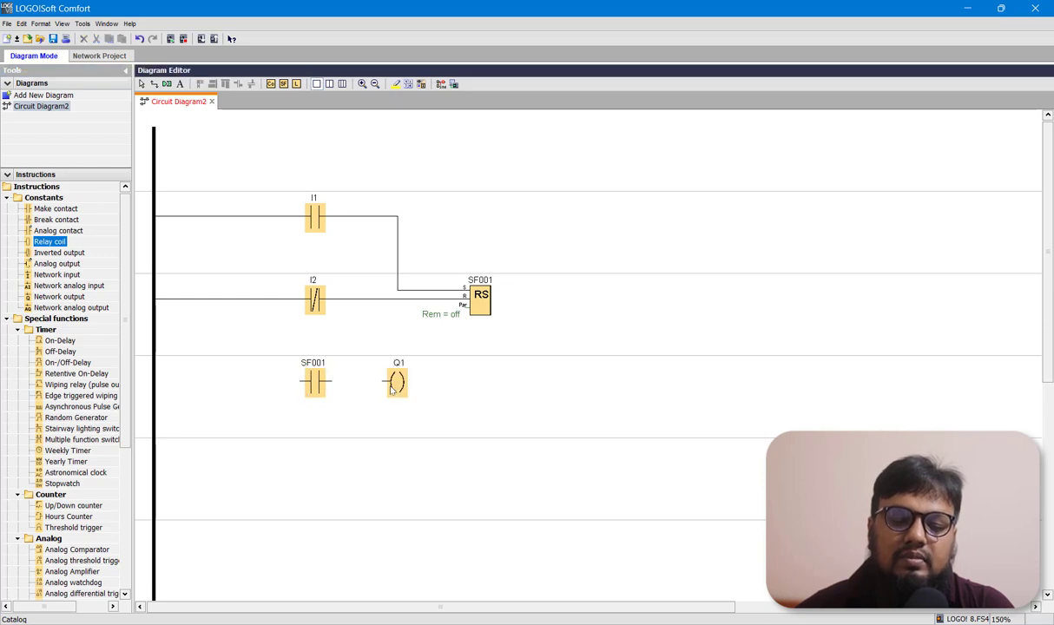
pyautogui.moveTo(391, 390); pyautogui.dragTo(155, 387)
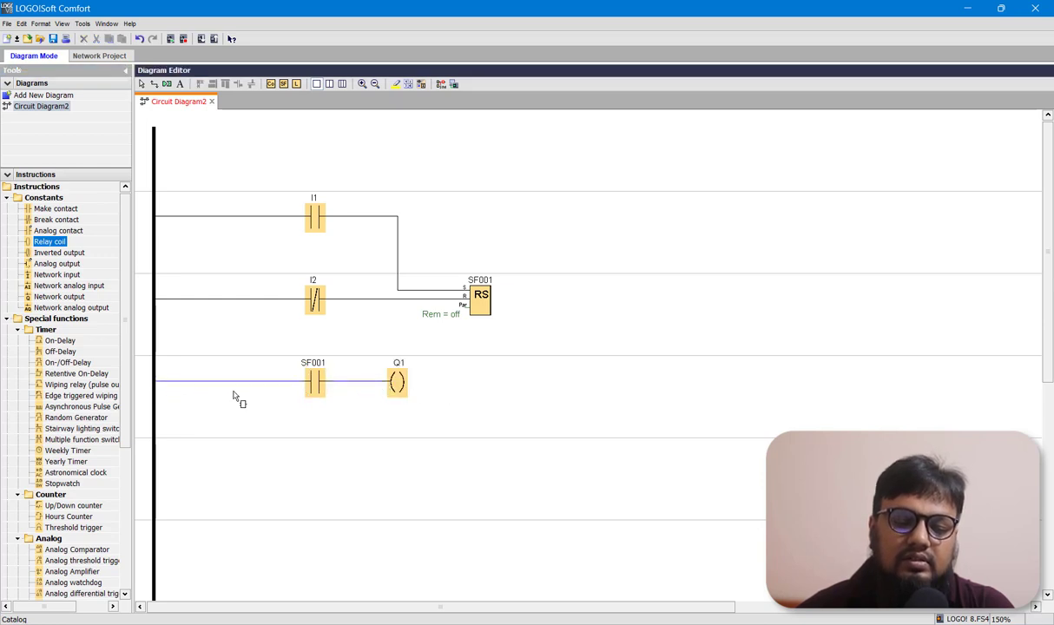
pyautogui.click(398, 384)
pyautogui.moveTo(398, 384); pyautogui.dragTo(480, 384)
pyautogui.click(401, 384)
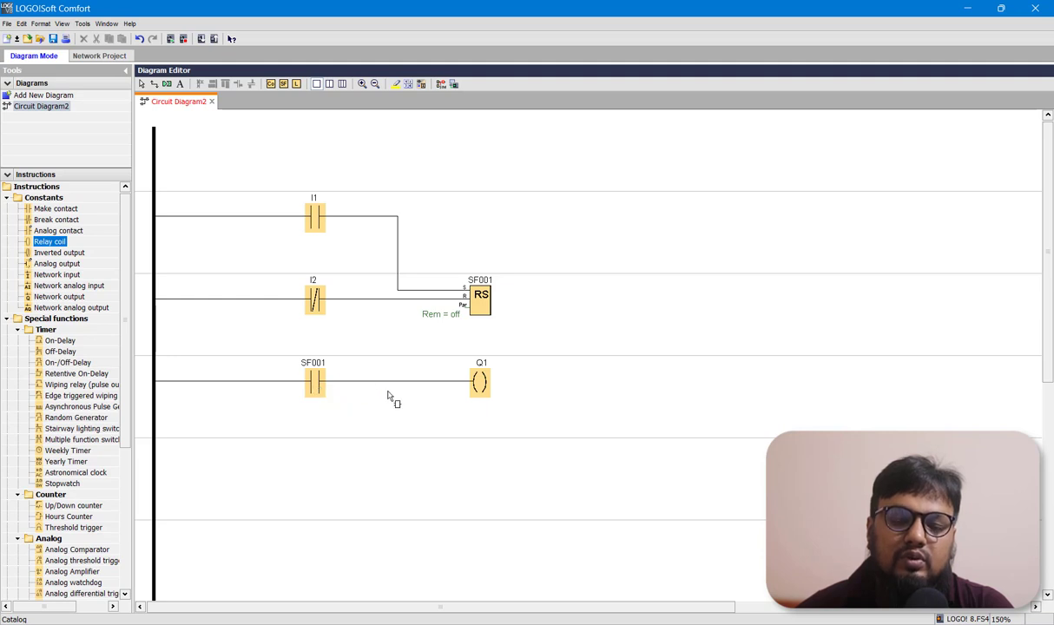
pyautogui.click(483, 385)
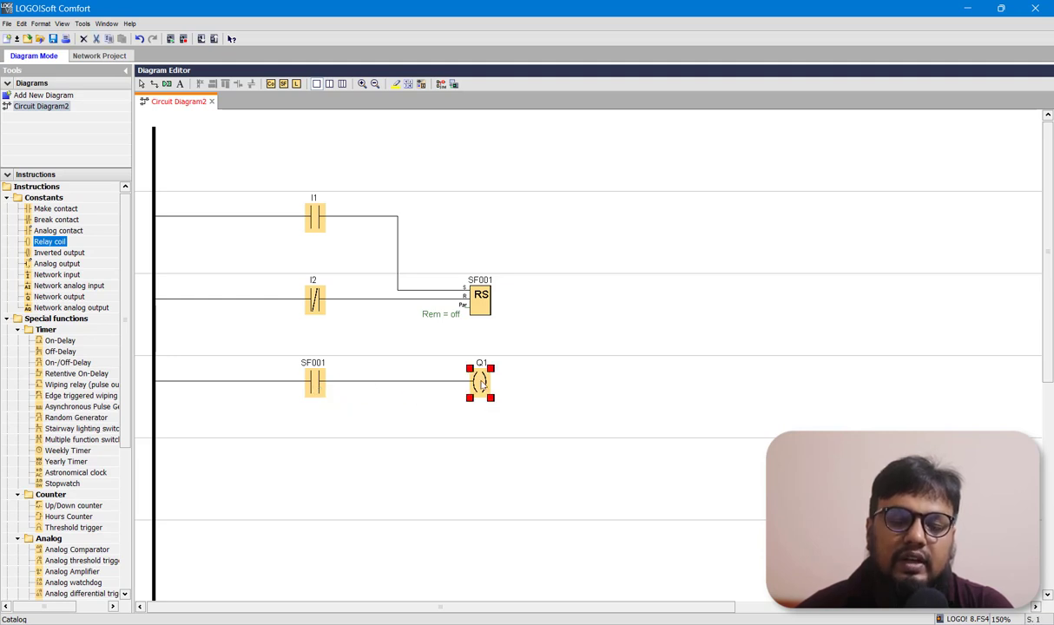
pyautogui.click(282, 326)
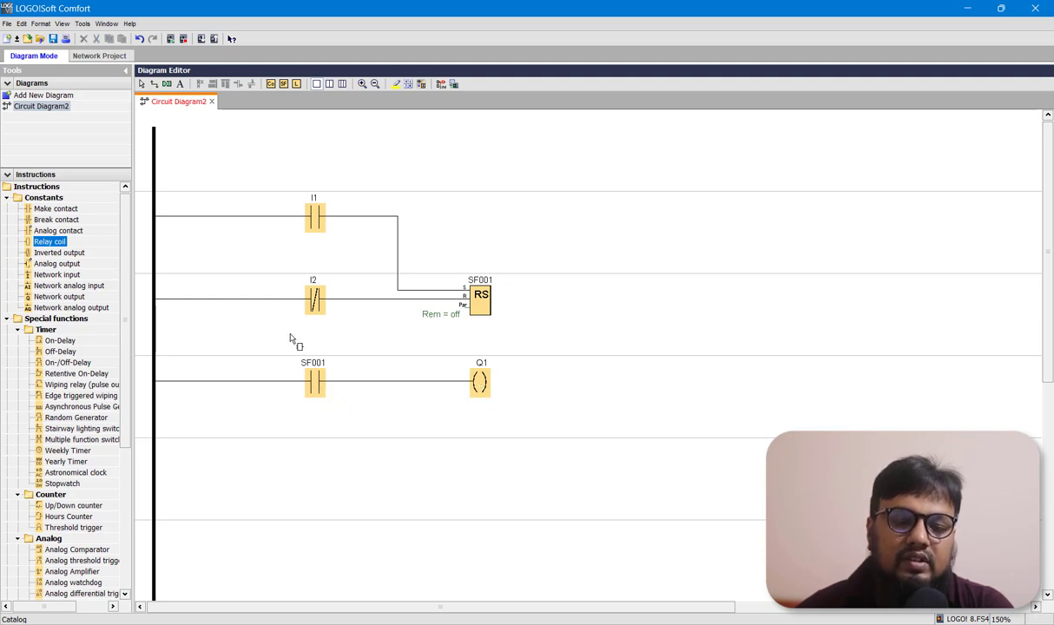
# Step: Add relay coil Q2 below Q1 and connect it to the output of the SF001 contact
pyautogui.click(52, 243)
pyautogui.click(482, 464)
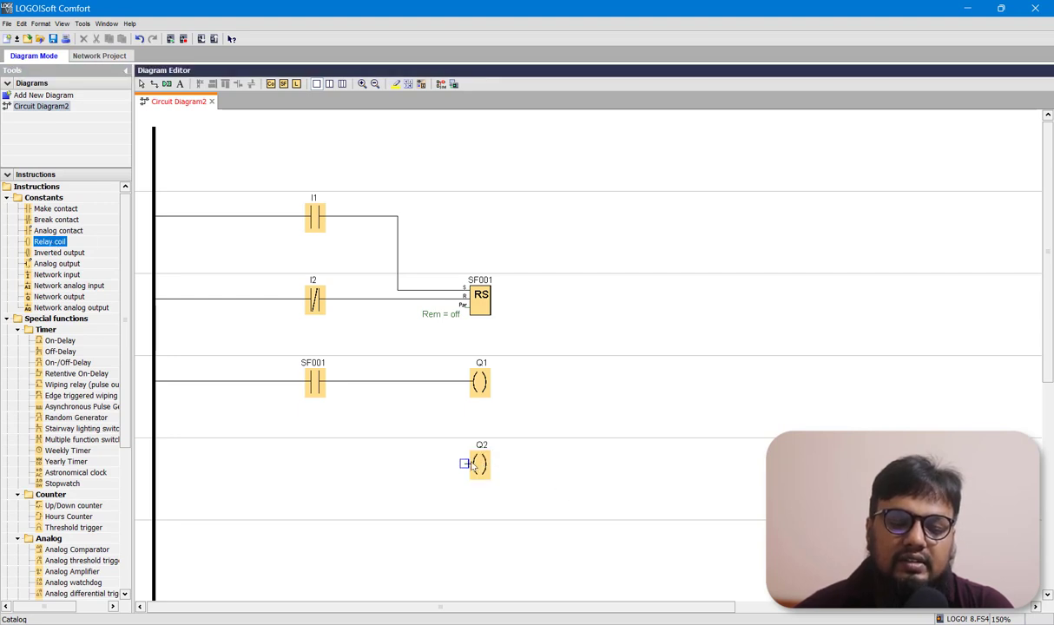
pyautogui.moveTo(464, 464); pyautogui.dragTo(337, 384)
# Step: Place a break contact on the rung below Q2 and assign it to relay coil Q1
pyautogui.scroll(-3, 531, 431)
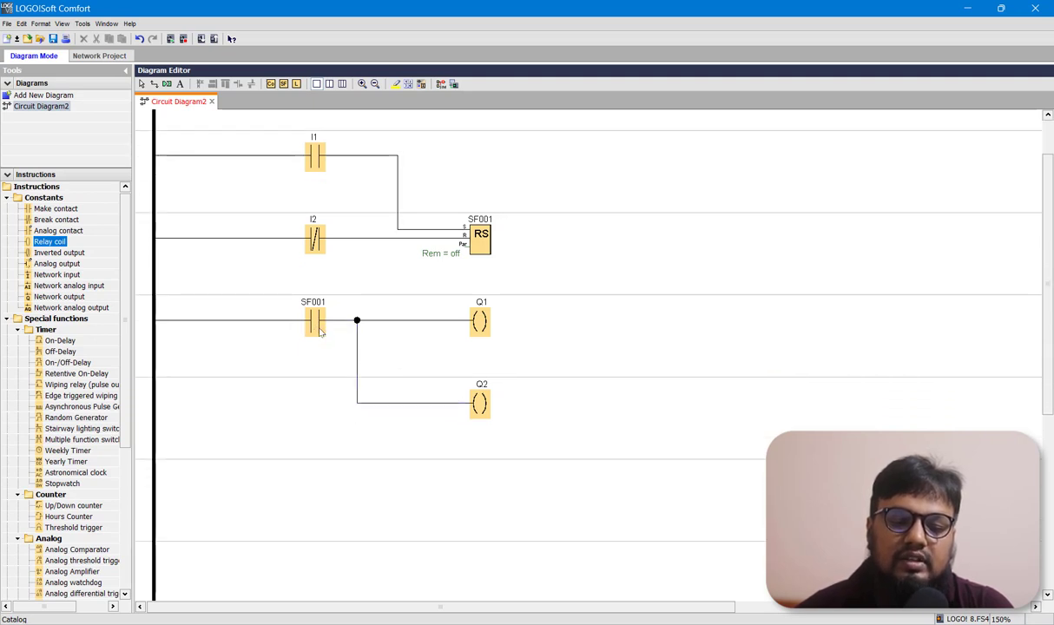
pyautogui.click(57, 220)
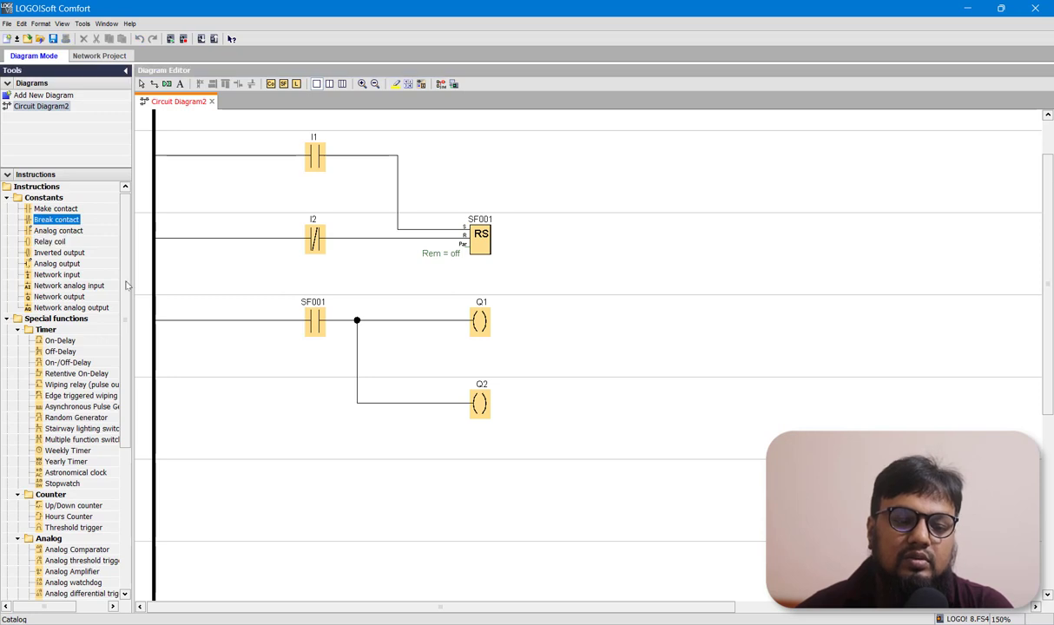
pyautogui.click(319, 486)
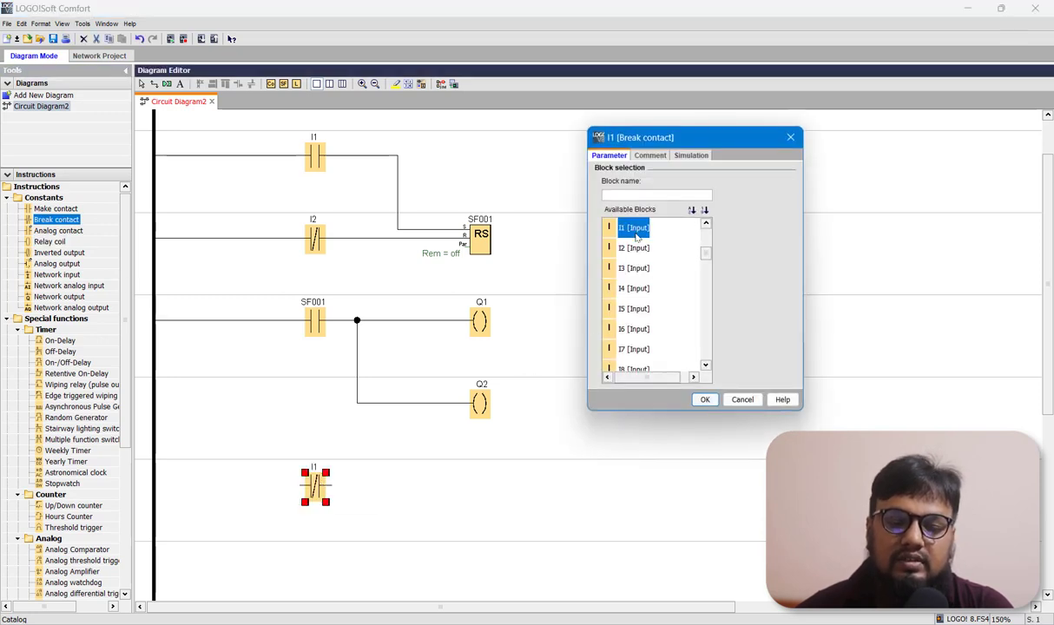
pyautogui.click(642, 193)
pyautogui.write('sf')
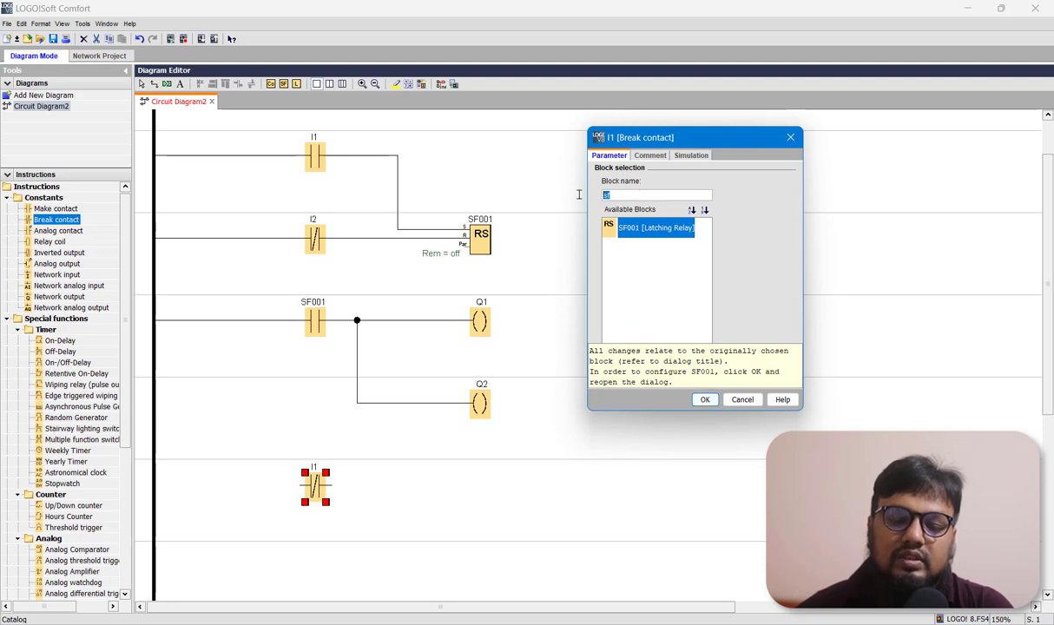
pyautogui.press('BackSpace')
pyautogui.press('BackSpace')
pyautogui.write('q')
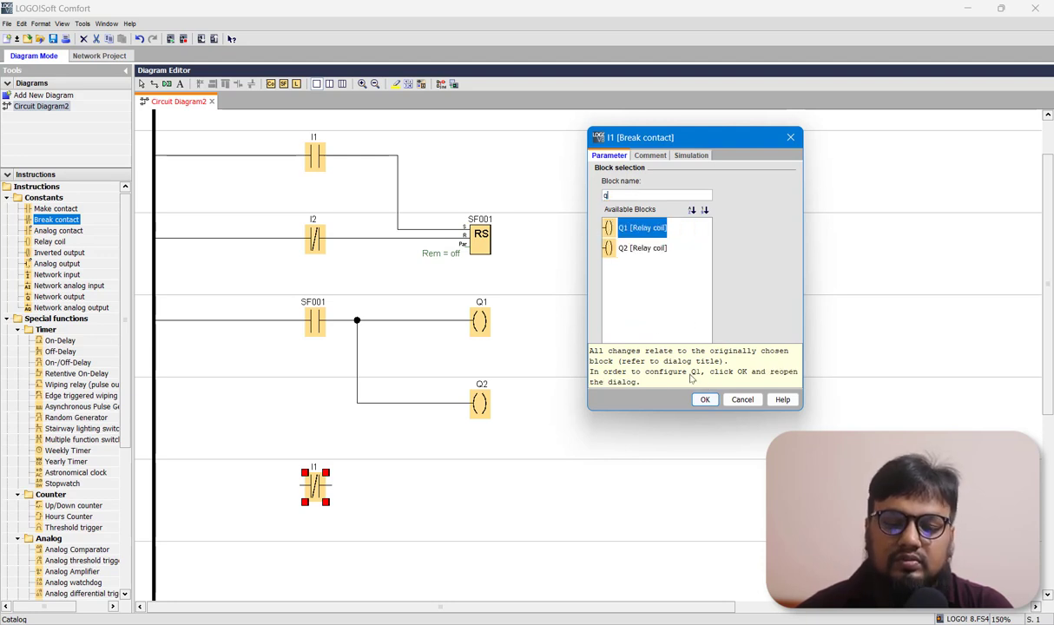
pyautogui.click(705, 399)
# Step: Add relay coil Q3 on the Q1 break contact's rung and wire the contact between the power rail and the coil
pyautogui.click(477, 482)
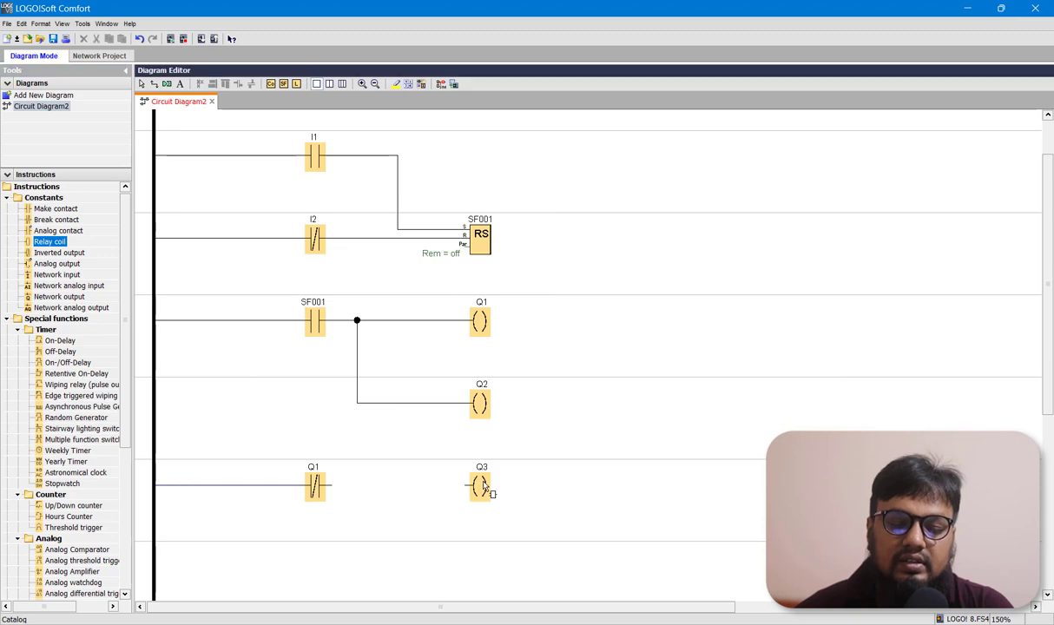
pyautogui.moveTo(470, 488); pyautogui.dragTo(332, 486)
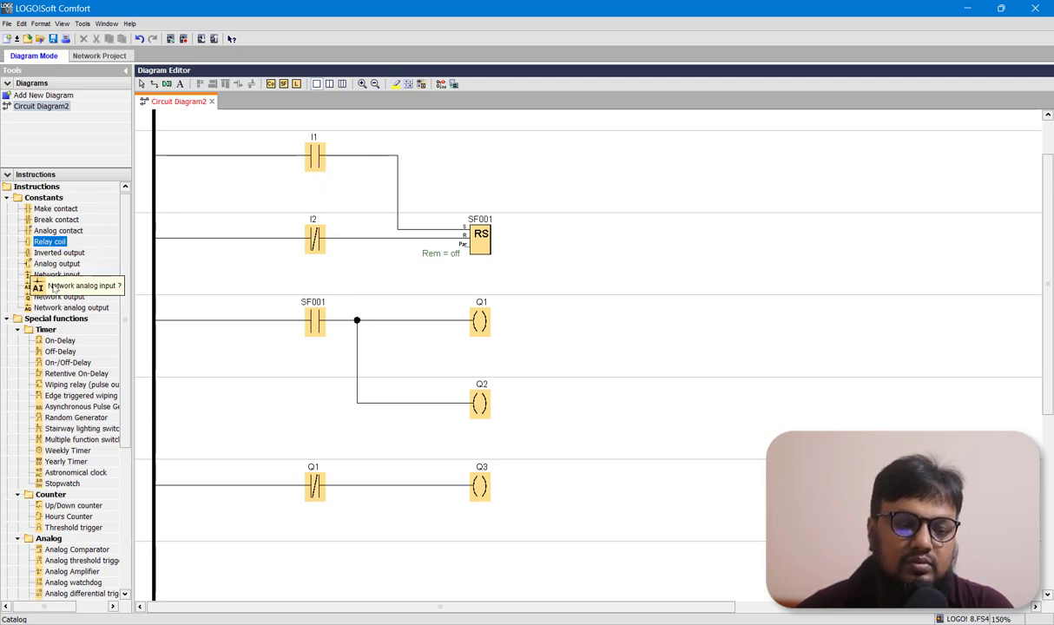
# Step: Place two network input blocks side by side in the empty area beside the I1 contact's rung
pyautogui.click(58, 264)
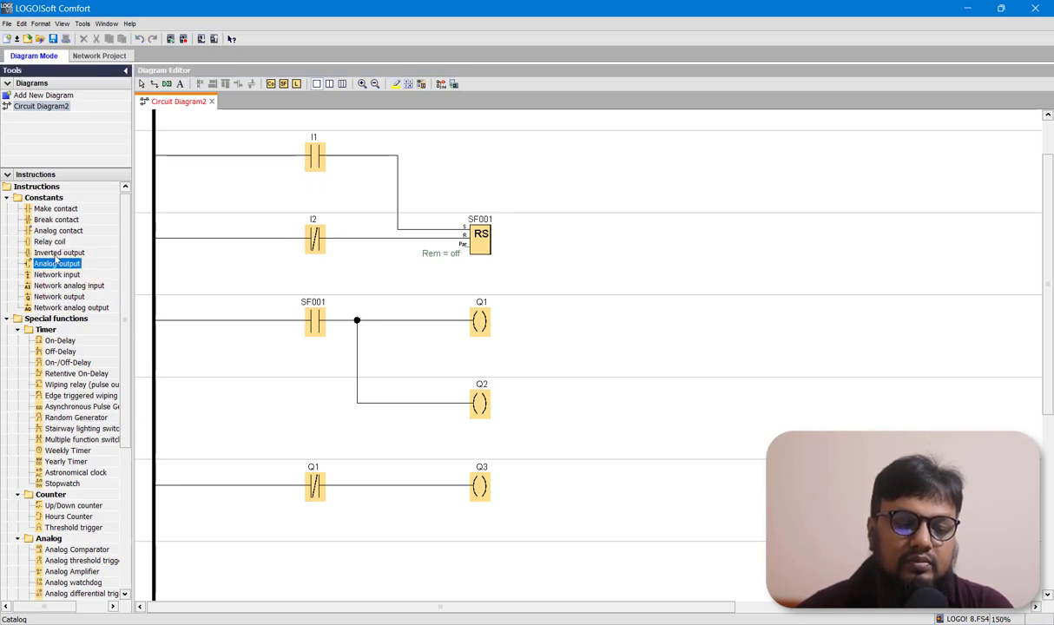
pyautogui.click(56, 274)
pyautogui.click(645, 156)
pyautogui.click(726, 154)
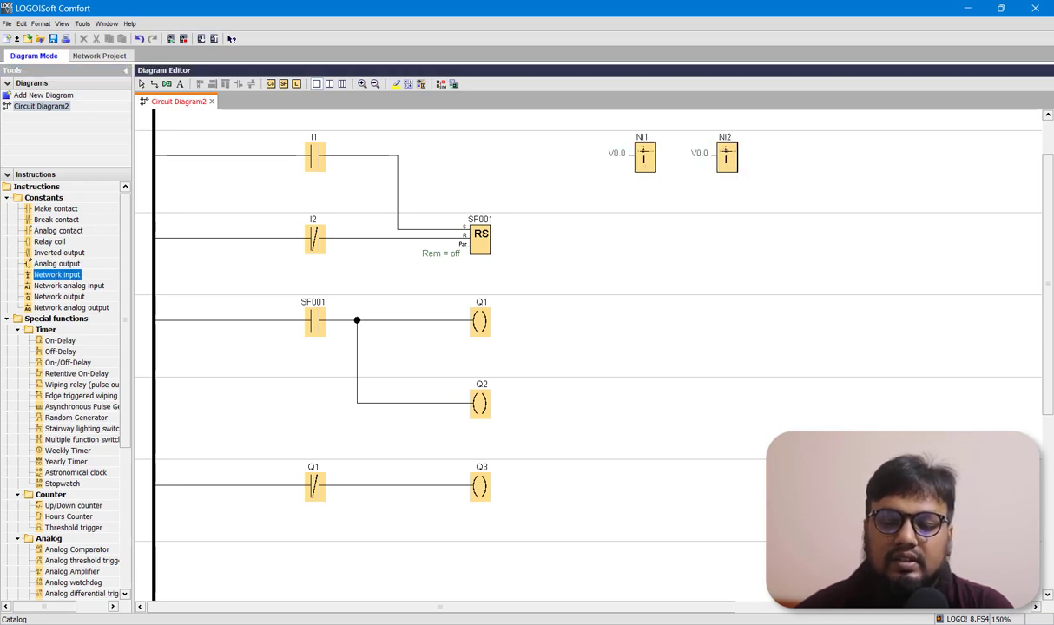
# Step: Check the button addresses in the water tank scene's driver mapping, and set network input NI2 to VB 0, bit 1
pyautogui.hotkey('alt', 'Tab')
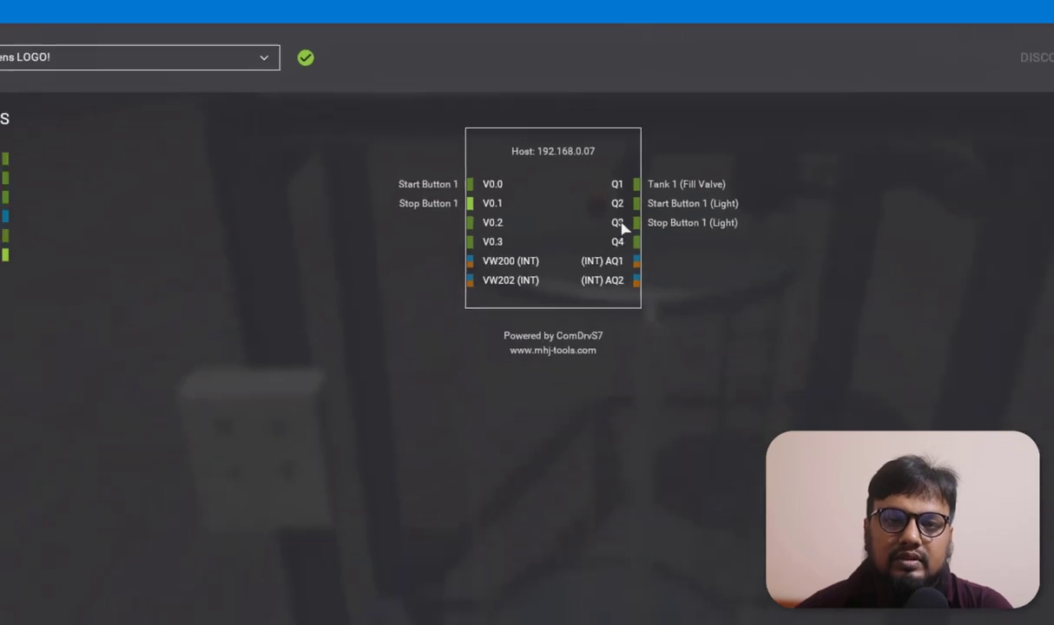
pyautogui.click(925, 9)
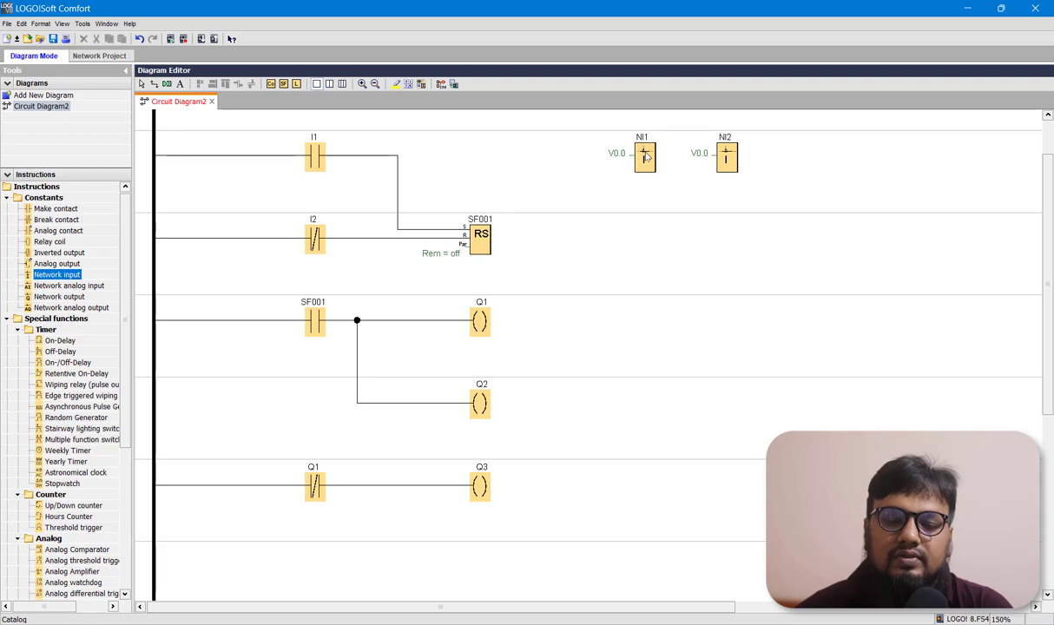
pyautogui.doubleClick(726, 156)
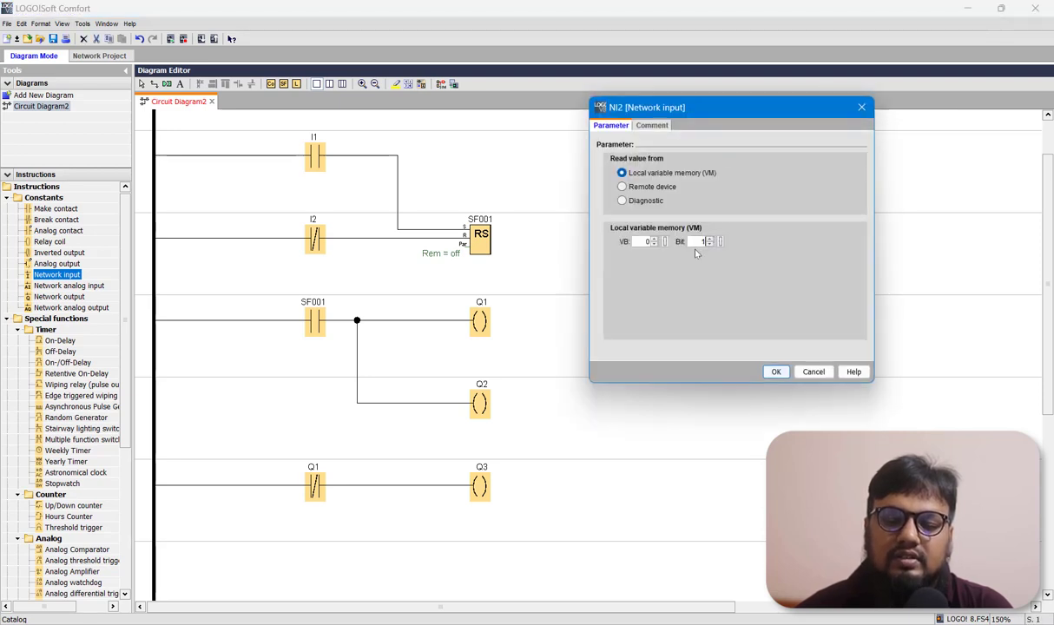
pyautogui.click(777, 371)
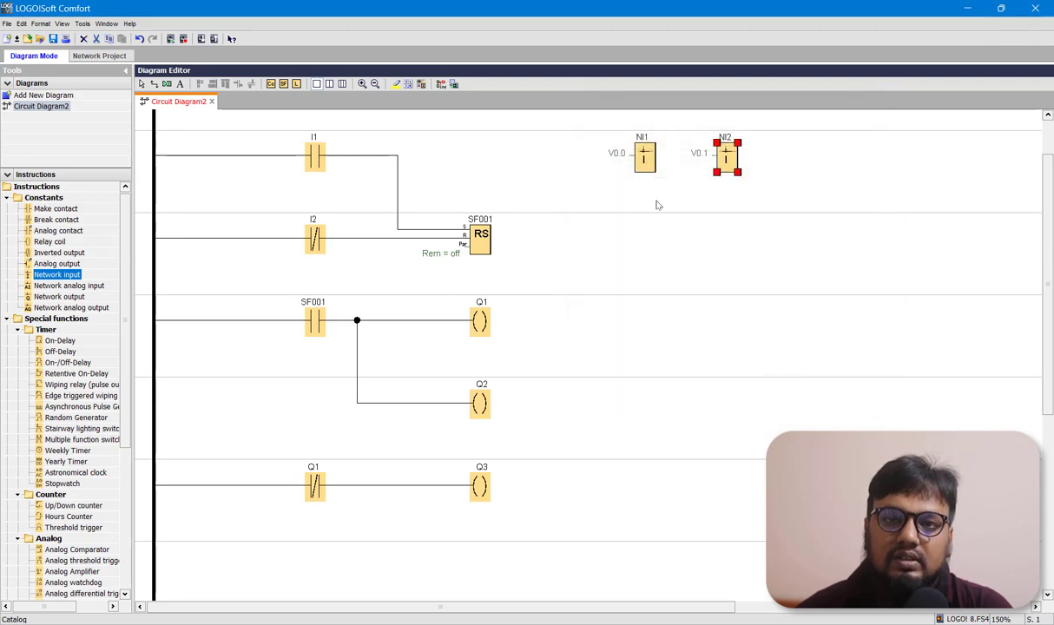
# Step: Reassign the I1 make contact on the latching relay's set rung to network input NI1
pyautogui.doubleClick(306, 155)
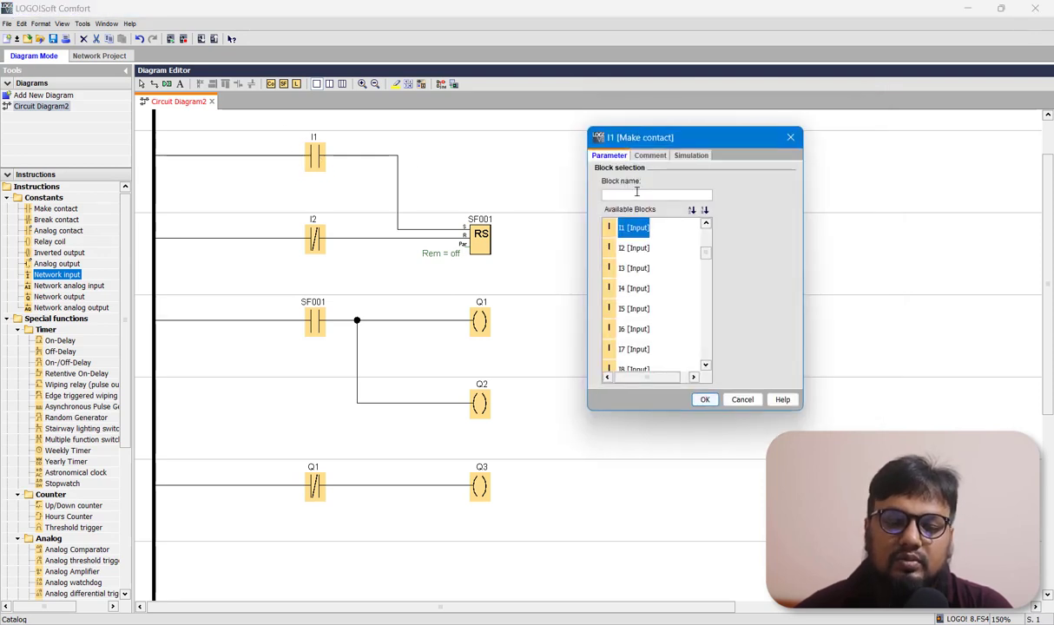
pyautogui.click(636, 196)
pyautogui.write('ni')
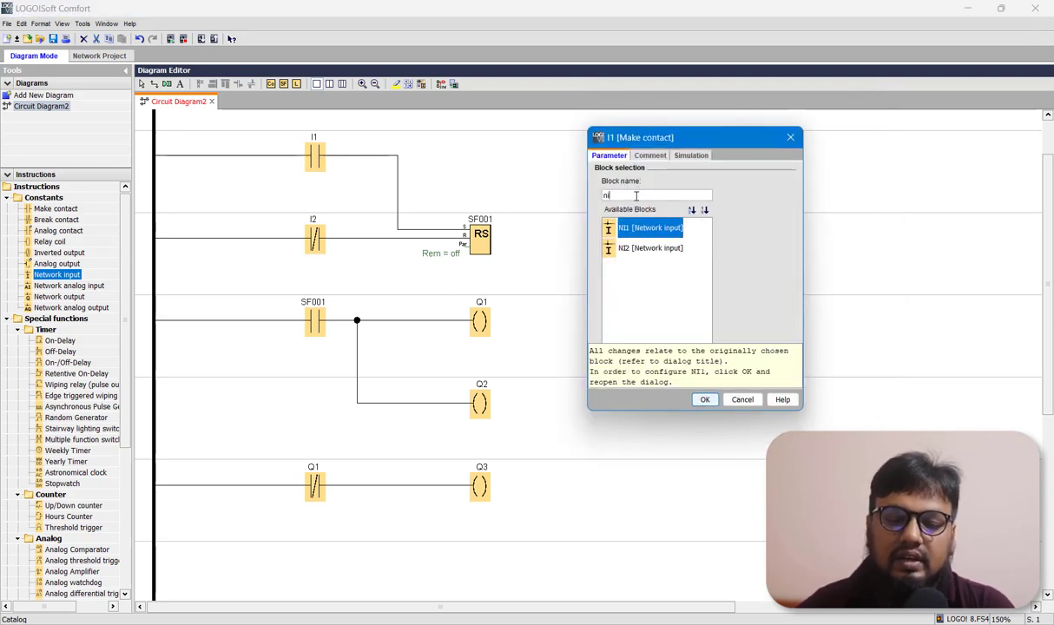
pyautogui.click(705, 400)
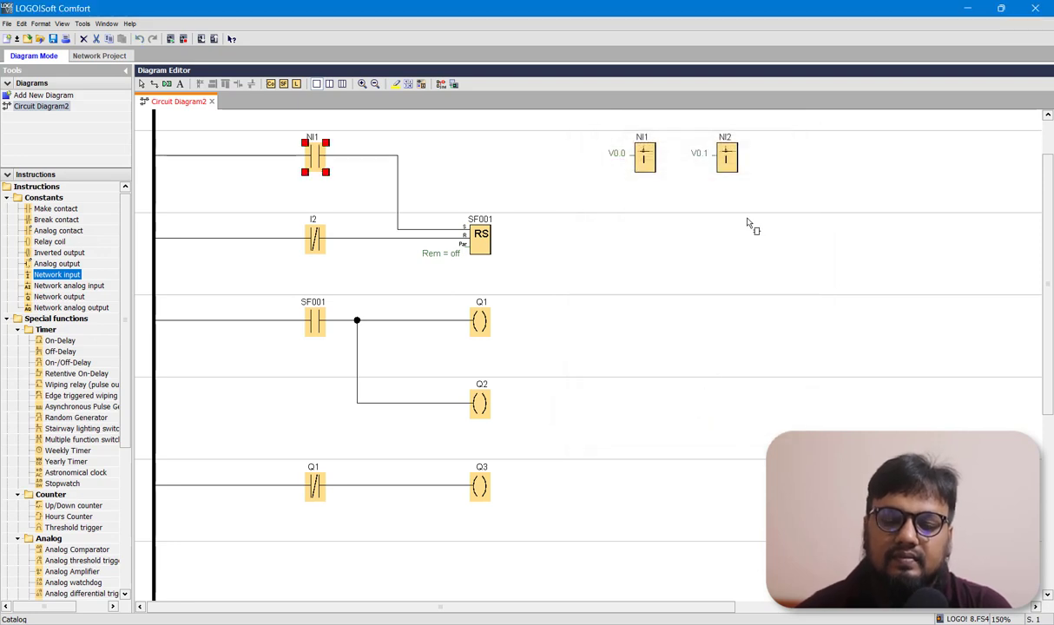
# Step: Reassign the I2 break contact on the latching relay's reset rung to network input NI2
pyautogui.doubleClick(316, 239)
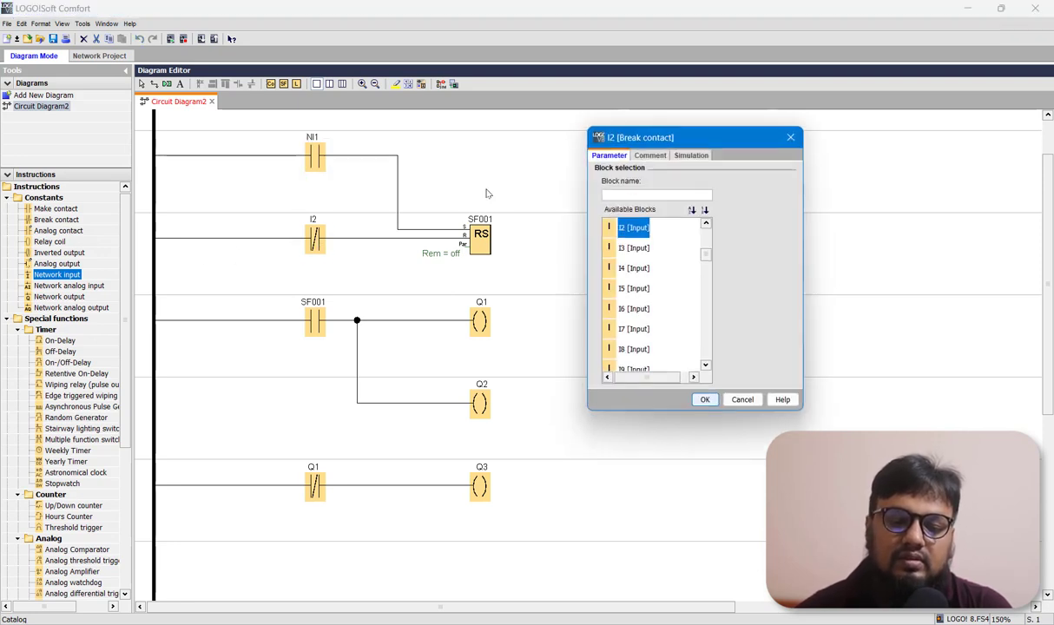
pyautogui.click(636, 193)
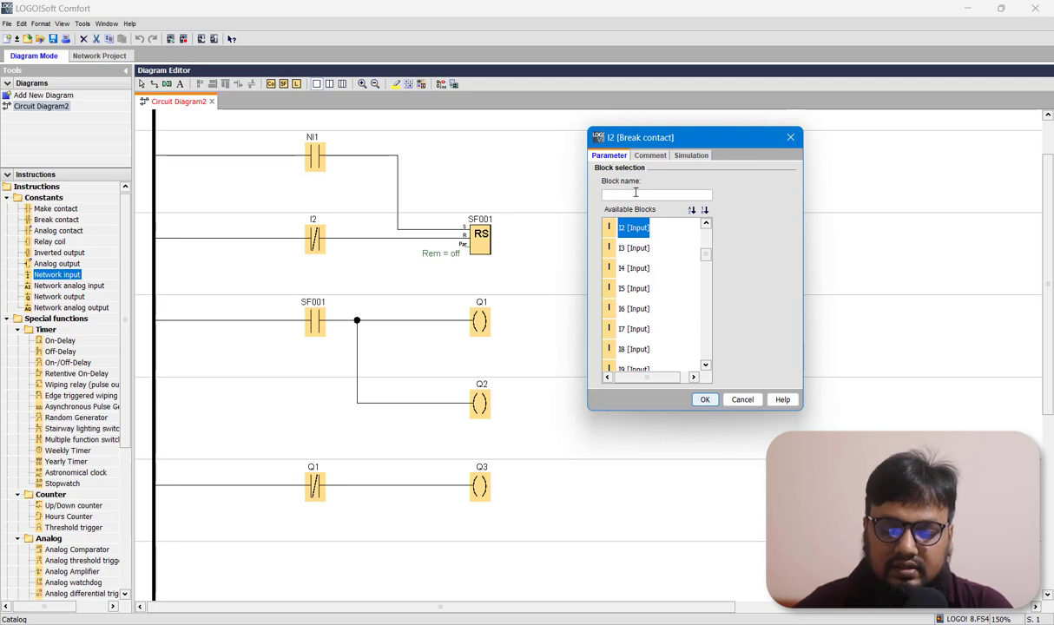
pyautogui.write('ni')
pyautogui.click(644, 251)
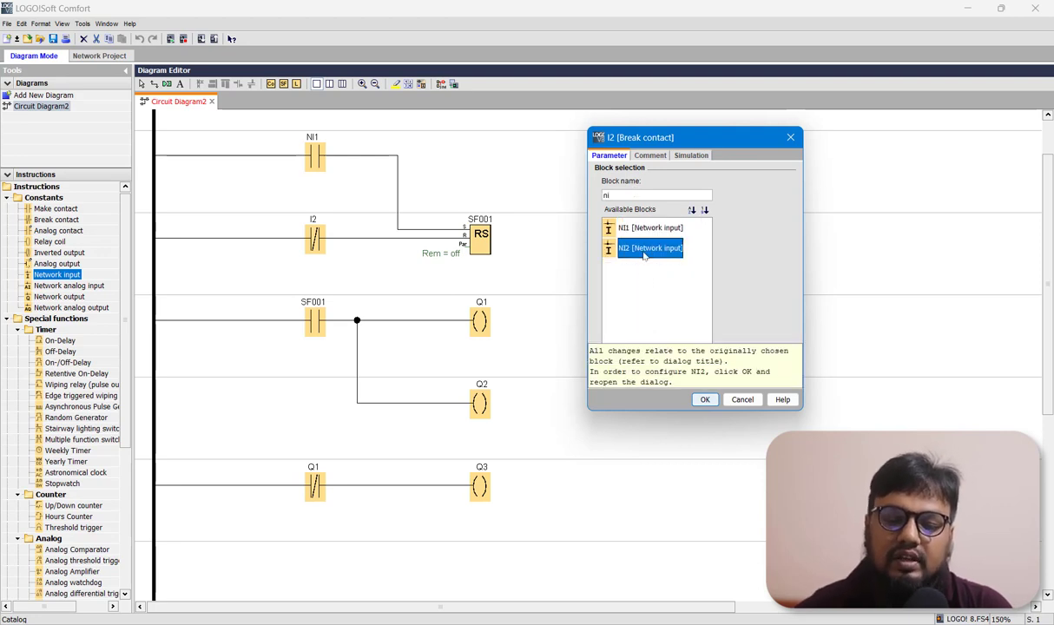
pyautogui.click(708, 399)
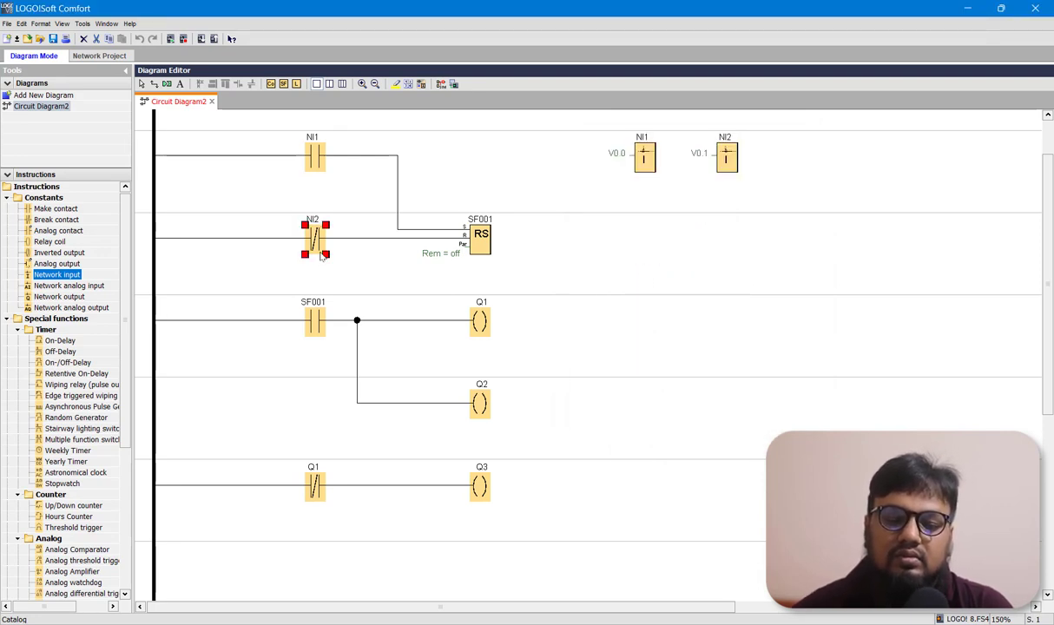
pyautogui.click(535, 239)
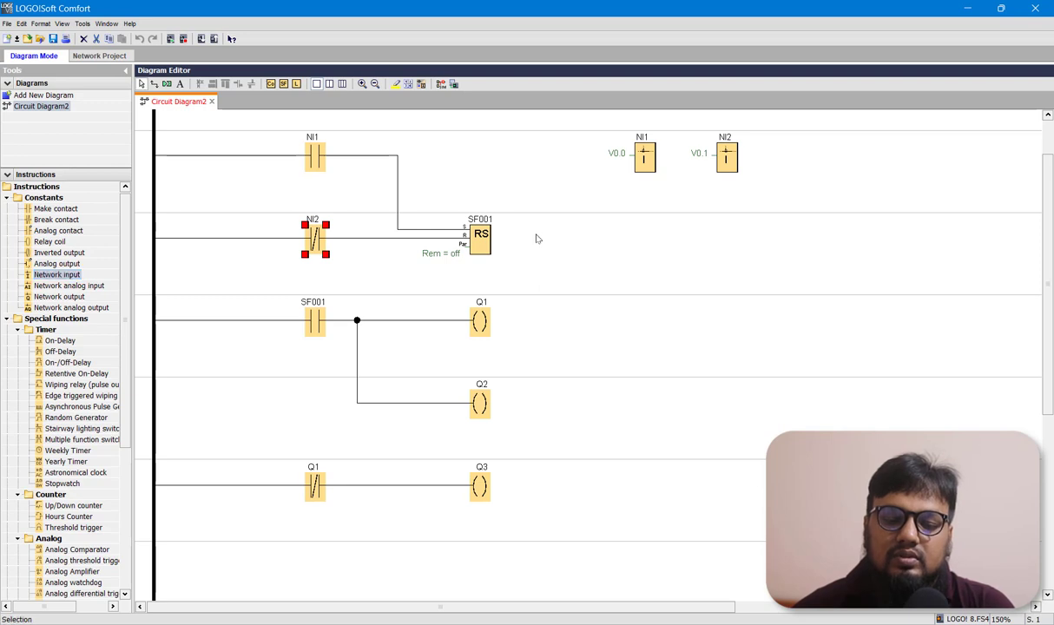
pyautogui.click(536, 239)
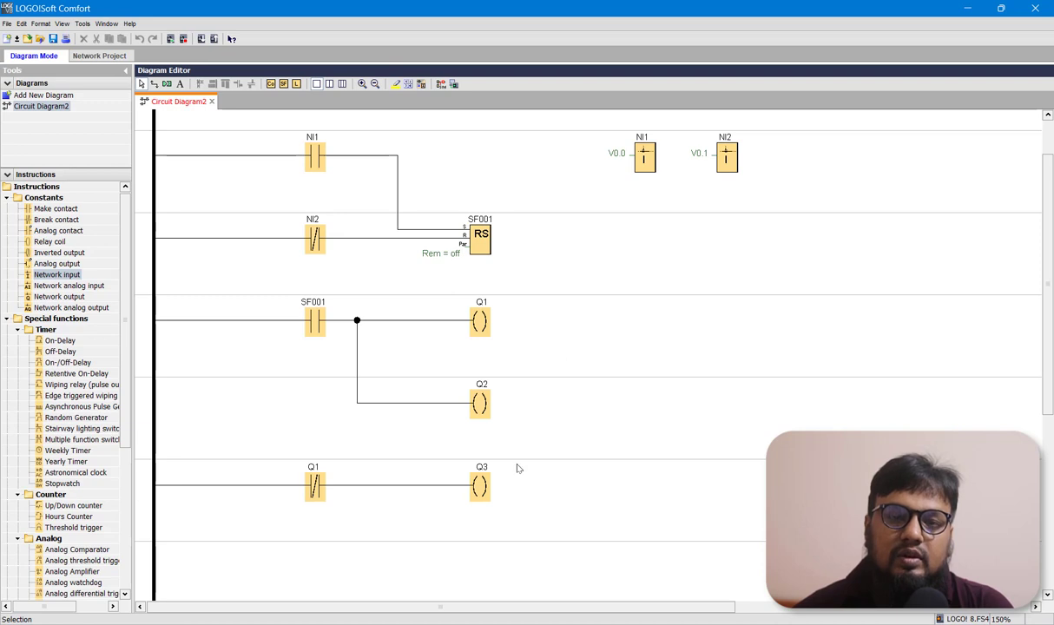
# Step: Review the ladder logic from the network inputs and their contacts through the latching relay to coils Q1, Q2 and Q3
pyautogui.click(645, 162)
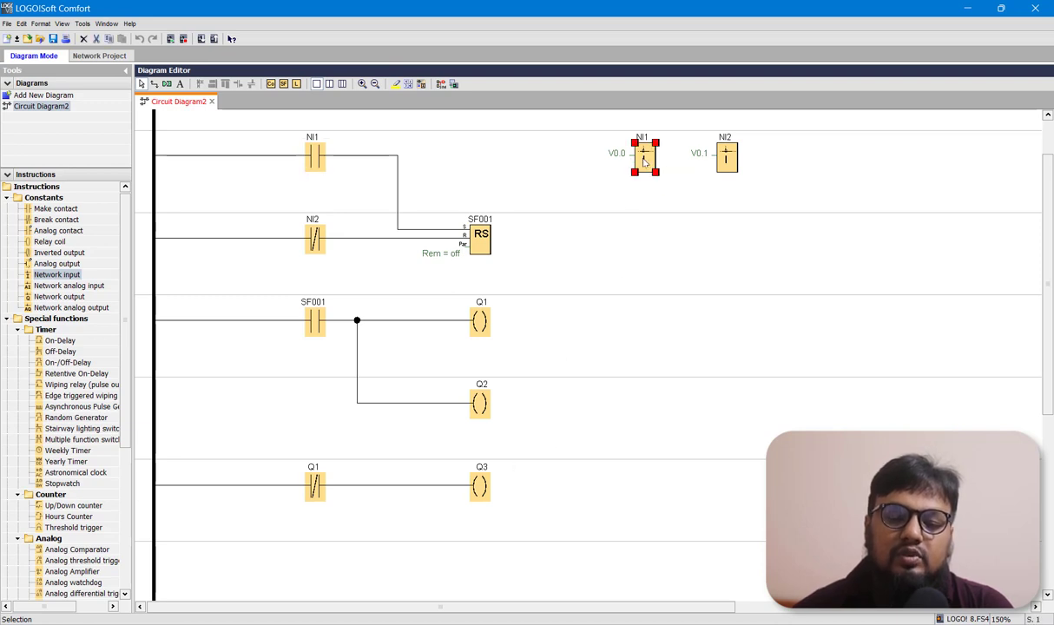
pyautogui.click(726, 157)
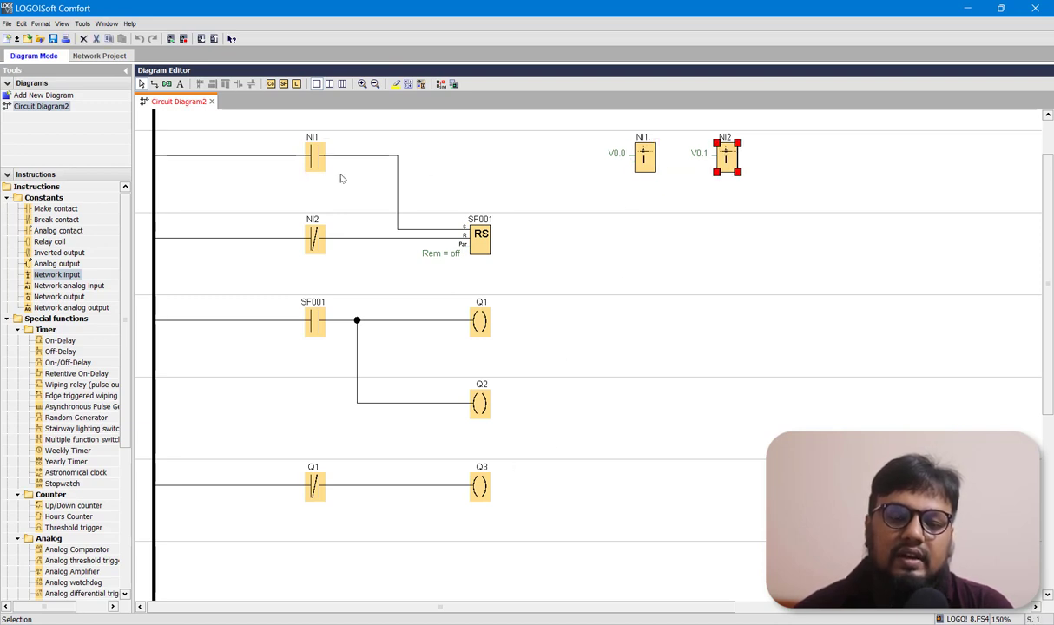
pyautogui.click(314, 158)
pyautogui.click(315, 242)
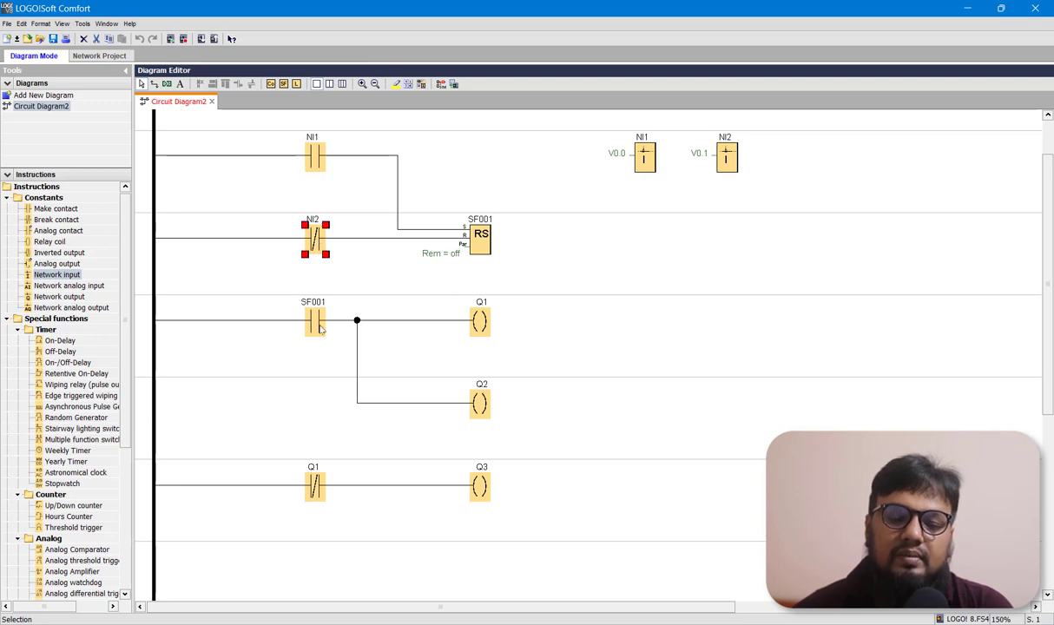
pyautogui.click(484, 239)
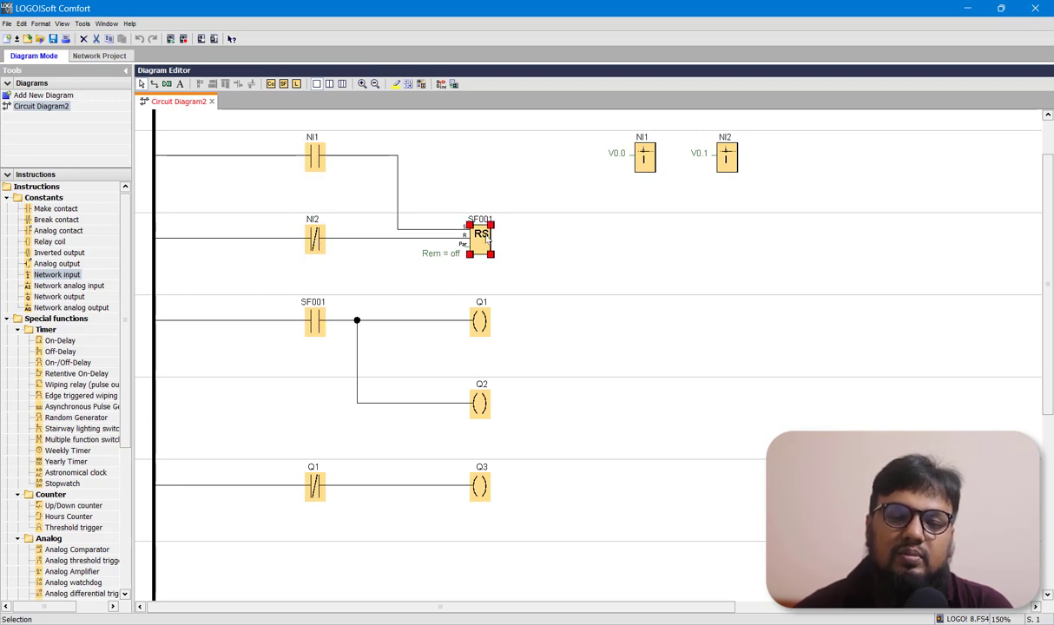
pyautogui.click(477, 326)
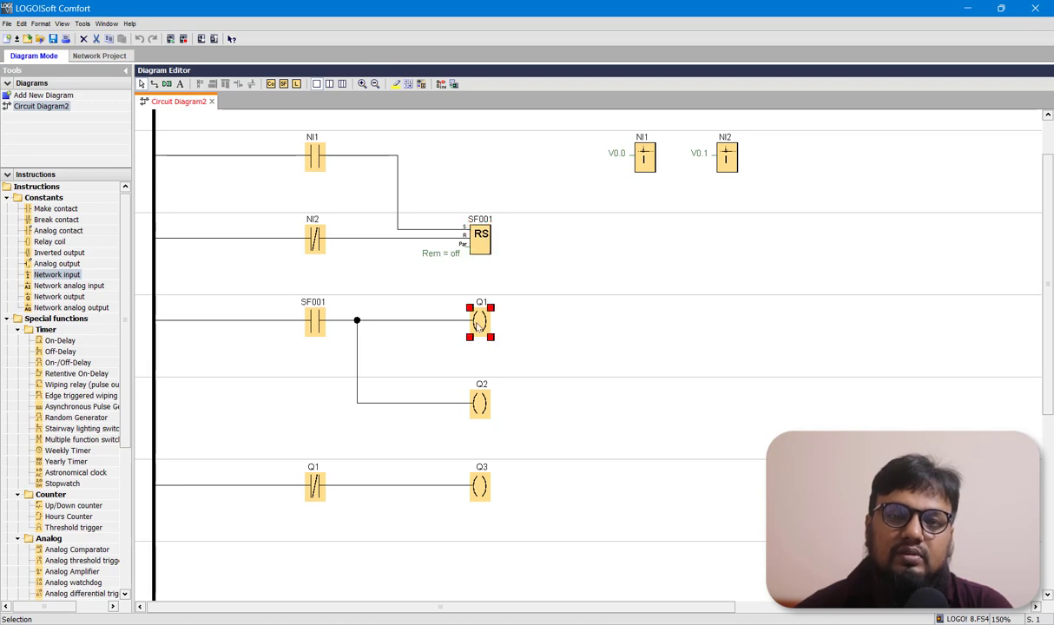
pyautogui.click(483, 405)
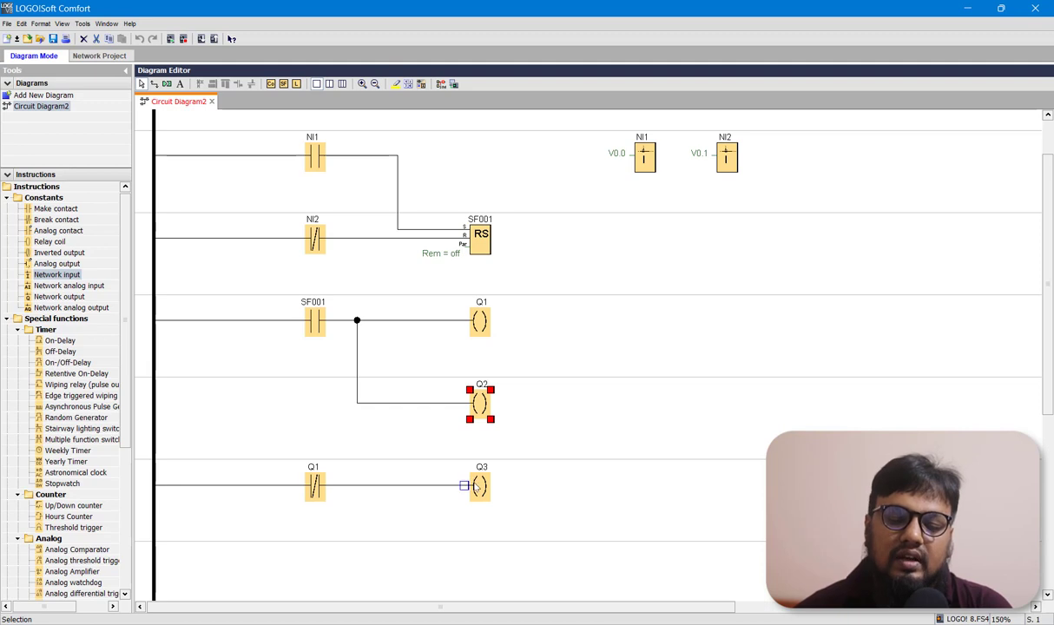
pyautogui.click(481, 489)
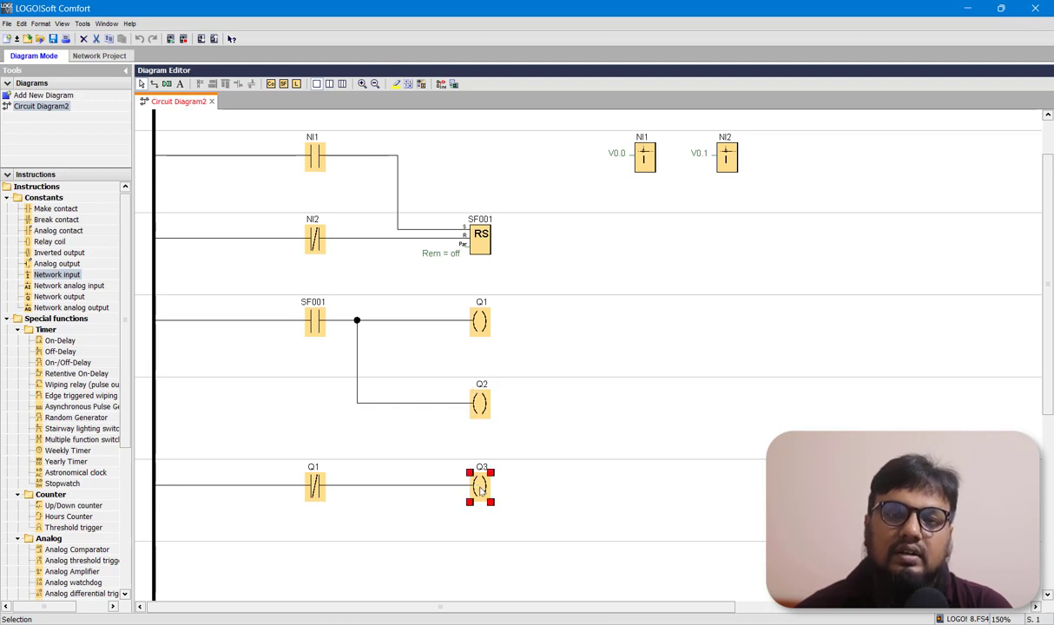
pyautogui.click(305, 469)
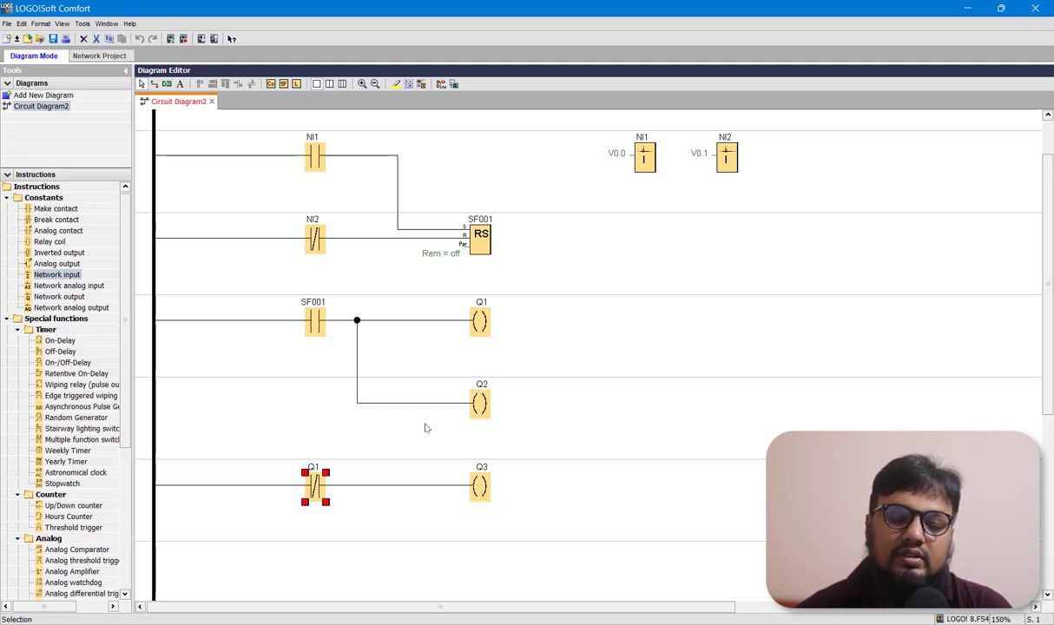
pyautogui.click(480, 323)
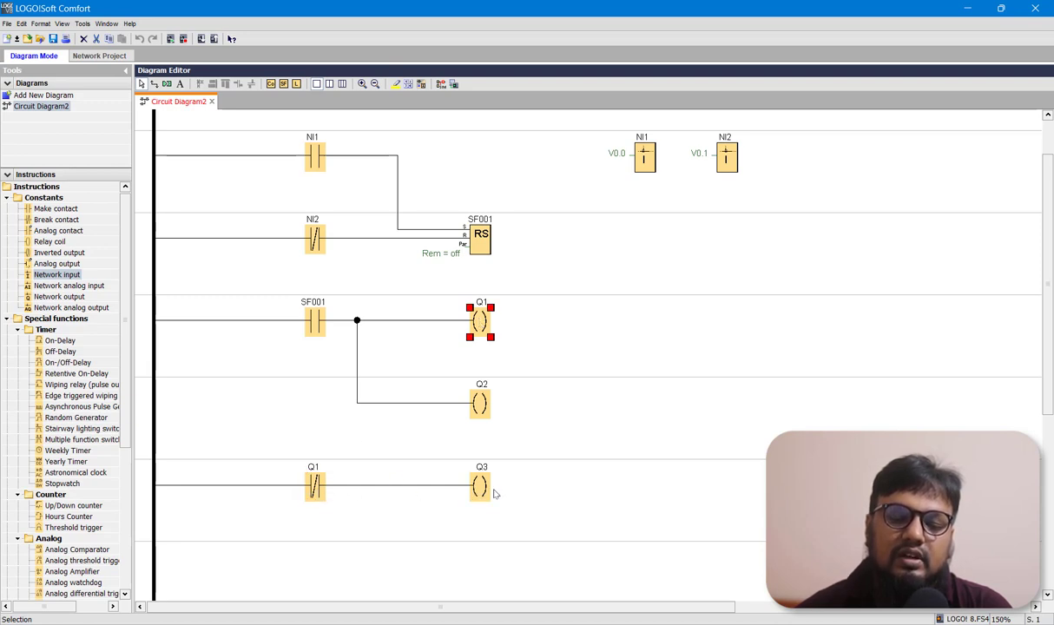
# Step: Add a LOGO! 8.FS4 device with IP address 192.168.0.7 to the network project
pyautogui.click(101, 56)
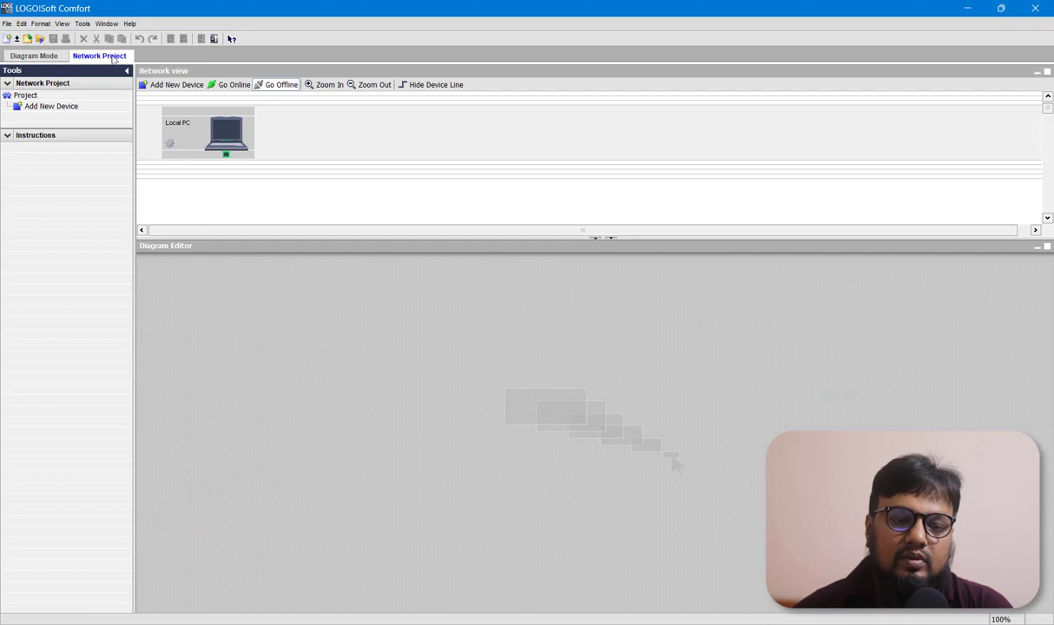
pyautogui.click(174, 84)
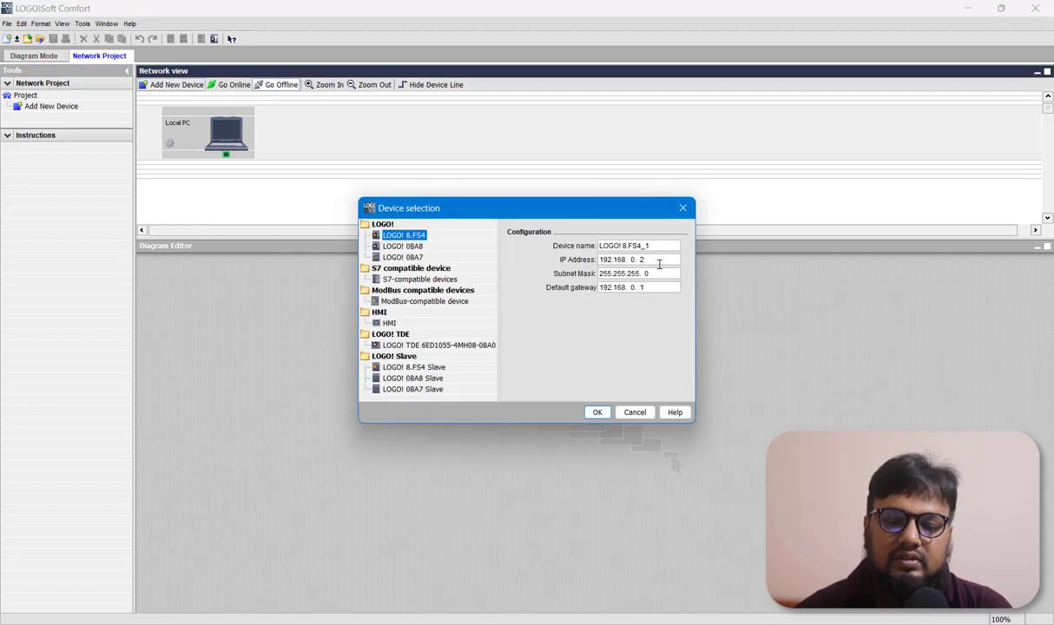
pyautogui.click(659, 264)
pyautogui.press('BackSpace')
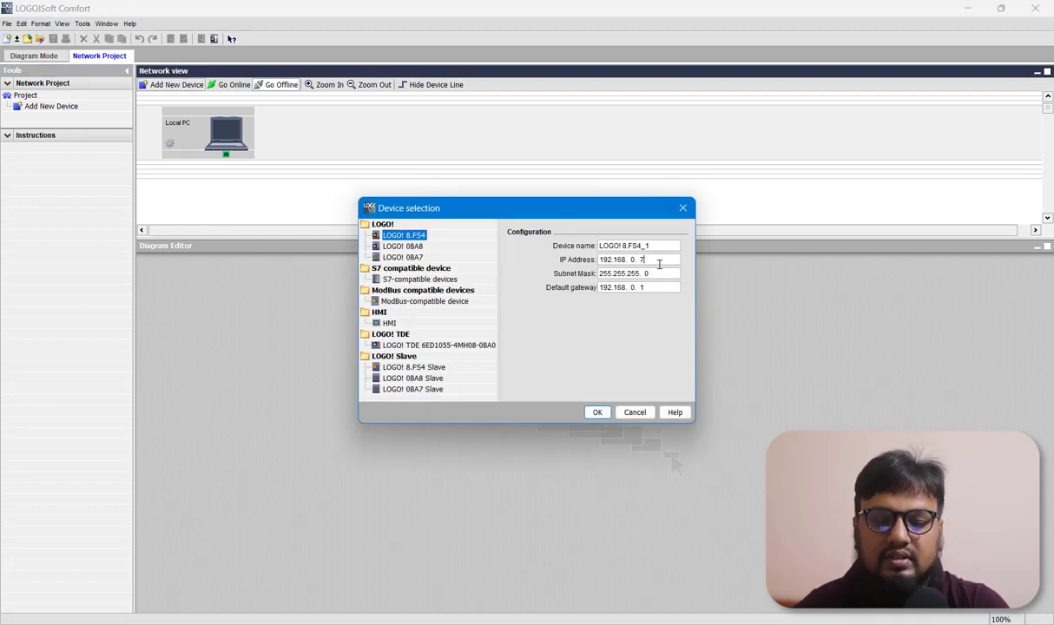
pyautogui.click(660, 285)
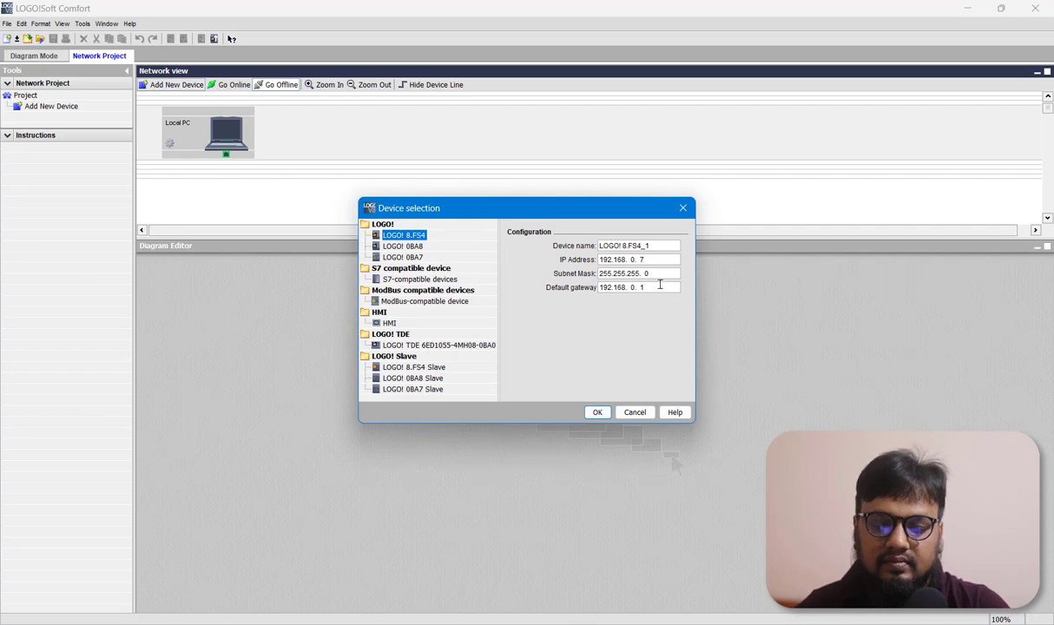
pyautogui.click(597, 413)
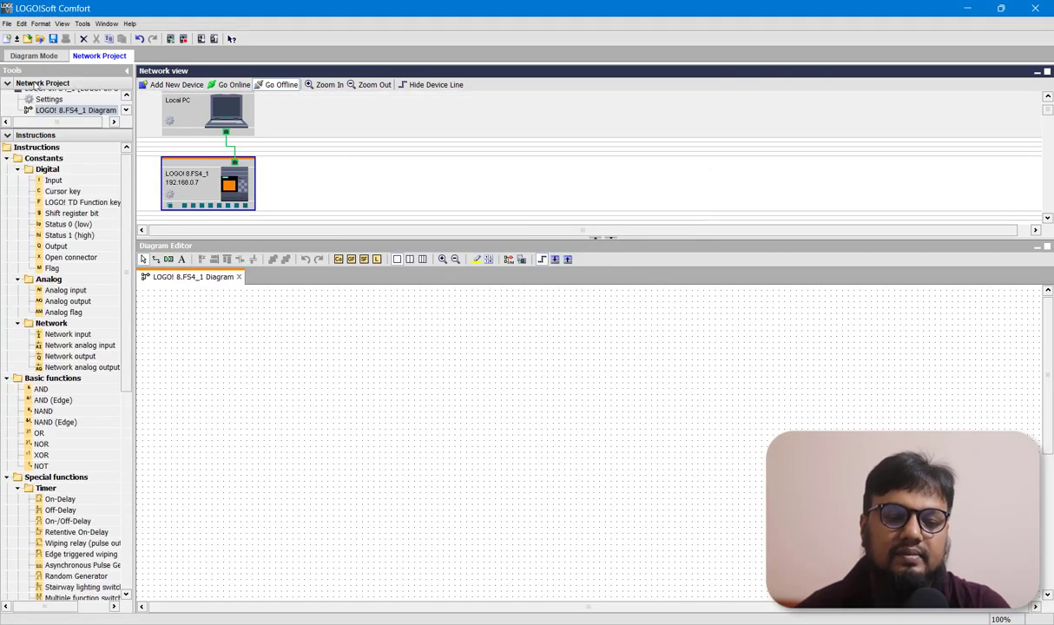
# Step: Download the circuit diagram to the LOGO! at 192.168.0.7 over Ethernet, switching the device to STOP for the transfer and back to RUN
pyautogui.click(40, 57)
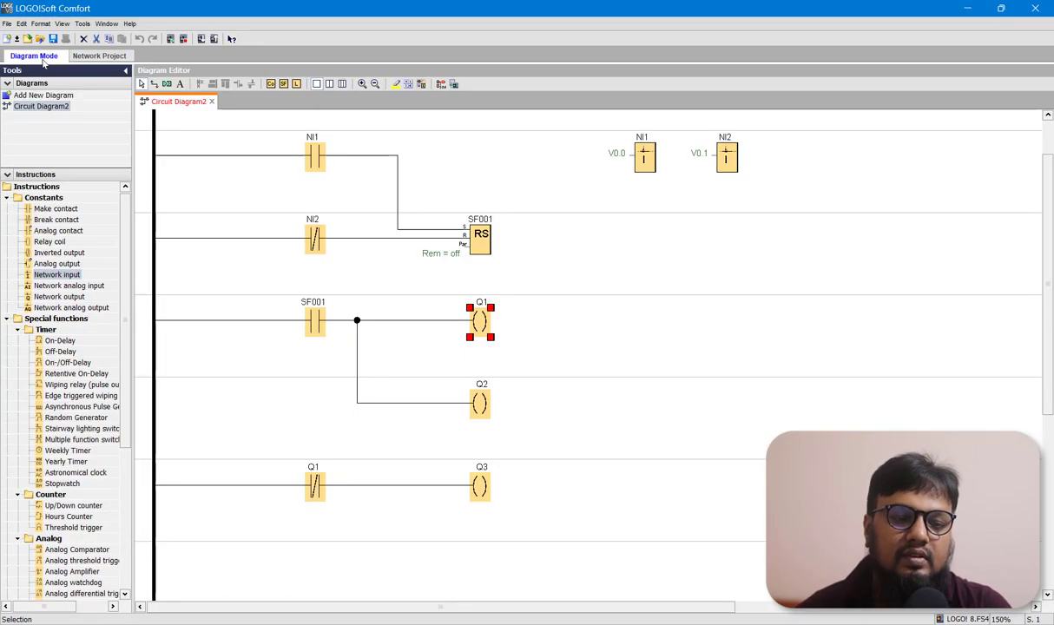
pyautogui.click(83, 24)
pyautogui.moveTo(130, 39)
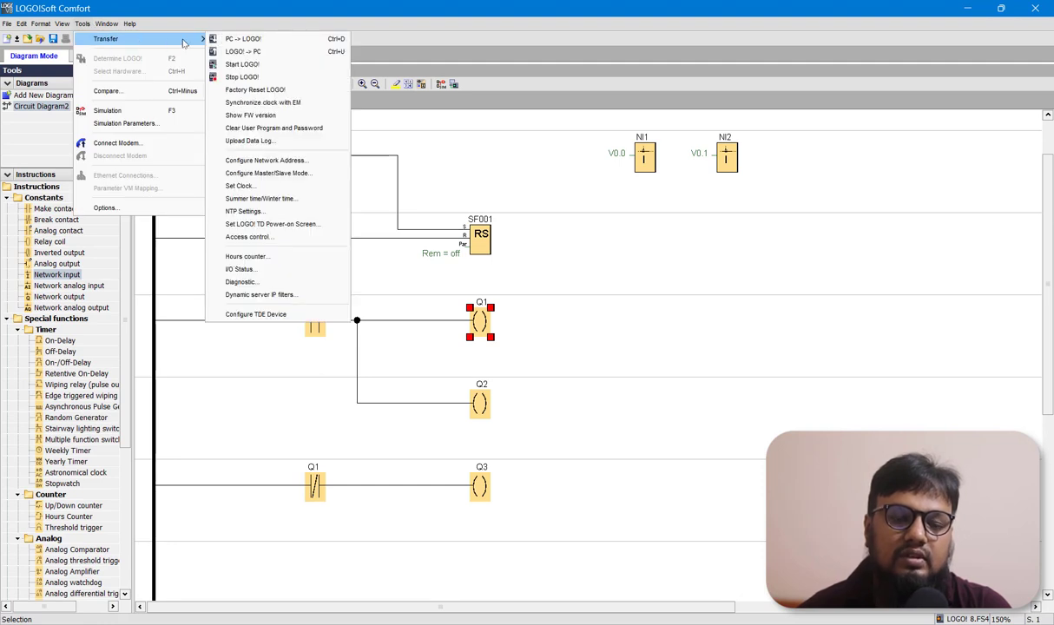
pyautogui.click(241, 39)
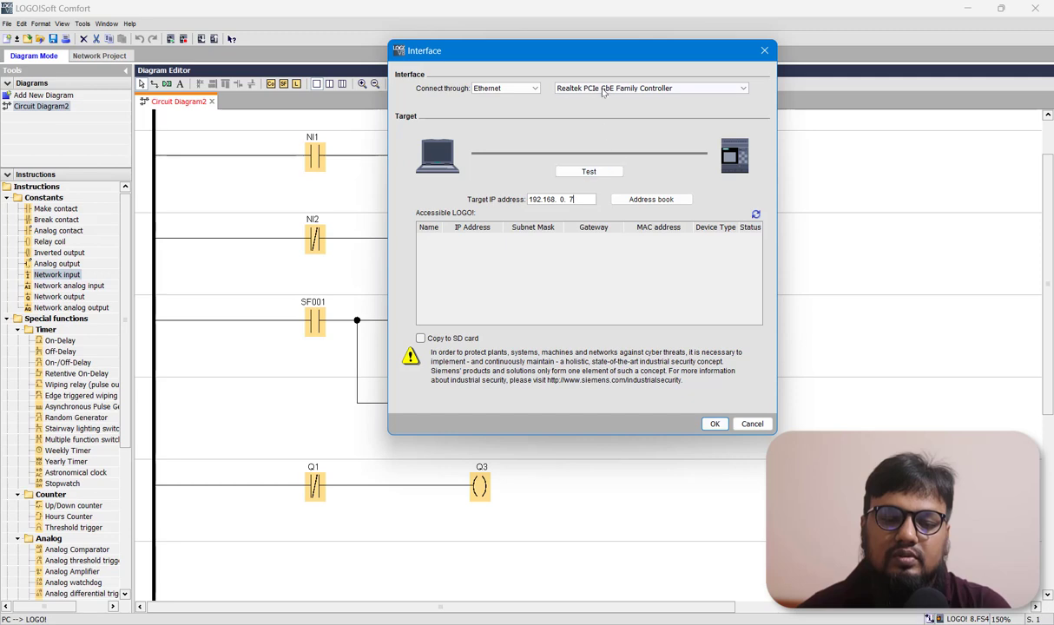
pyautogui.click(673, 89)
pyautogui.click(673, 90)
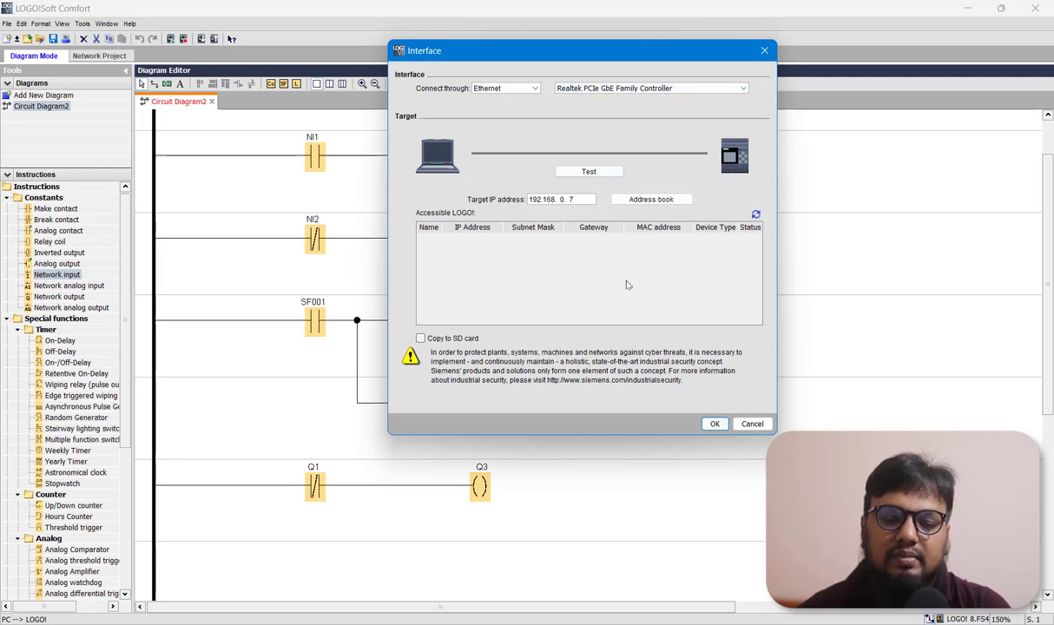
pyautogui.click(713, 424)
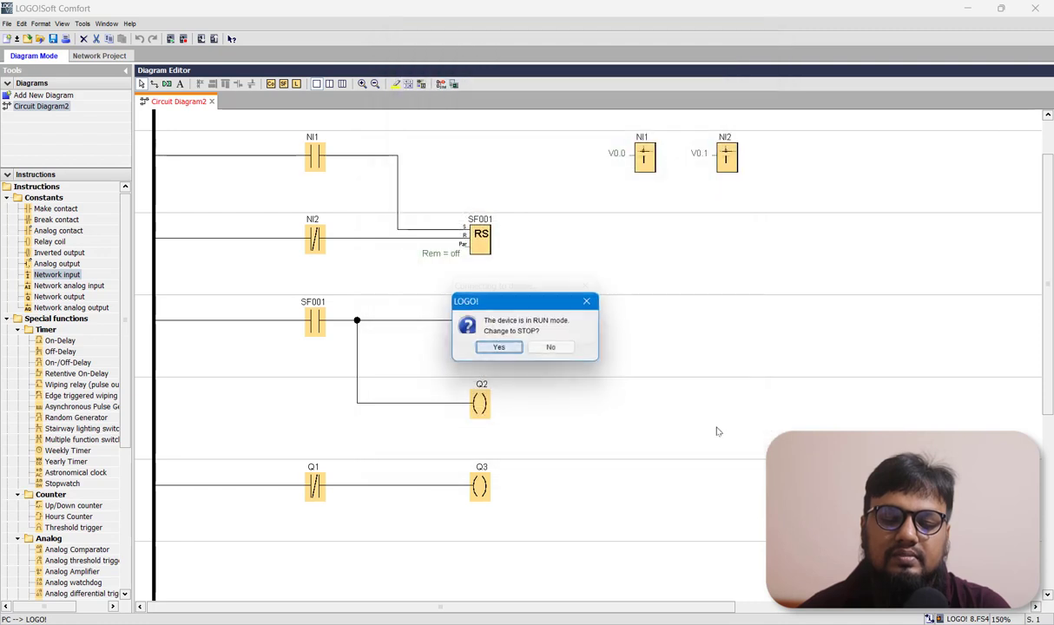
pyautogui.click(500, 349)
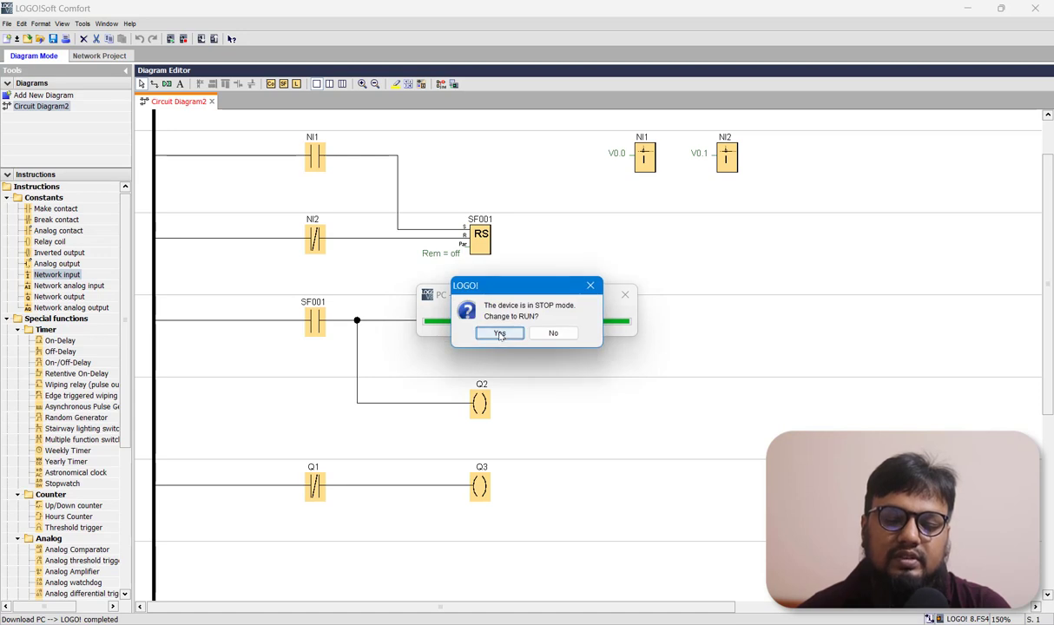
pyautogui.click(500, 334)
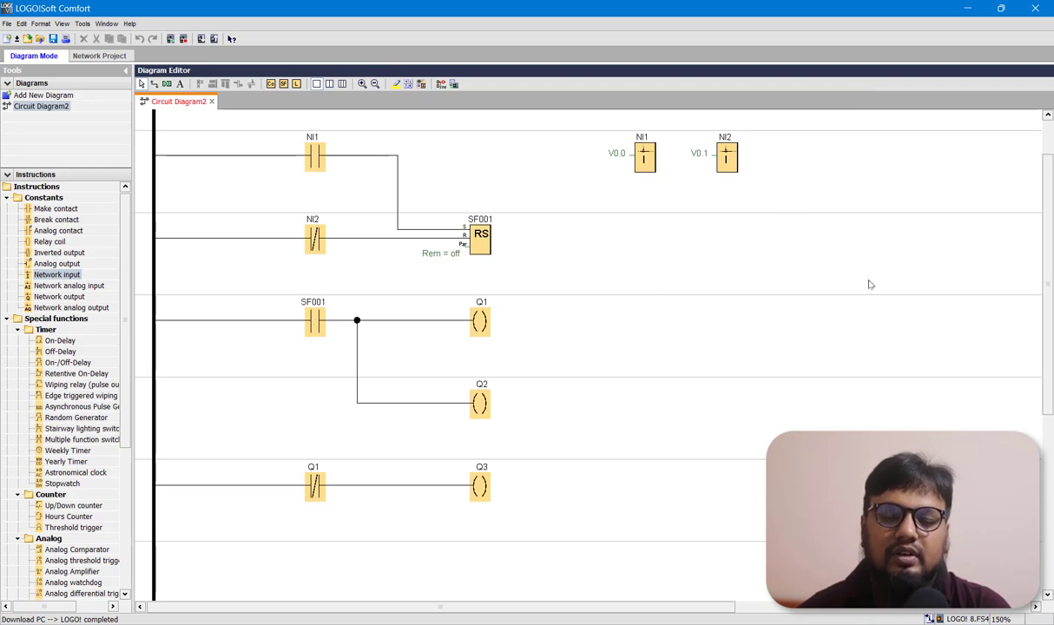
# Step: Switch to LOGO! Web Editor and create a project named Water Tank Digital Control with a default resolution of 800*600
pyautogui.hotkey('alt', 'Tab')
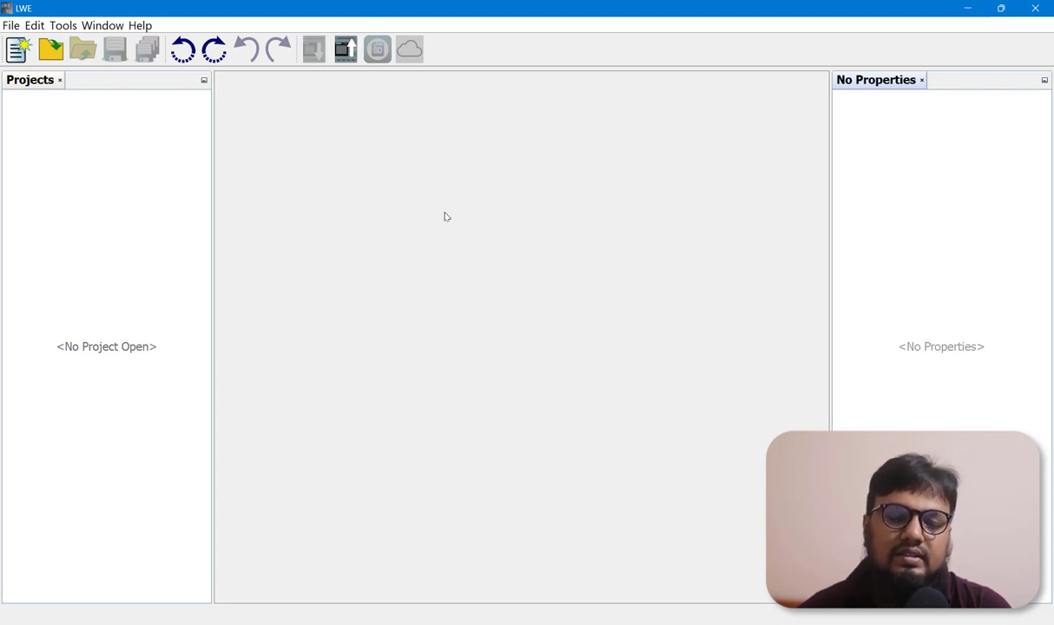
pyautogui.click(11, 26)
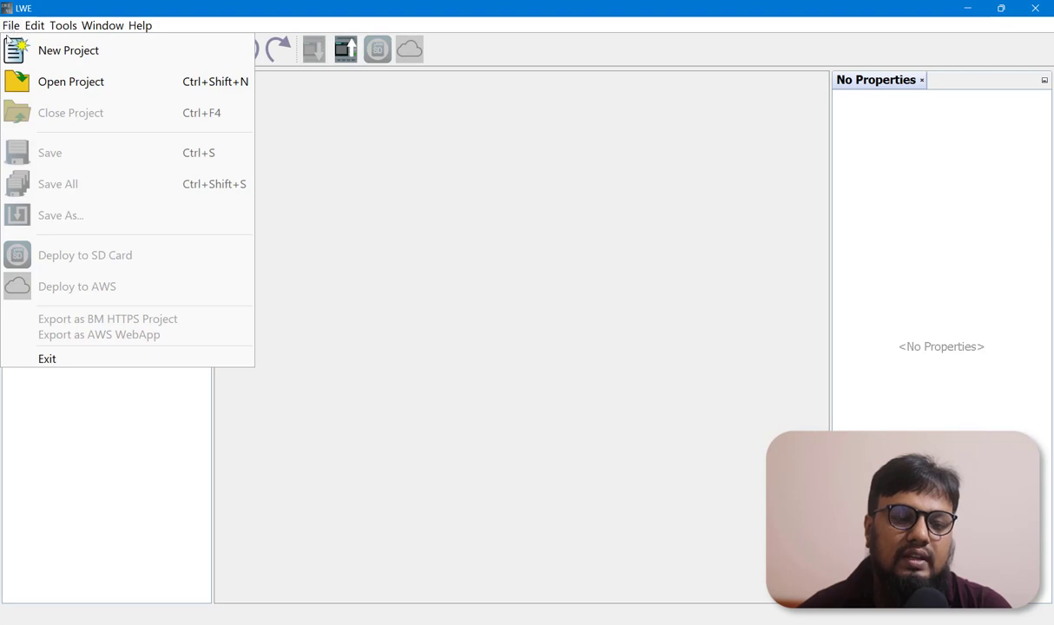
pyautogui.click(57, 49)
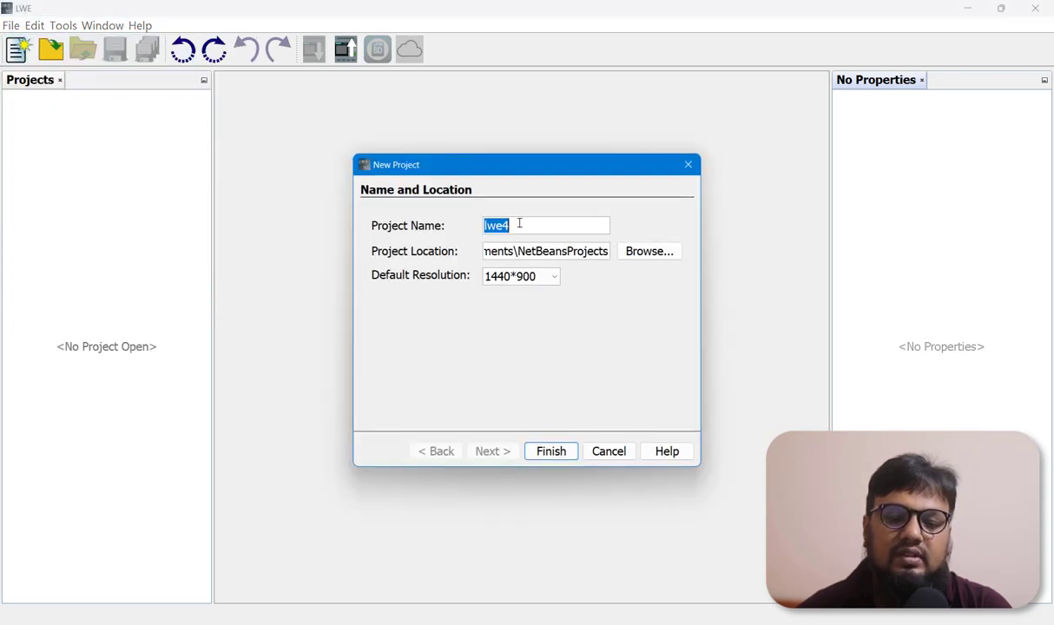
pyautogui.write('Wa')
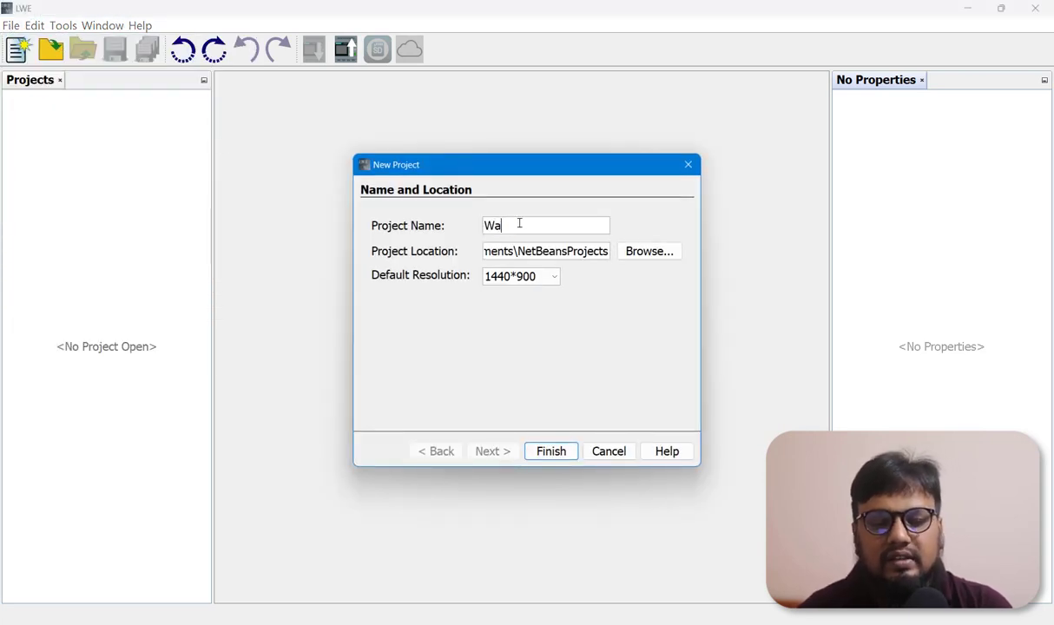
pyautogui.write('ter Tank ')
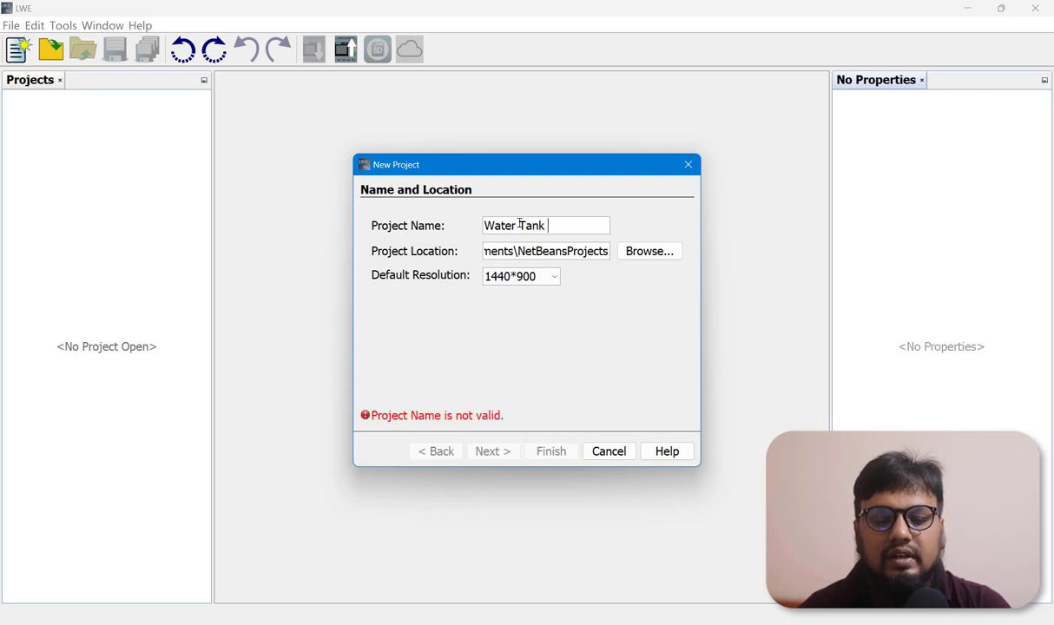
pyautogui.write('Digital Control')
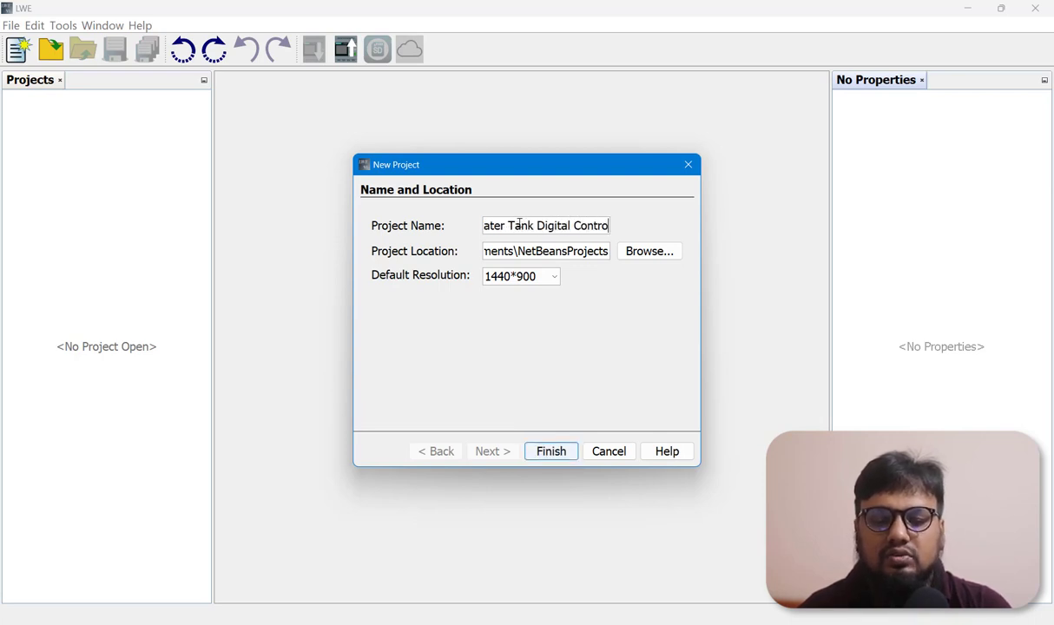
pyautogui.click(524, 277)
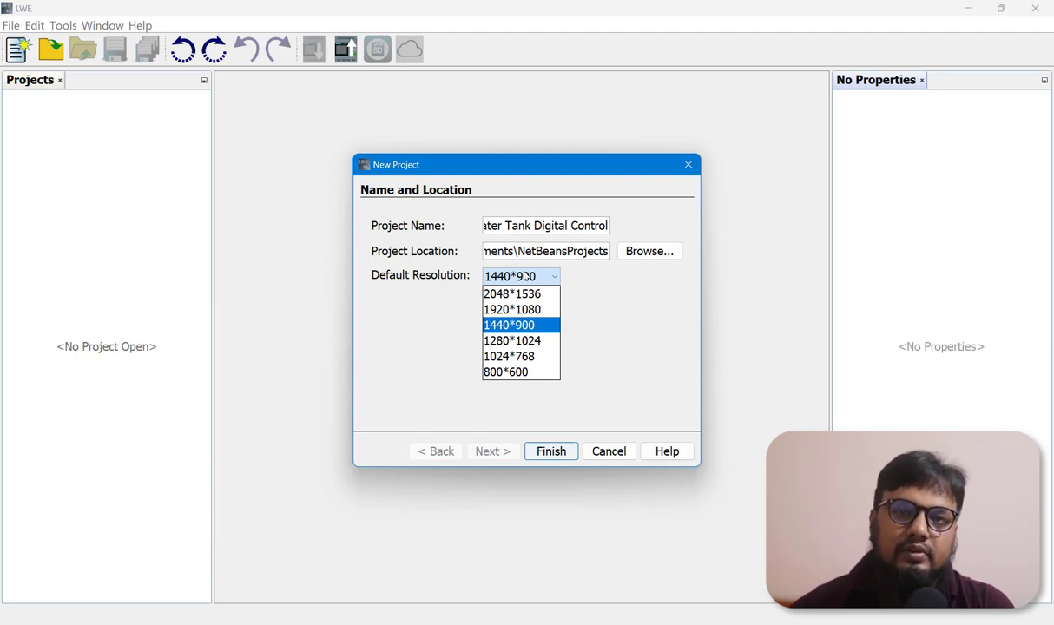
pyautogui.click(526, 372)
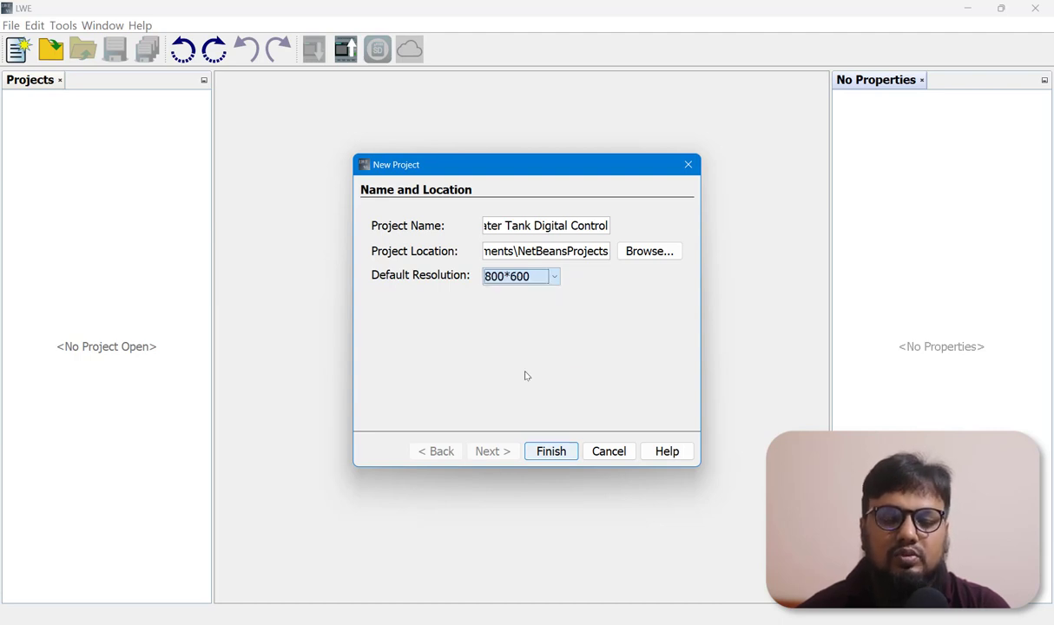
pyautogui.click(549, 451)
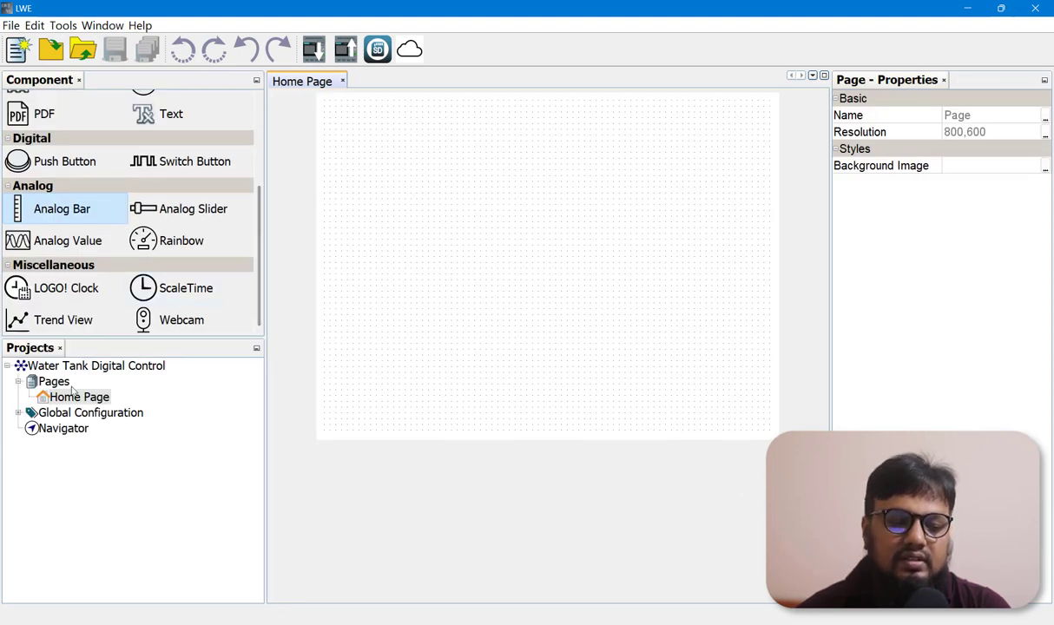
# Step: Add a login page to the Water Tank Digital Control project's pages
pyautogui.click(26, 366)
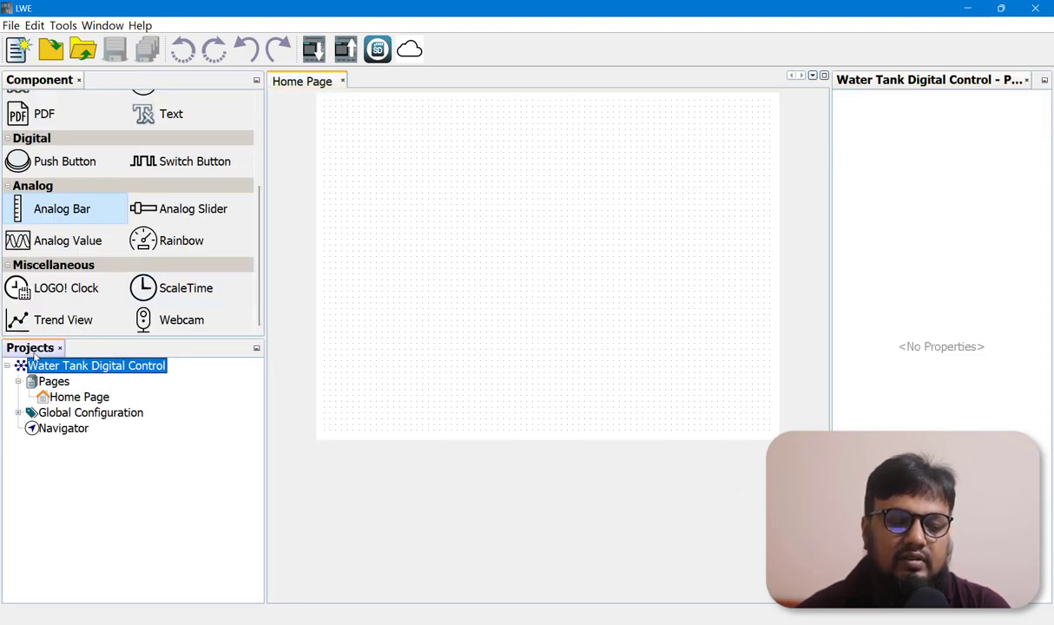
pyautogui.click(74, 398)
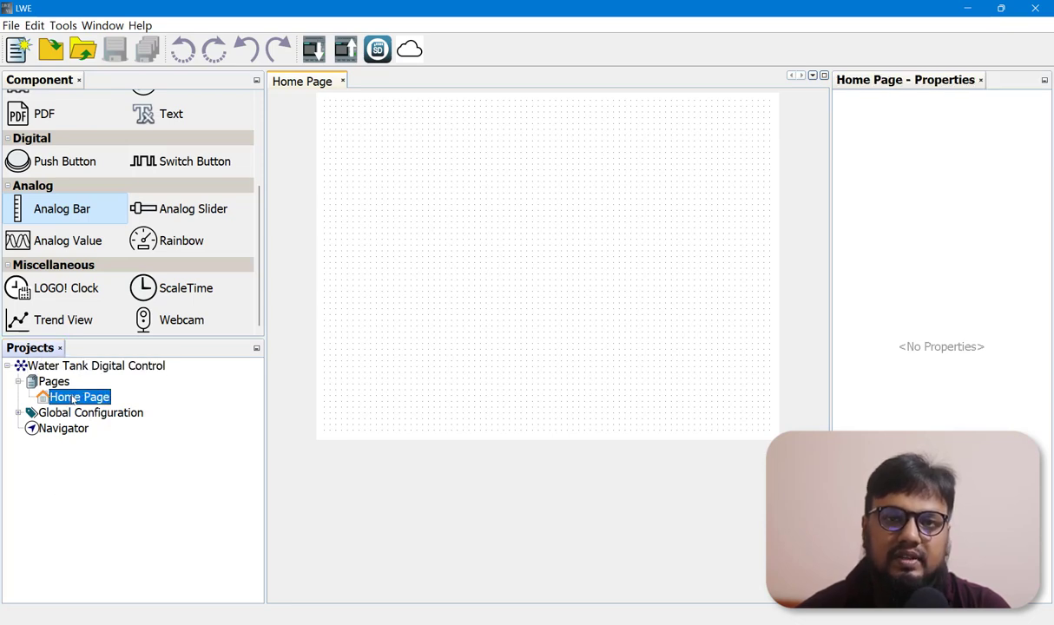
pyautogui.click(54, 382)
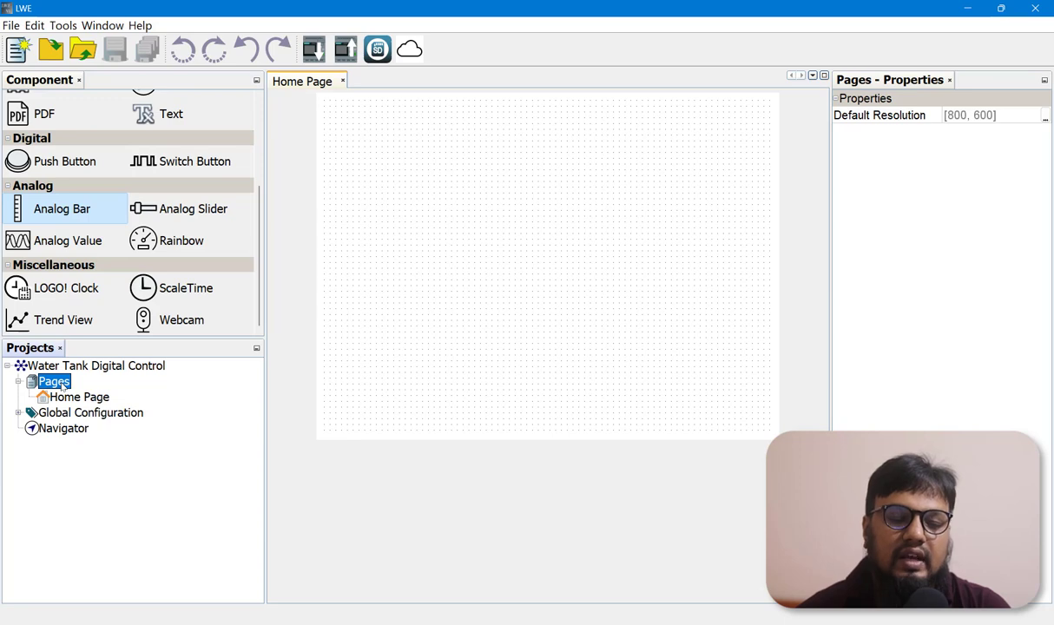
pyautogui.rightClick(59, 384)
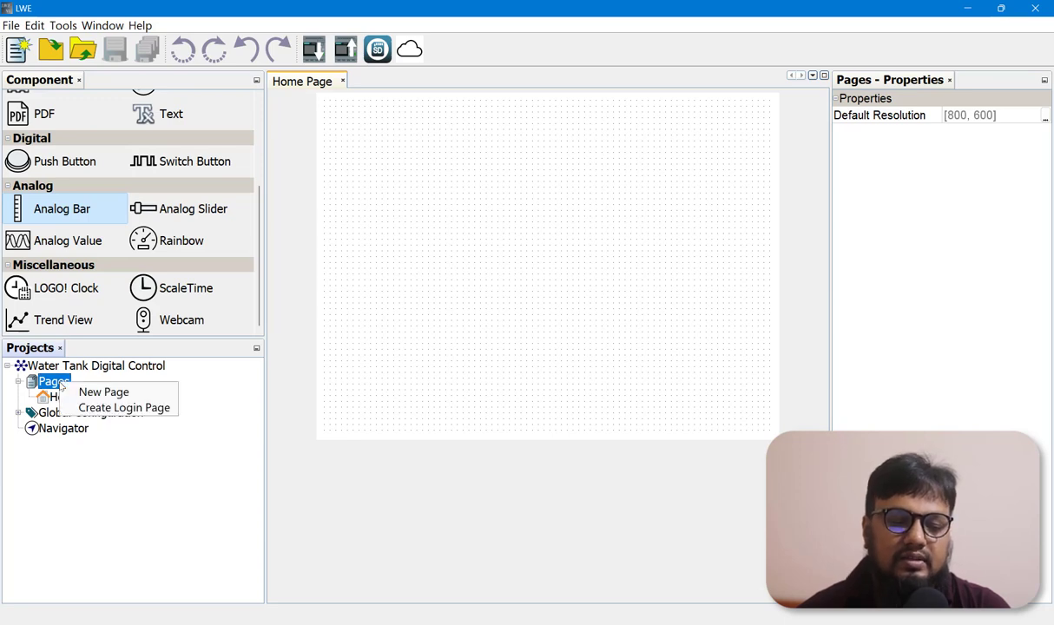
pyautogui.click(119, 408)
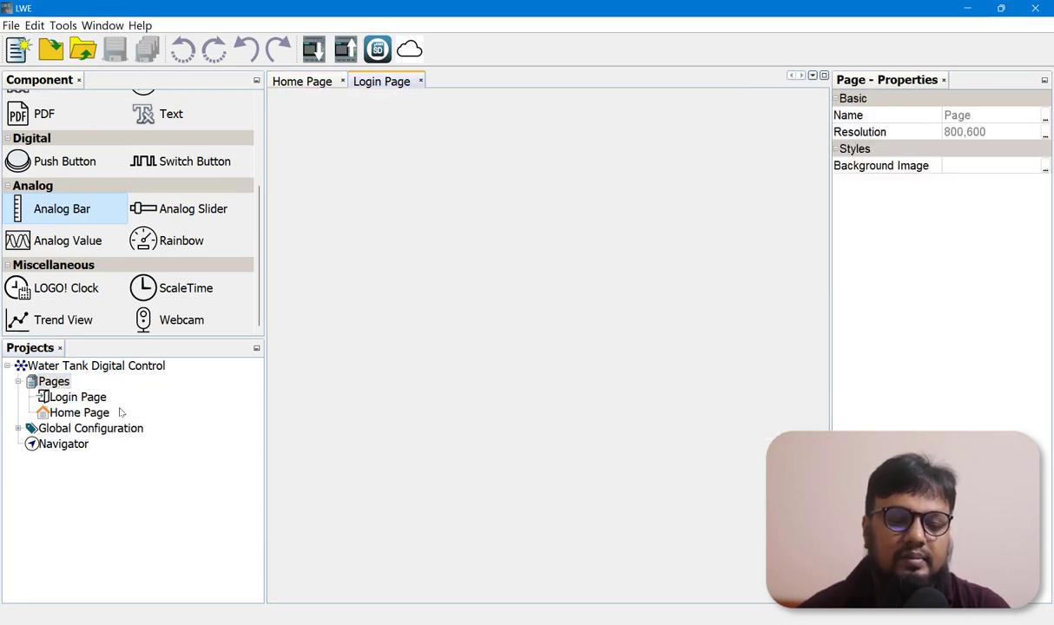
pyautogui.click(77, 398)
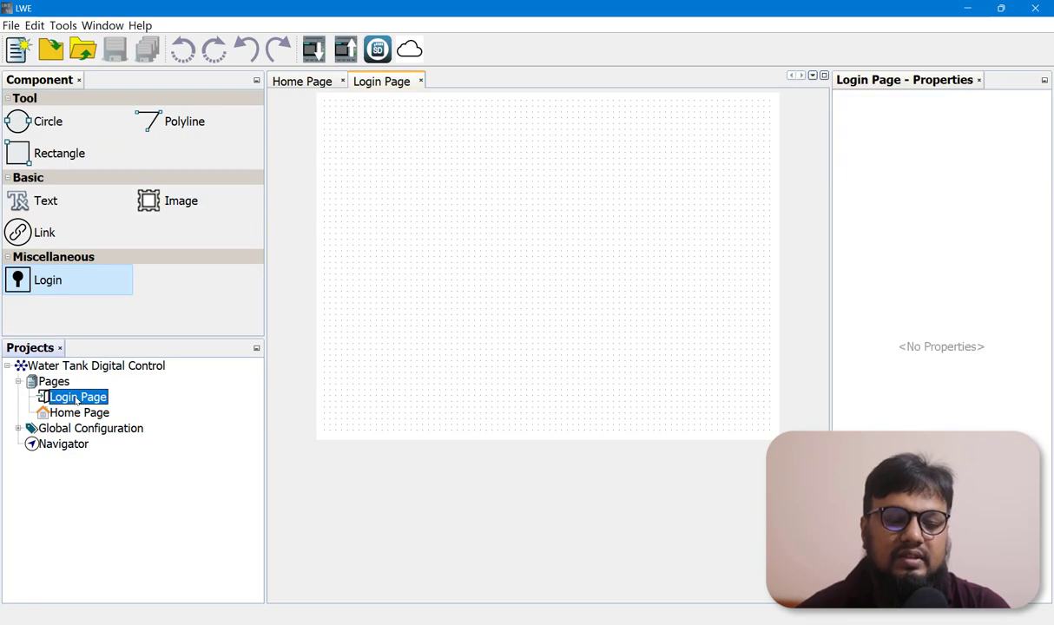
# Step: Place a Login component about 410 by 220 pixels in size on the login page, at about 218,105
pyautogui.moveTo(65, 282); pyautogui.dragTo(545, 236)
pyautogui.moveTo(594, 295); pyautogui.dragTo(500, 224)
pyautogui.click(510, 298)
pyautogui.click(524, 198)
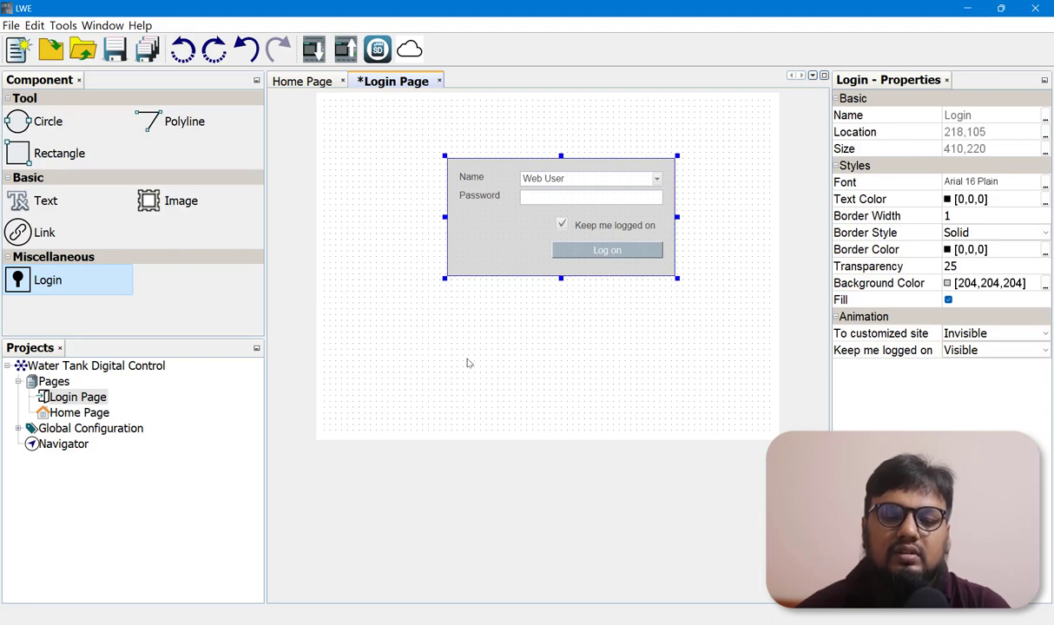
pyautogui.click(448, 343)
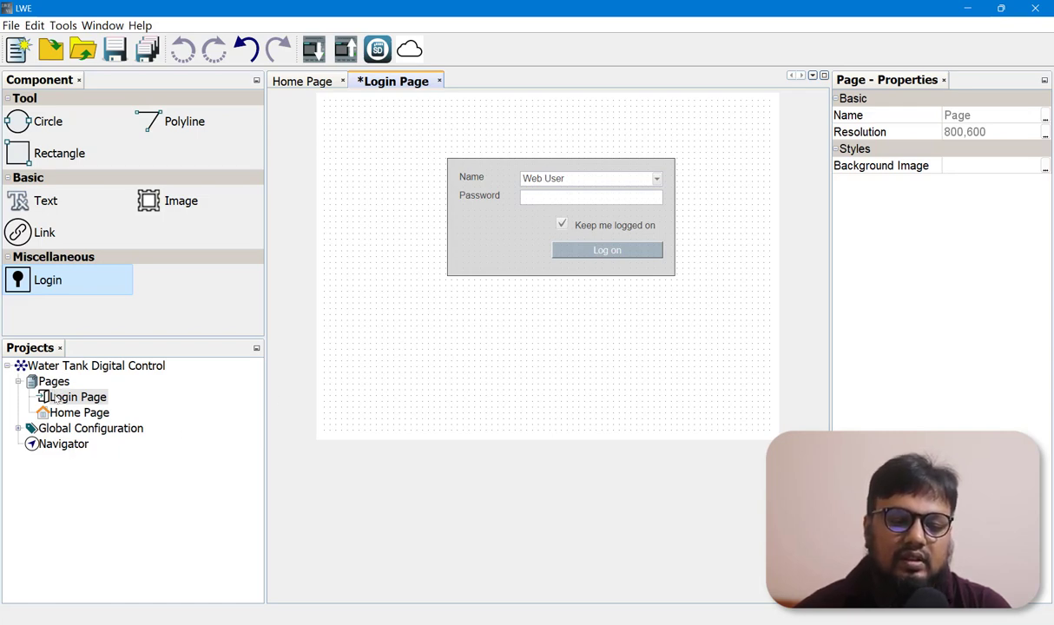
# Step: Place a text box about 592 by 57 pixels in size near the upper edge of the Home Page, at about 127,24
pyautogui.click(59, 415)
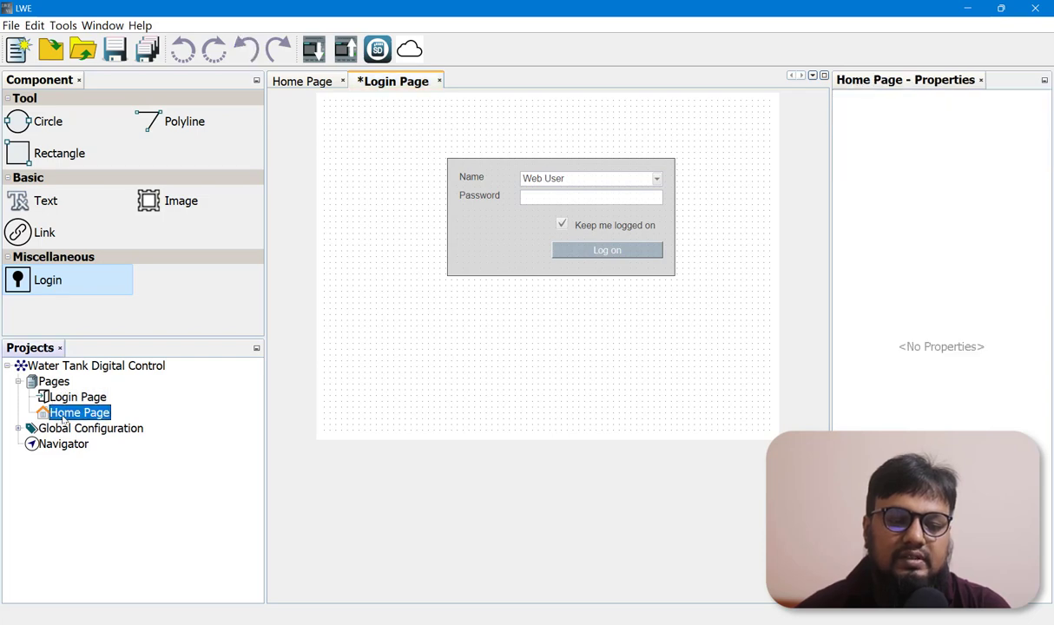
pyautogui.click(311, 84)
pyautogui.click(393, 84)
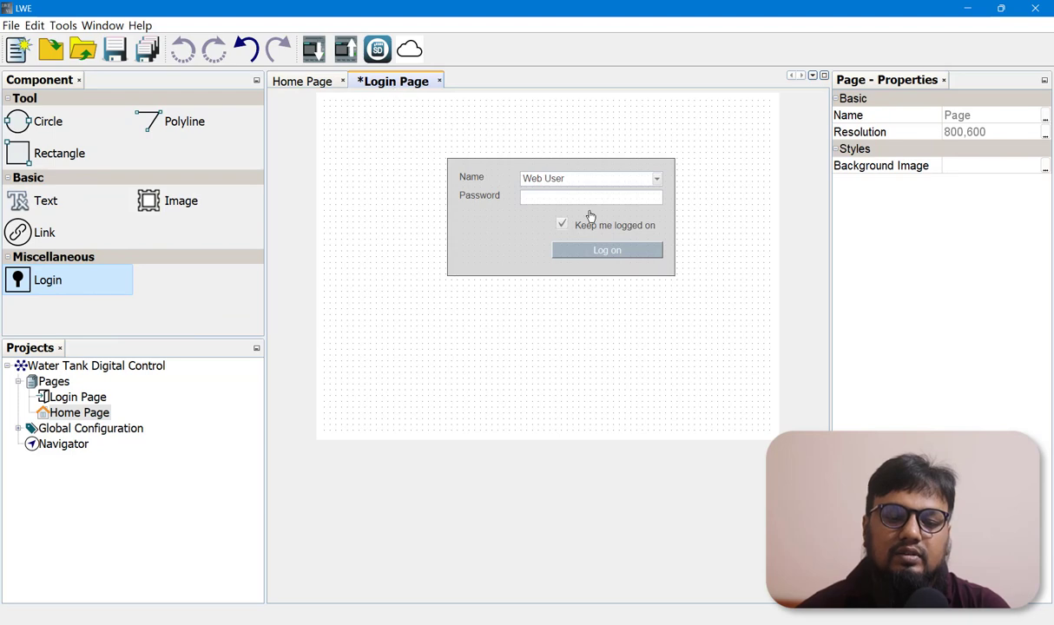
pyautogui.click(312, 84)
pyautogui.click(531, 400)
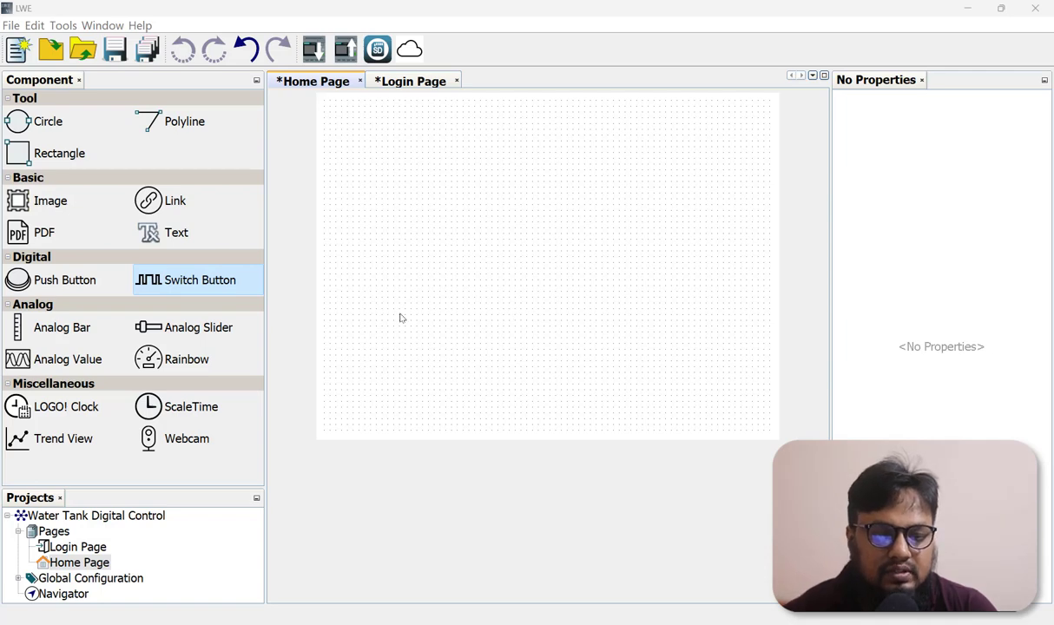
pyautogui.moveTo(155, 223); pyautogui.dragTo(729, 137)
pyautogui.moveTo(614, 142); pyautogui.dragTo(612, 123)
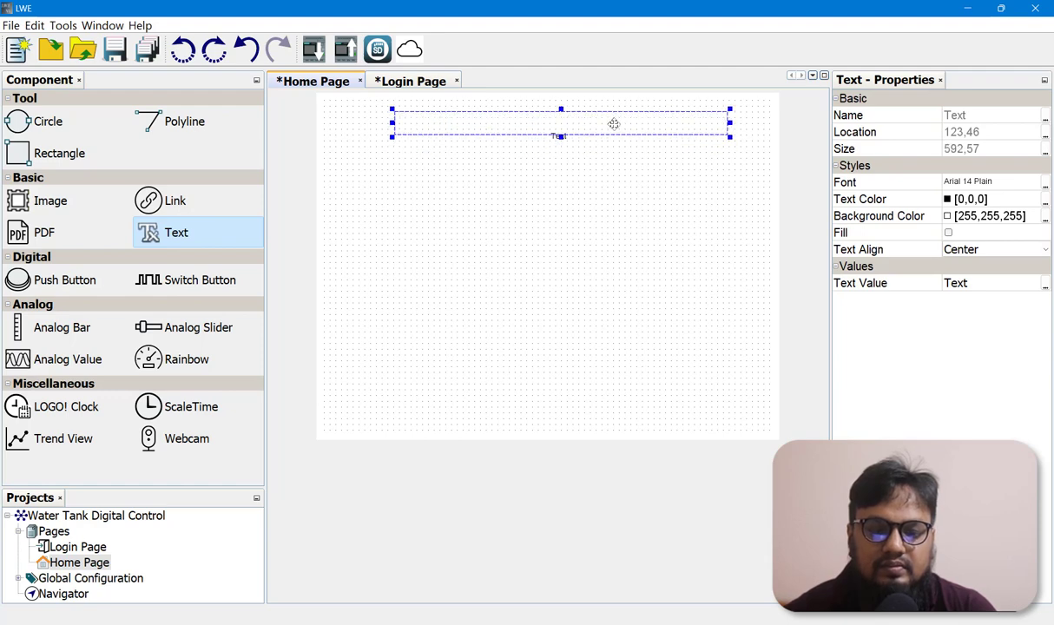
# Step: Change the Home Page text box's content to "Digital Water Tank Control from Web Server"
pyautogui.doubleClick(558, 125)
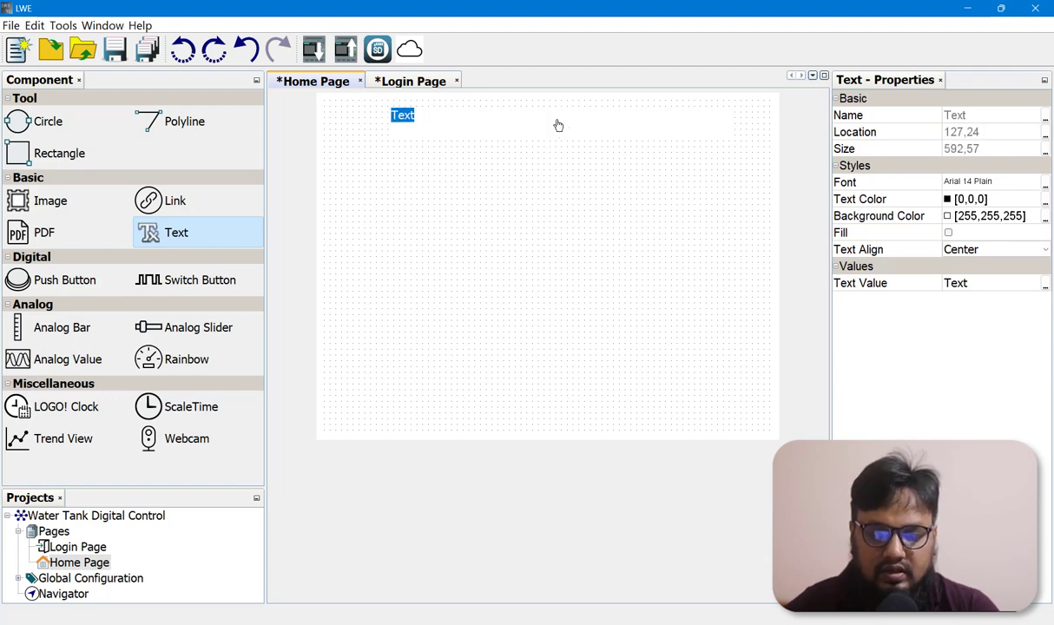
pyautogui.write('Digi')
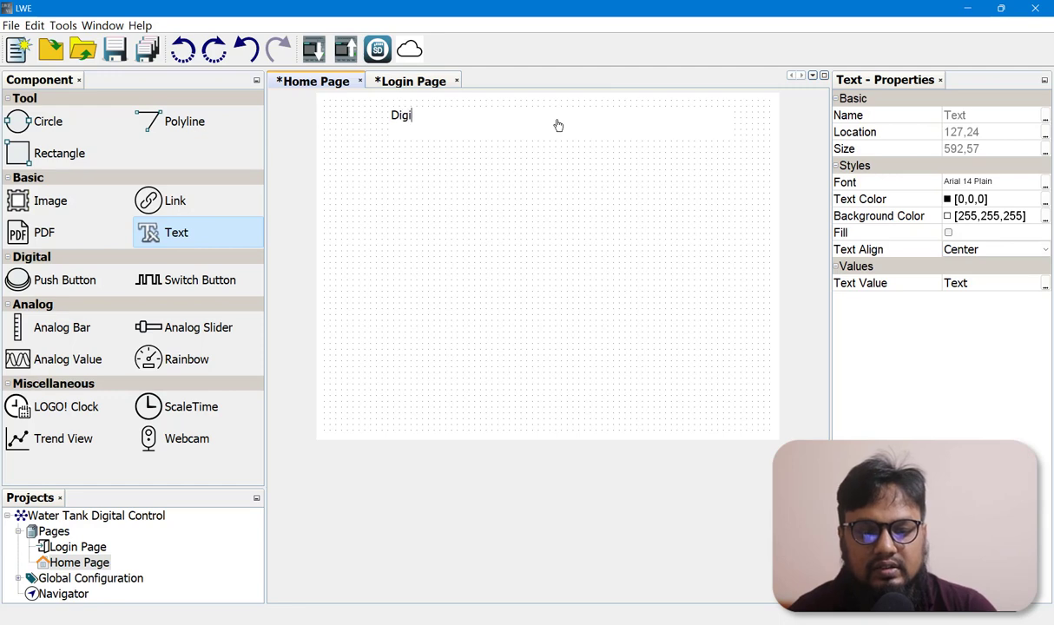
pyautogui.write('tal Water Ta')
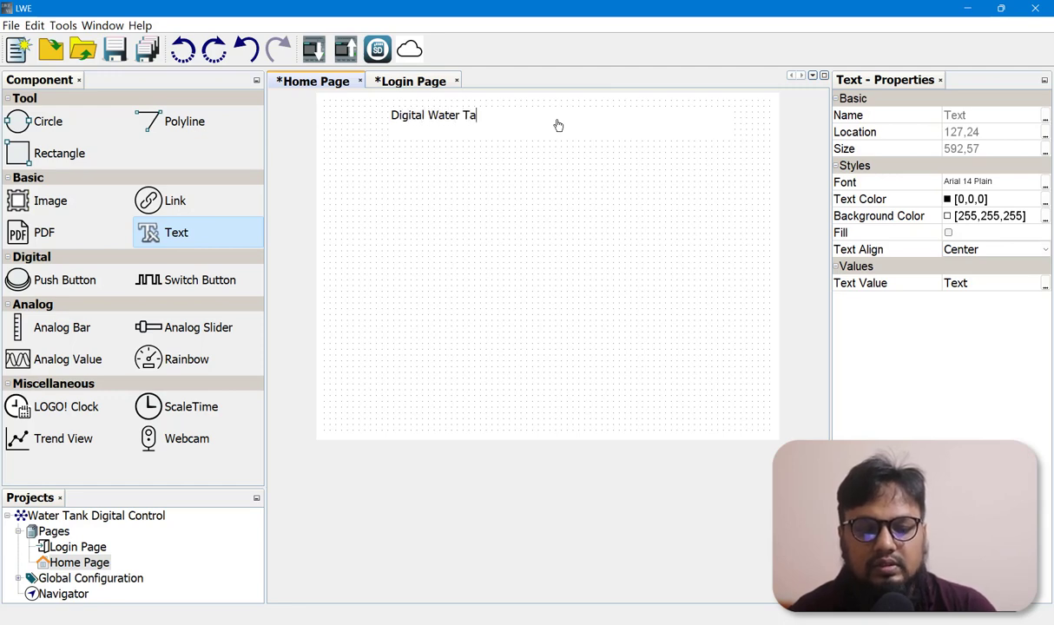
pyautogui.write('nk Control fr')
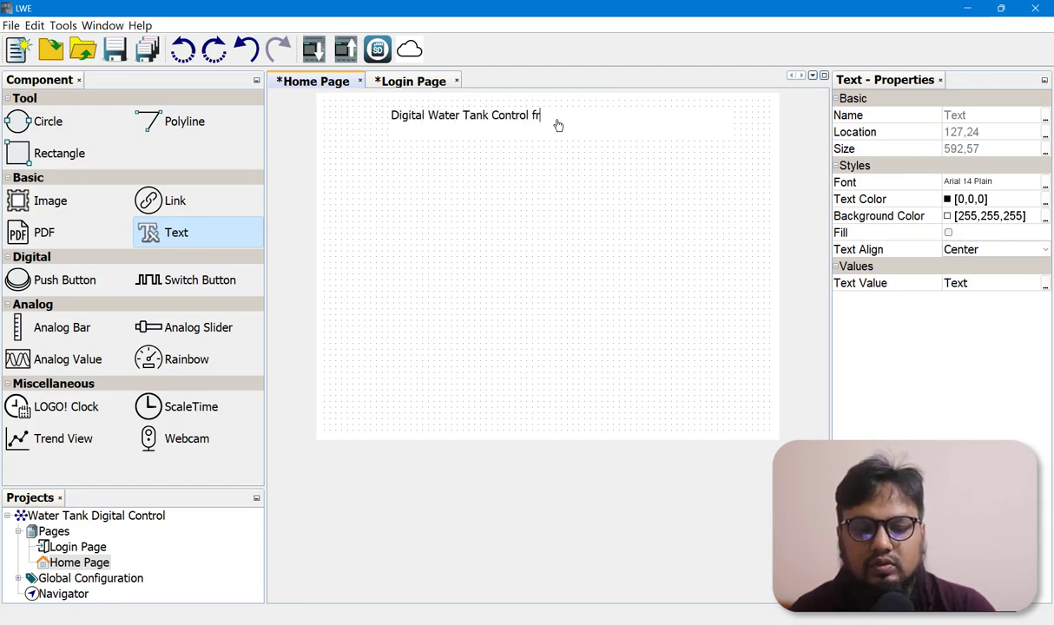
pyautogui.write('om Web ')
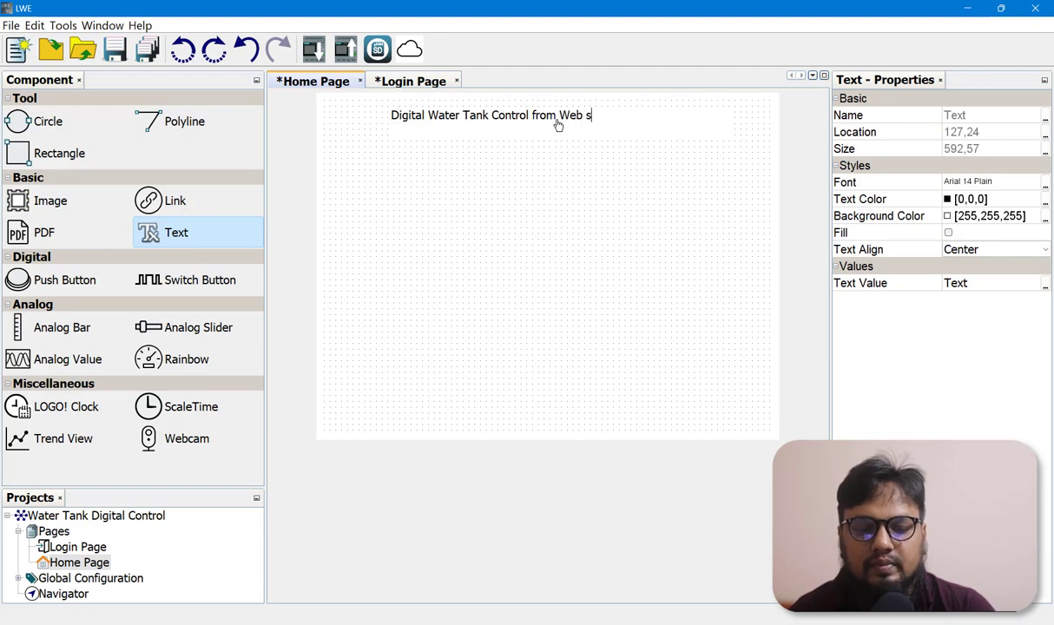
pyautogui.write('s')
pyautogui.press('BackSpace')
pyautogui.write('S')
pyautogui.write('erver')
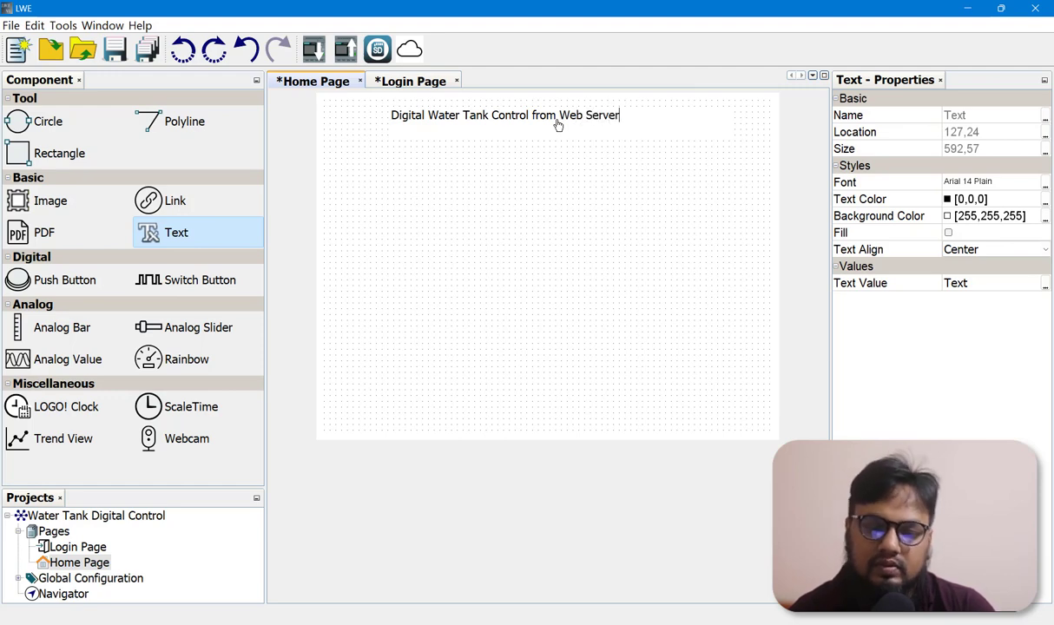
pyautogui.click(539, 184)
pyautogui.click(544, 127)
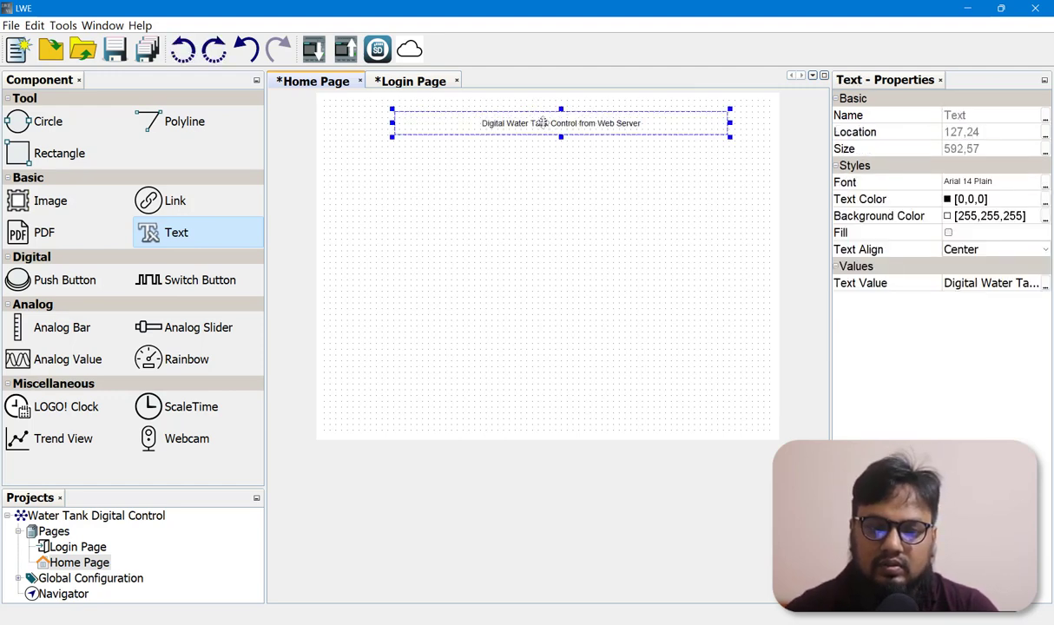
# Step: Set the Home Page title text's font size to 24 and increase its height to about 91 pixels
pyautogui.click(969, 182)
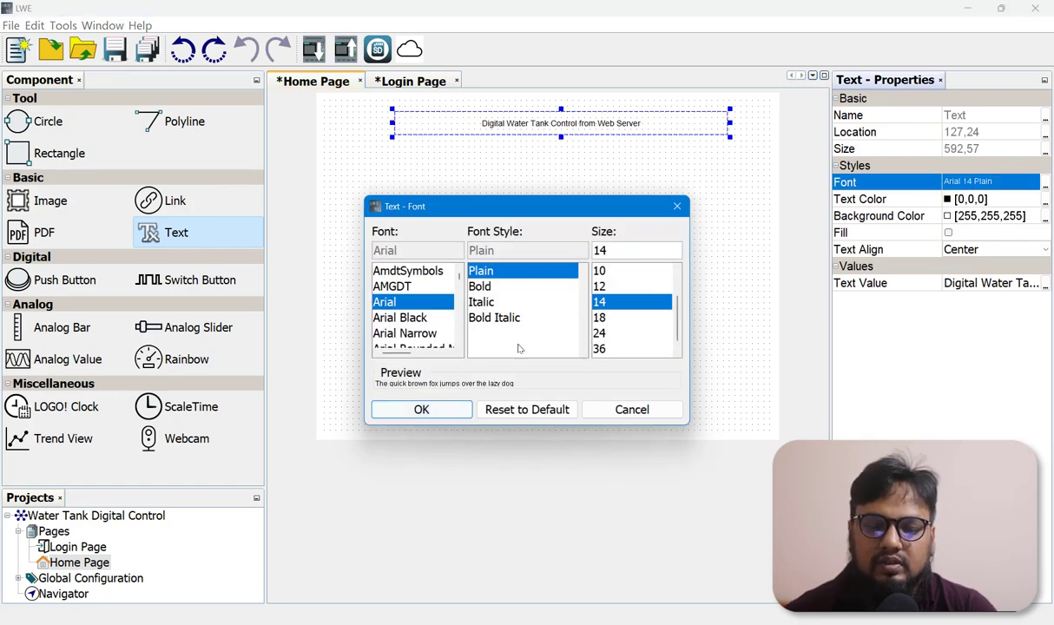
pyautogui.click(599, 333)
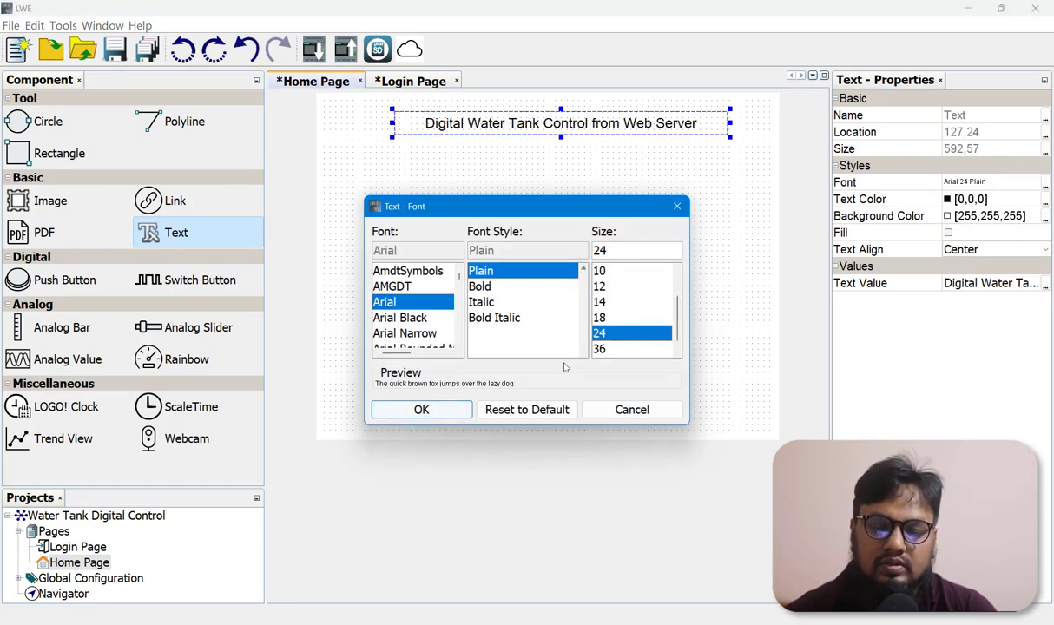
pyautogui.click(421, 409)
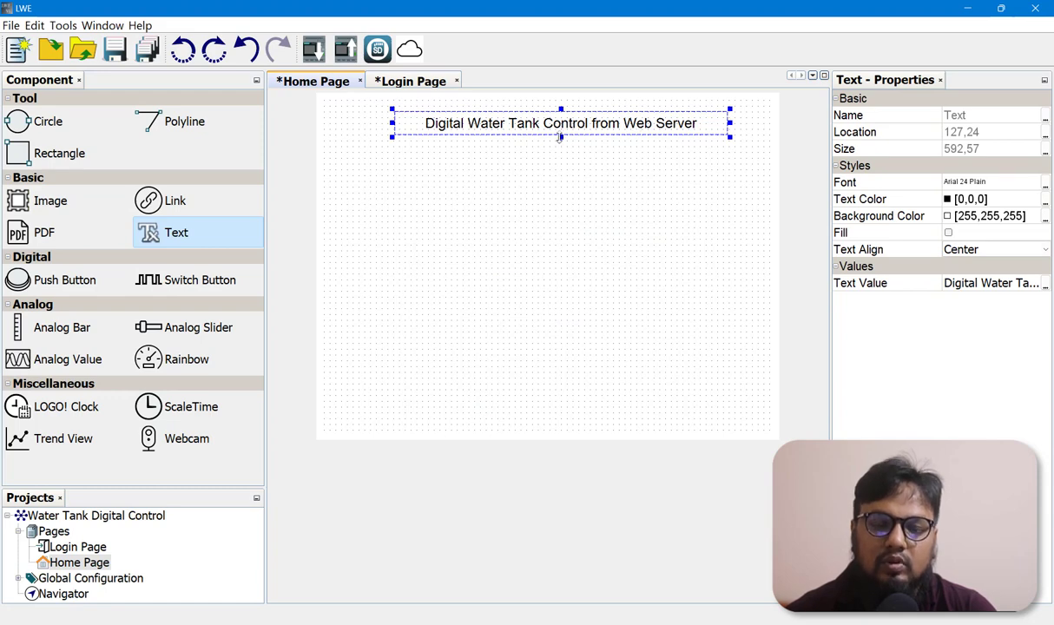
pyautogui.moveTo(560, 137); pyautogui.dragTo(560, 157)
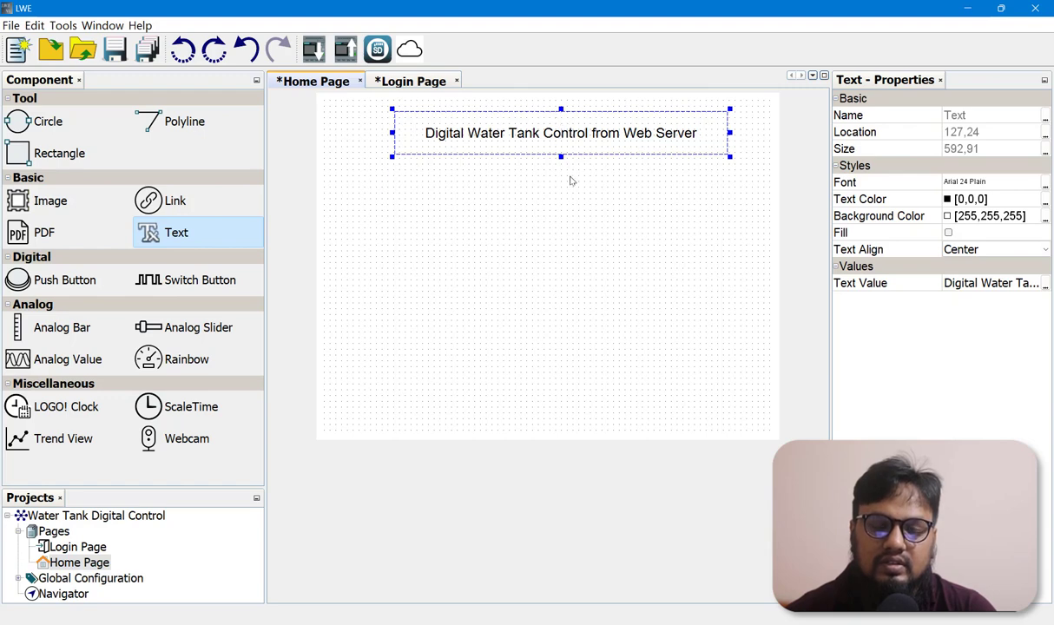
pyautogui.click(540, 168)
pyautogui.click(547, 147)
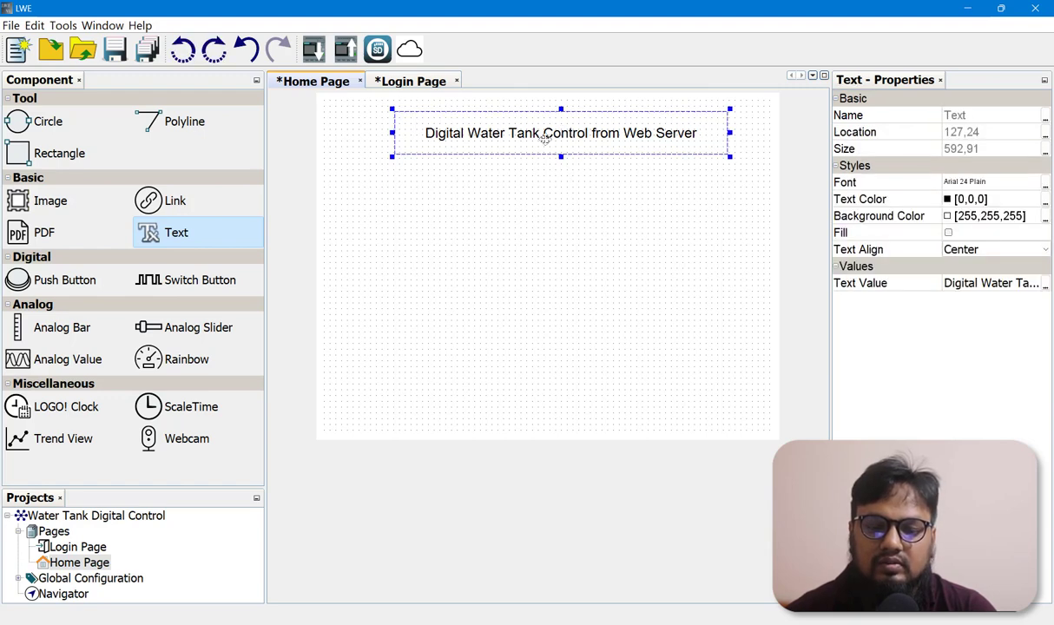
pyautogui.click(1046, 200)
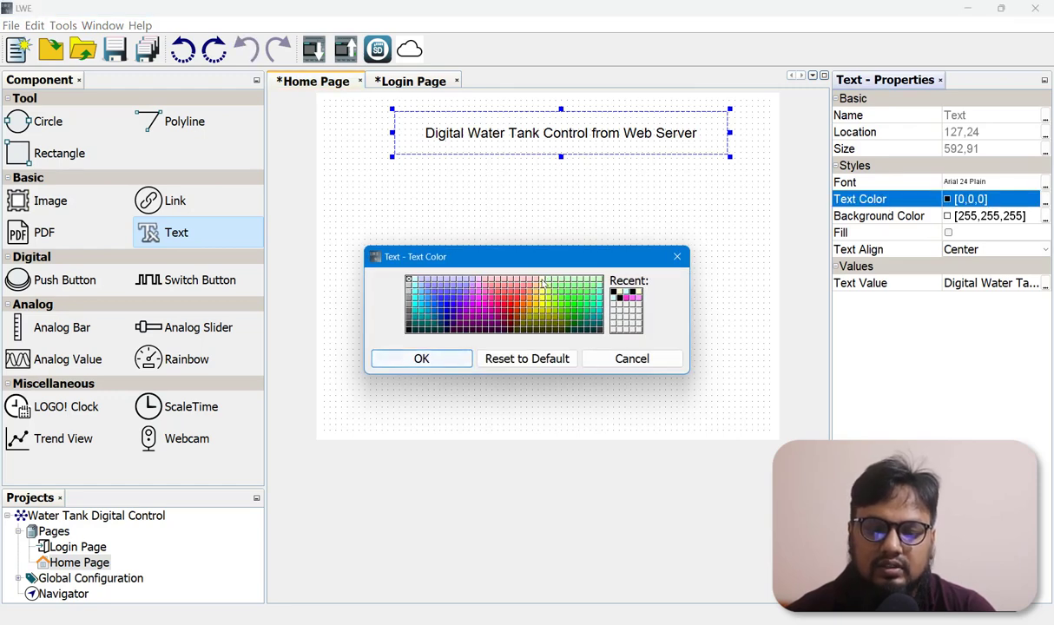
pyautogui.click(542, 282)
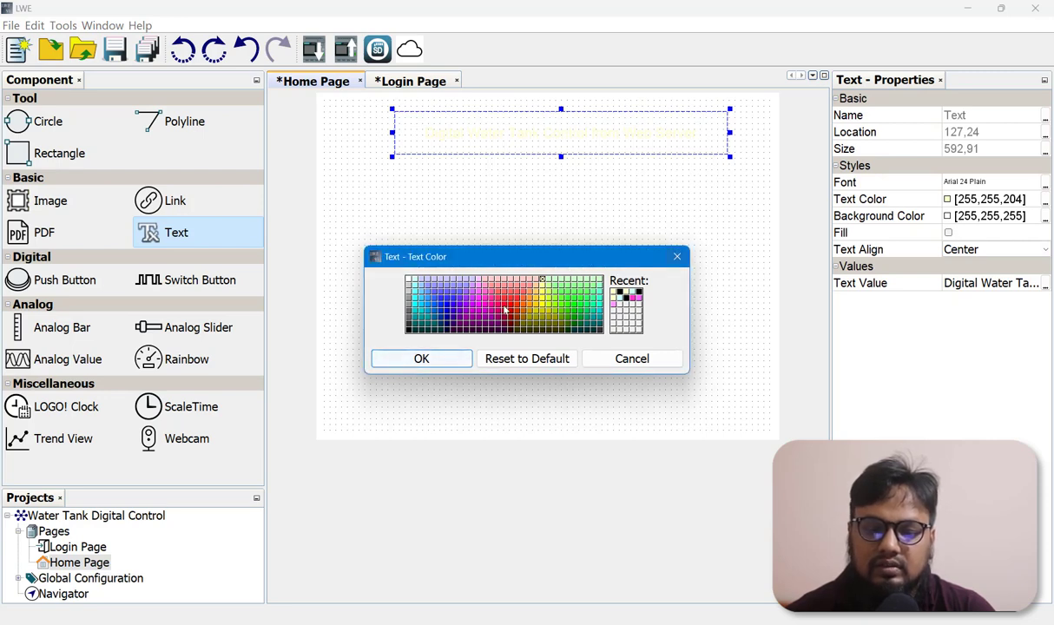
pyautogui.click(677, 256)
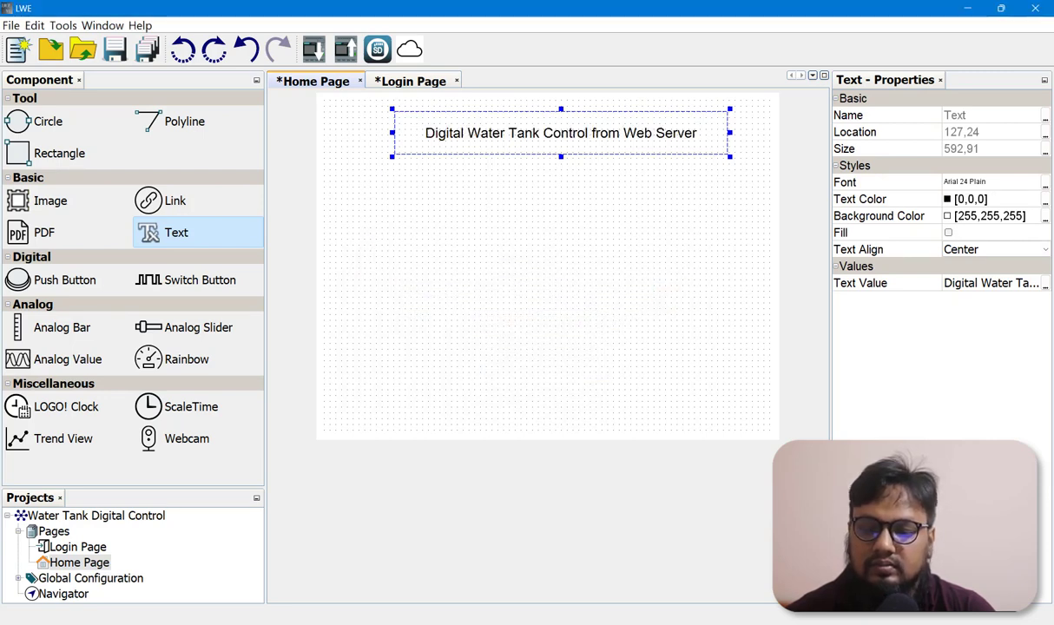
# Step: Set the title text's colour to pale yellow (255,255,204)
pyautogui.click(990, 199)
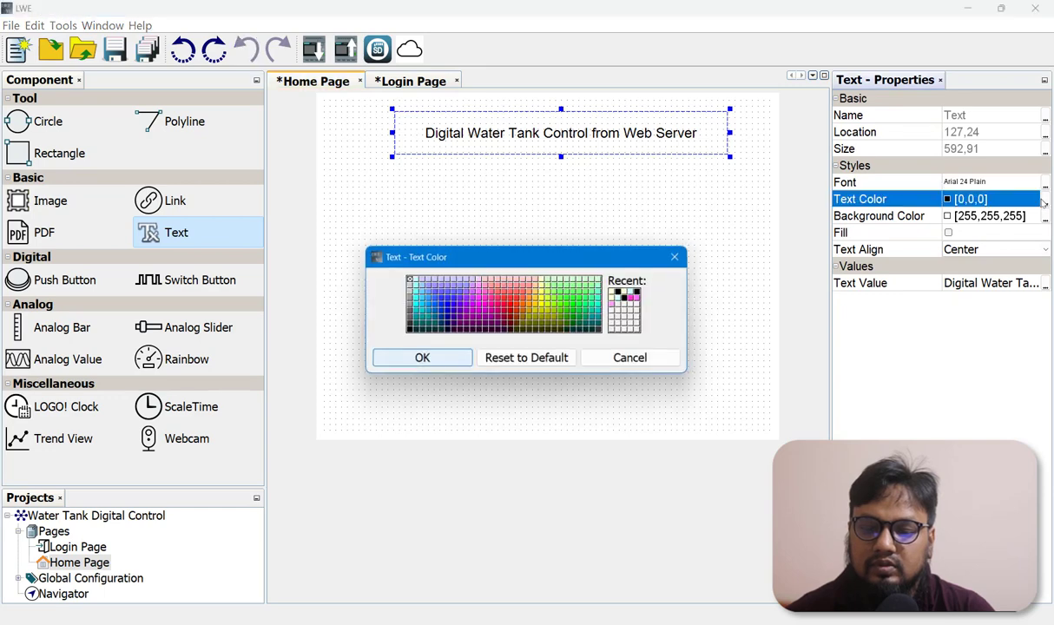
pyautogui.click(545, 281)
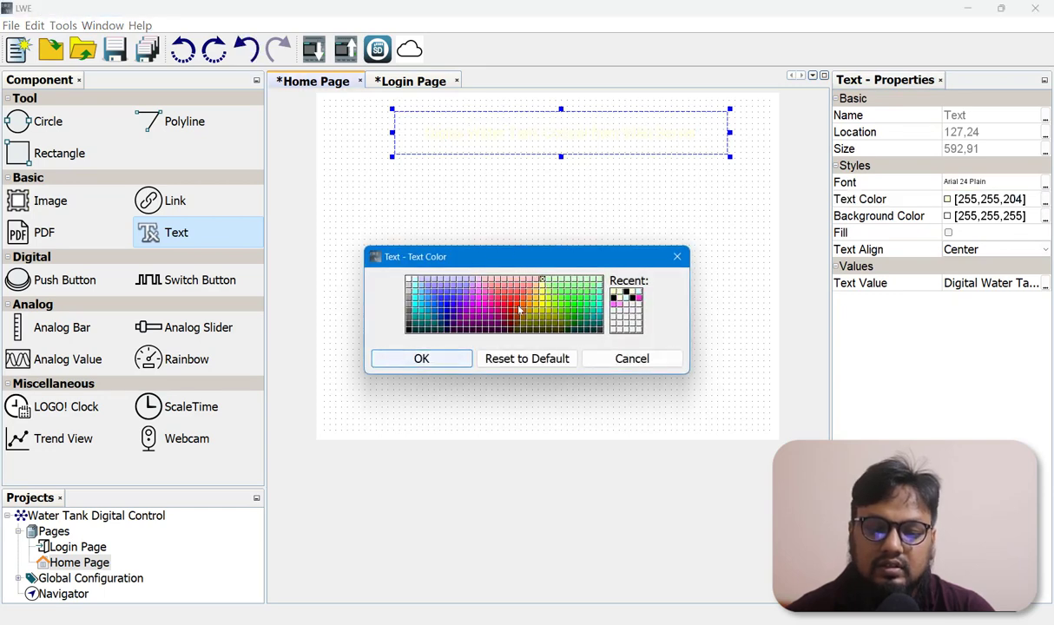
pyautogui.click(421, 359)
# Step: Give the title text box a black background (0,0,0) and enable its fill
pyautogui.click(1045, 216)
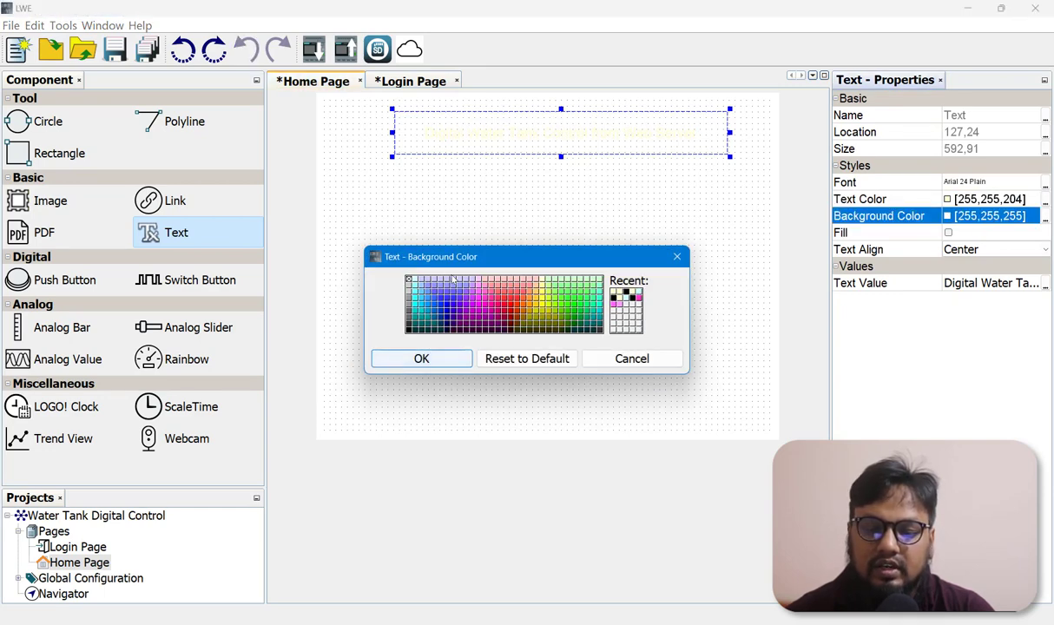
pyautogui.click(409, 330)
pyautogui.click(423, 358)
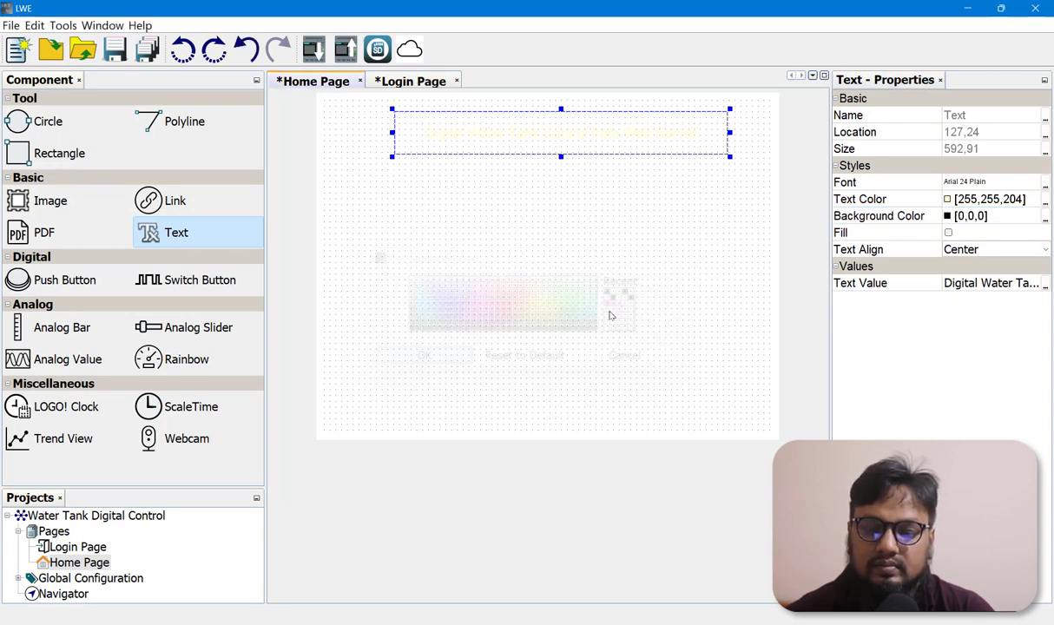
pyautogui.click(948, 233)
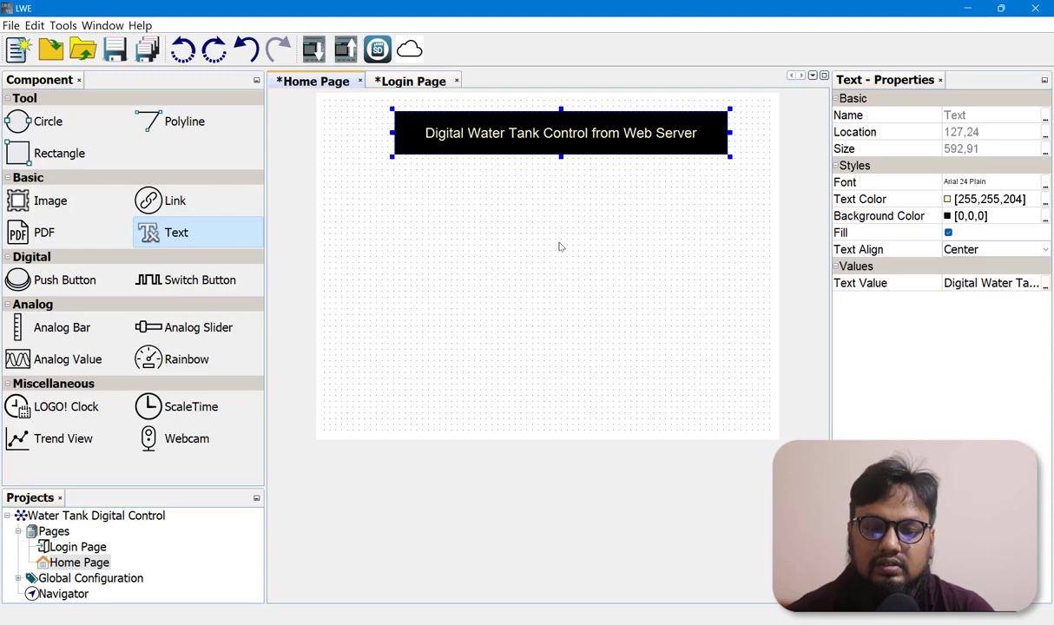
# Step: Move the title text box to the right on the Home Page, to about 157,24
pyautogui.click(562, 231)
pyautogui.click(558, 144)
pyautogui.click(553, 219)
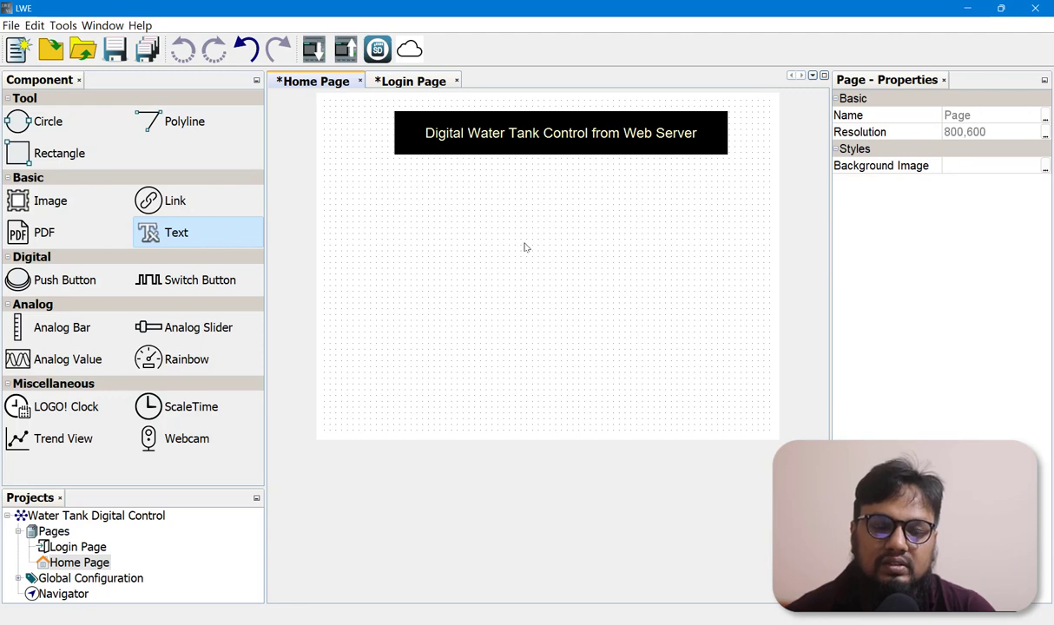
pyautogui.moveTo(417, 143); pyautogui.dragTo(438, 139)
pyautogui.click(438, 205)
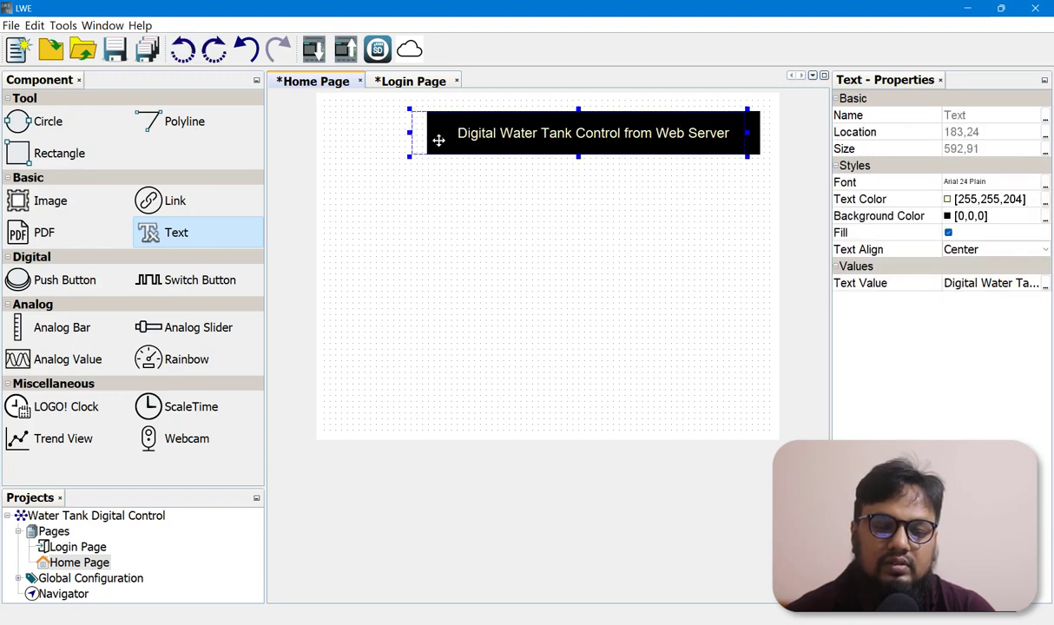
# Step: Place a 100 by 100 pixel Image component beside the title on the Home Page, at about 39,19
pyautogui.click(39, 200)
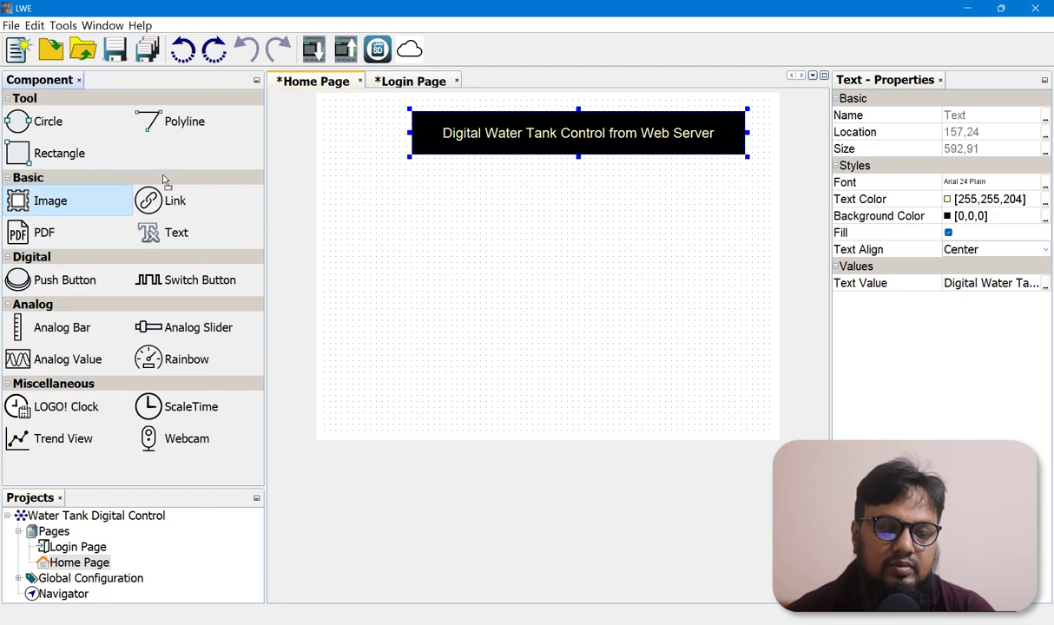
pyautogui.click(358, 134)
pyautogui.moveTo(395, 162); pyautogui.dragTo(379, 136)
pyautogui.click(428, 179)
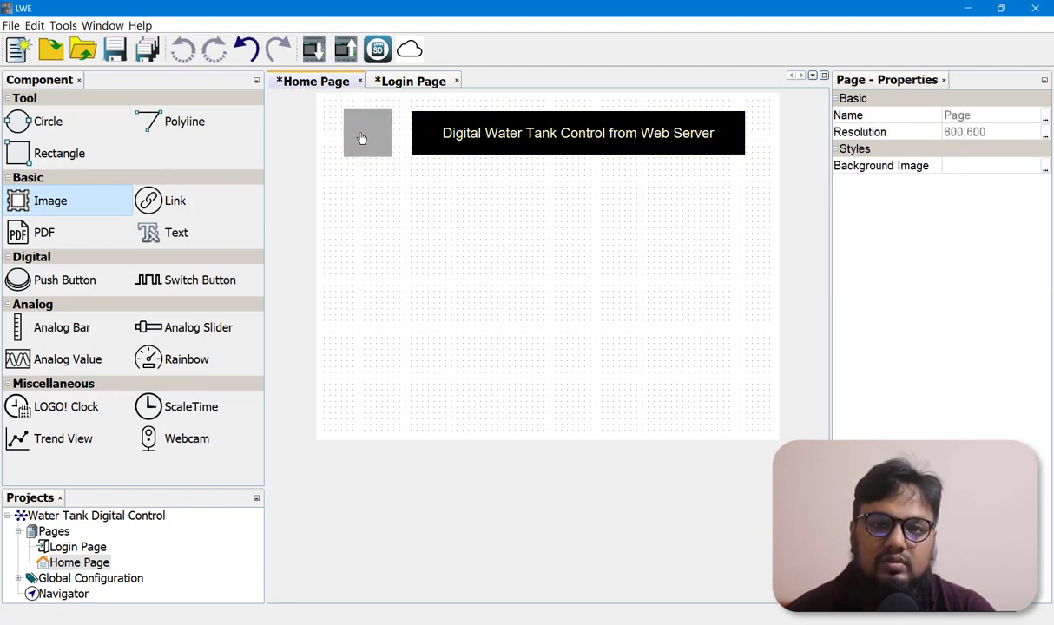
pyautogui.click(362, 139)
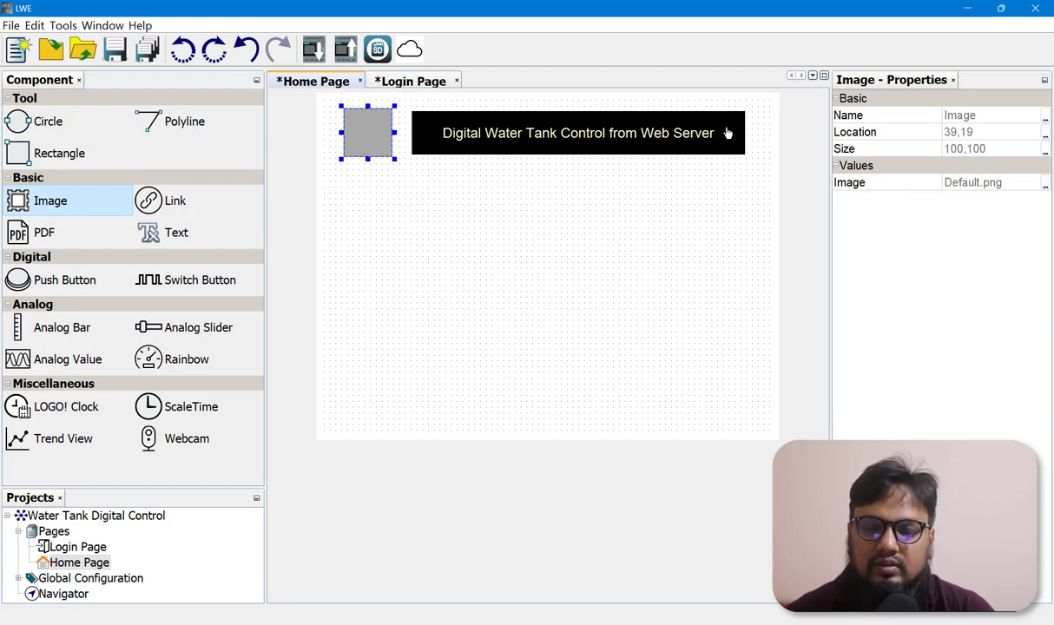
pyautogui.click(1047, 184)
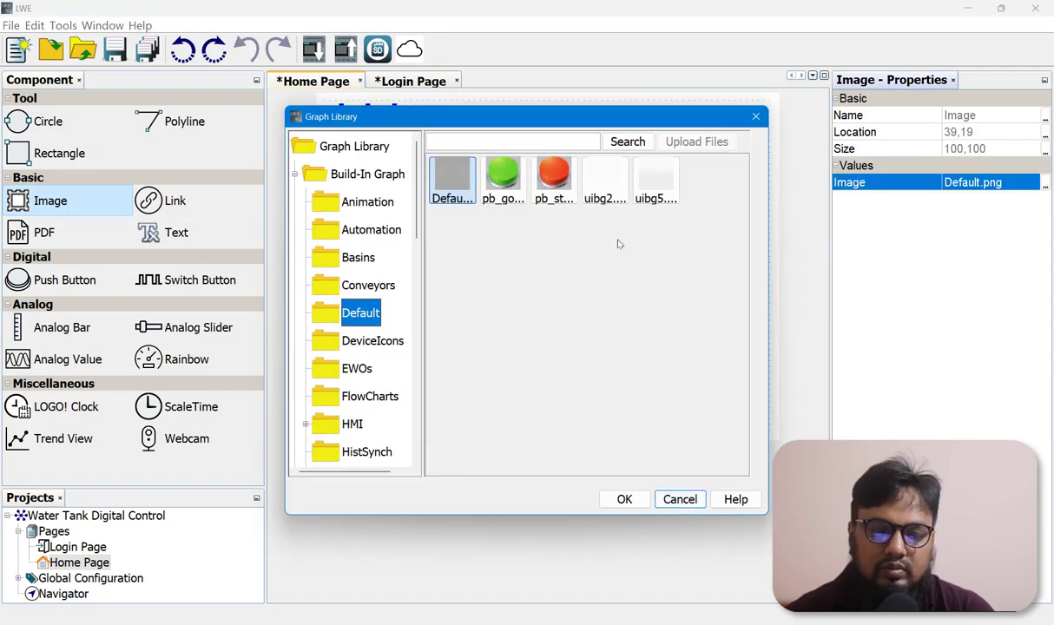
pyautogui.click(754, 116)
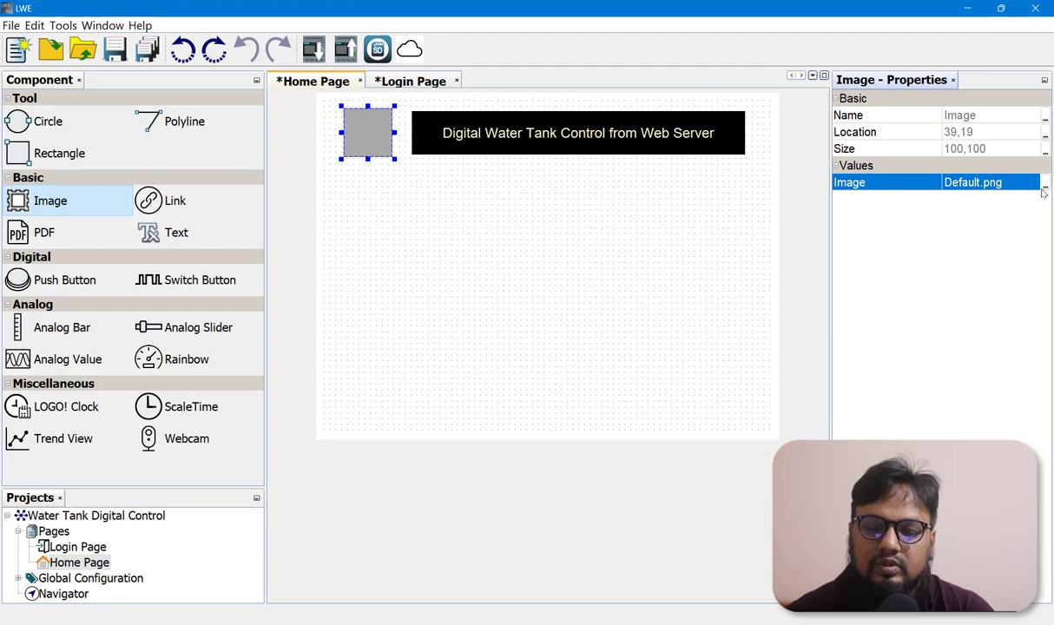
pyautogui.click(1046, 184)
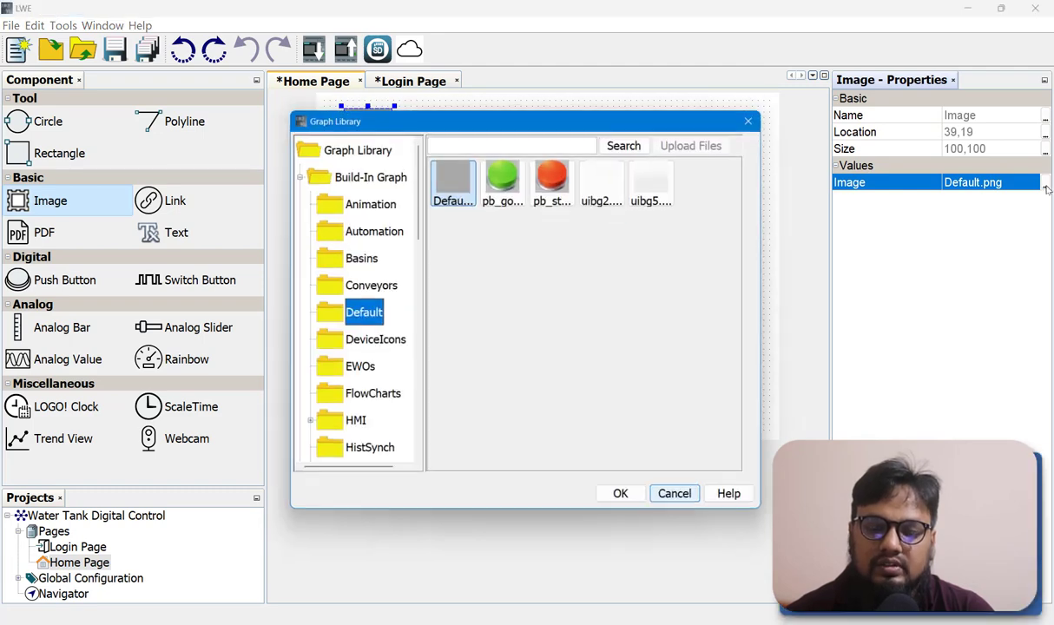
pyautogui.click(755, 116)
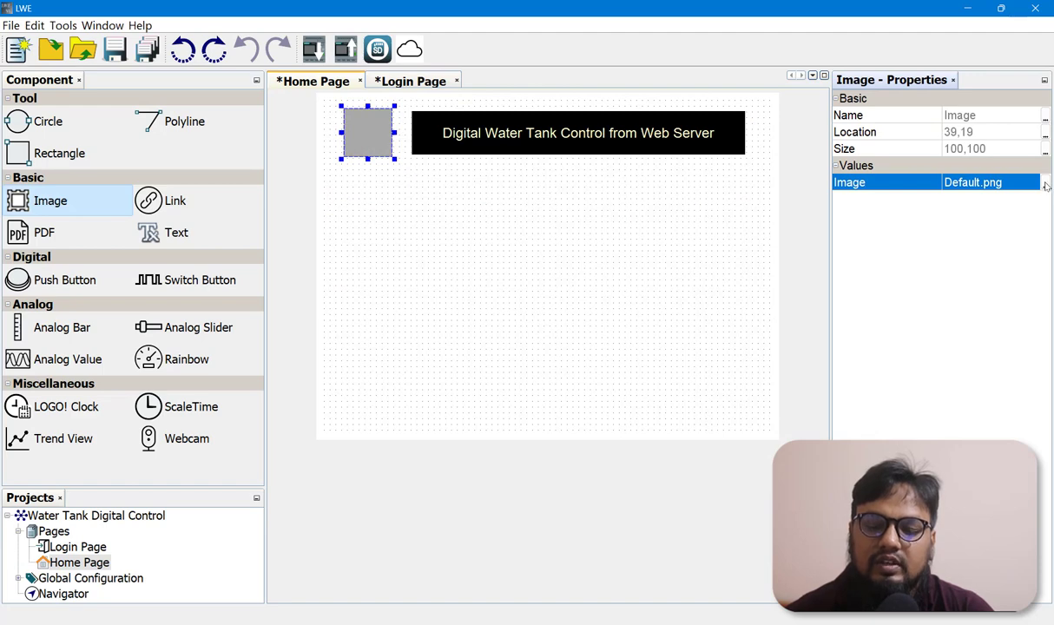
# Step: Set the Image component's picture to the transparent blue globe from the Graph Library's Animation folder
pyautogui.click(1046, 184)
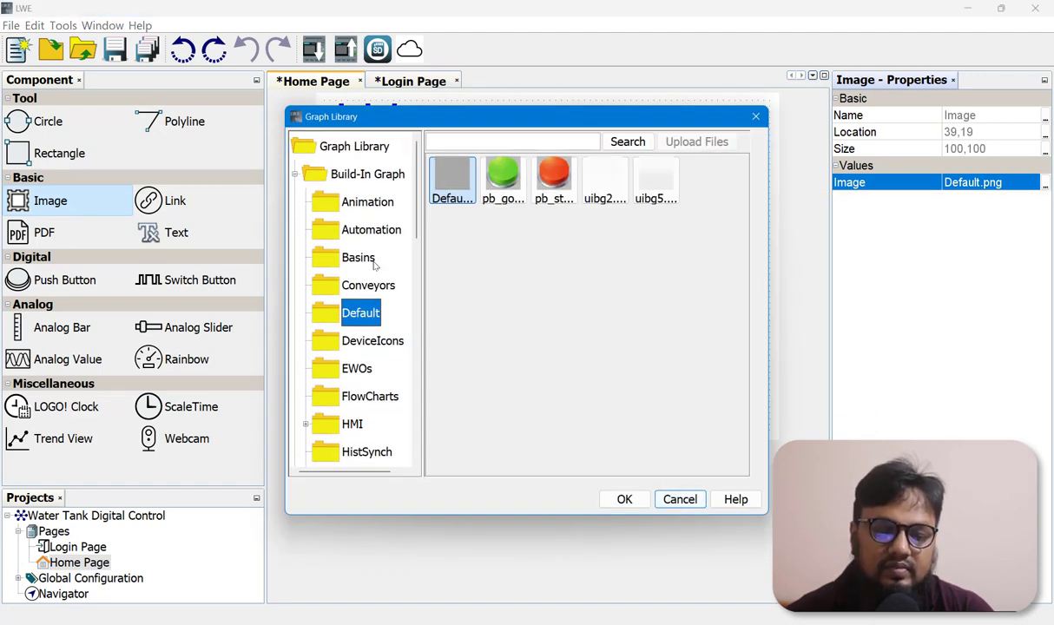
pyautogui.scroll(-3, 376, 268)
pyautogui.scroll(3, 375, 263)
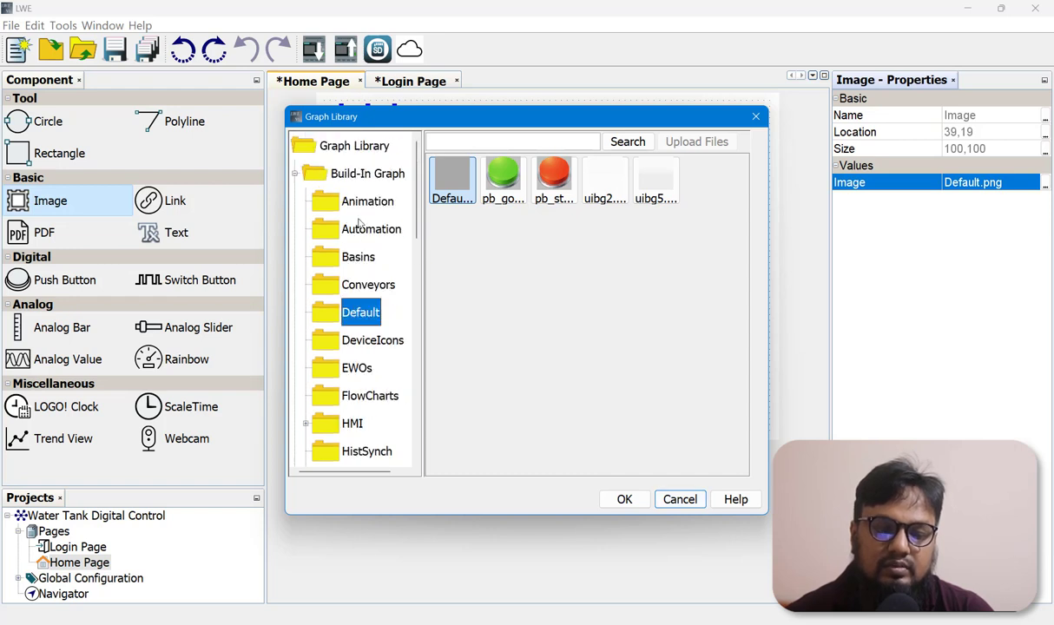
pyautogui.click(347, 200)
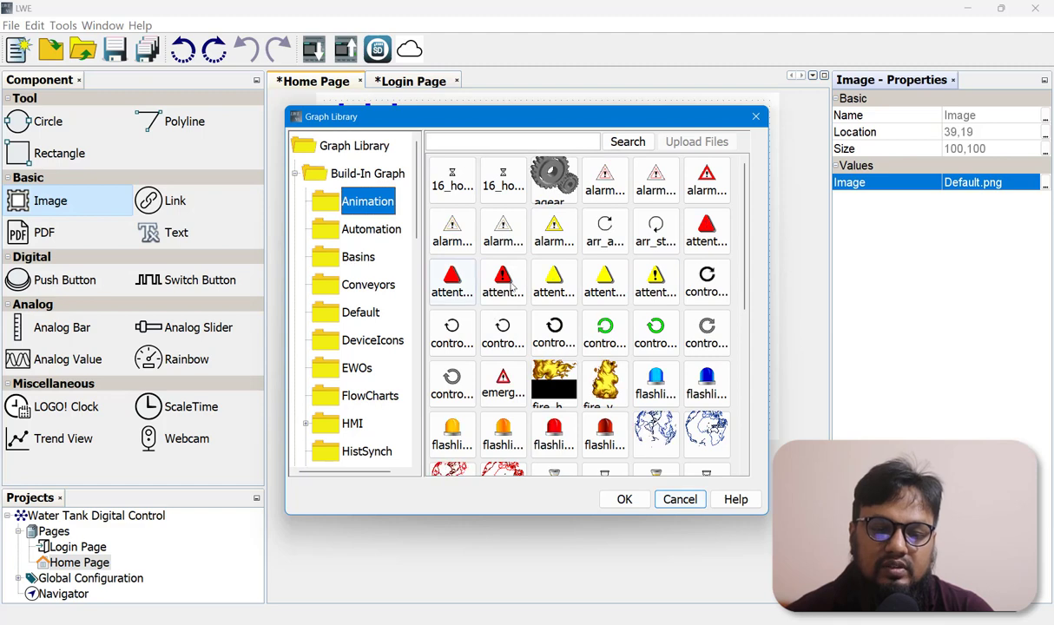
pyautogui.scroll(-2, 713, 363)
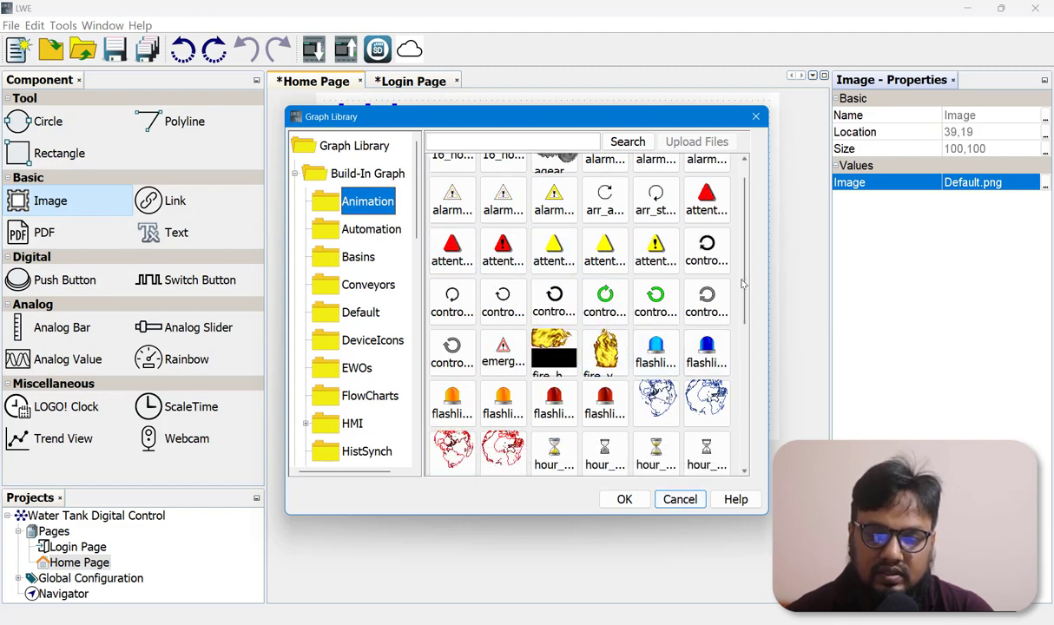
pyautogui.scroll(-3, 725, 357)
pyautogui.scroll(-5, 739, 352)
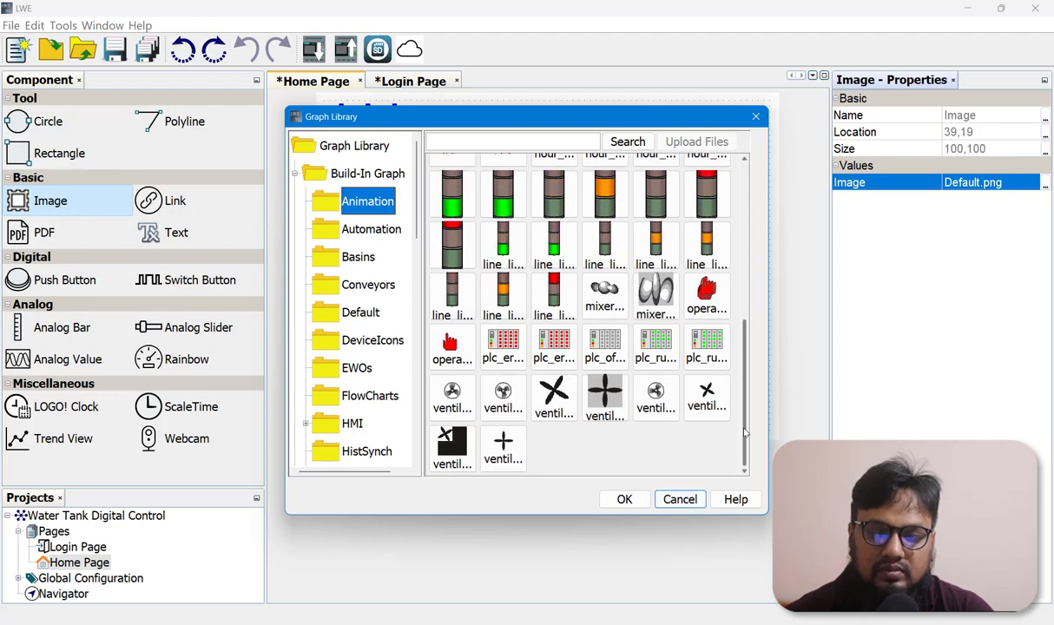
pyautogui.moveTo(745, 432); pyautogui.dragTo(747, 417)
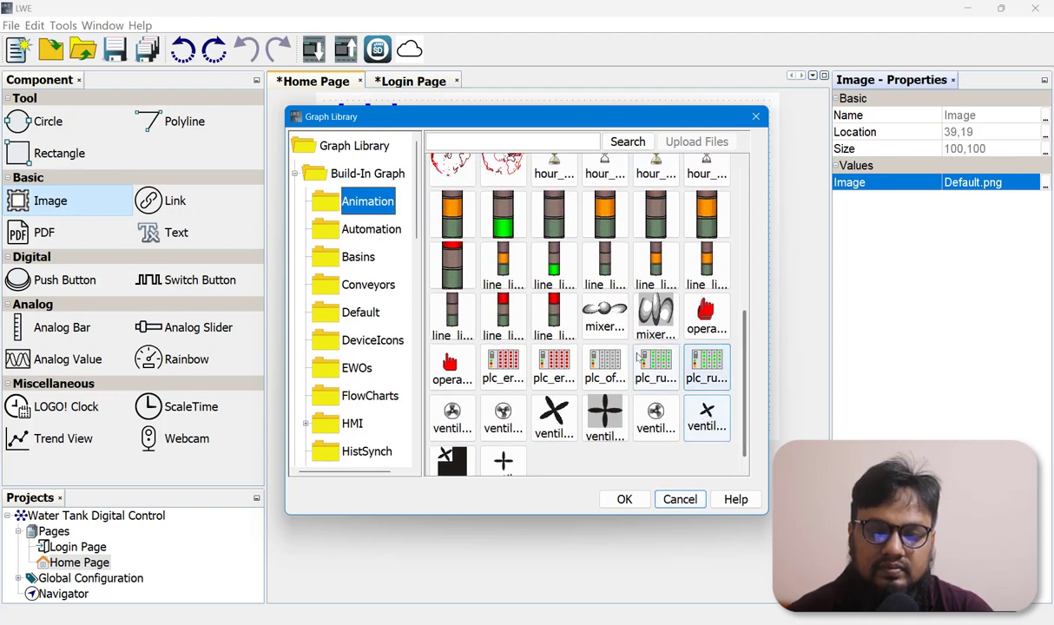
pyautogui.scroll(3, 742, 328)
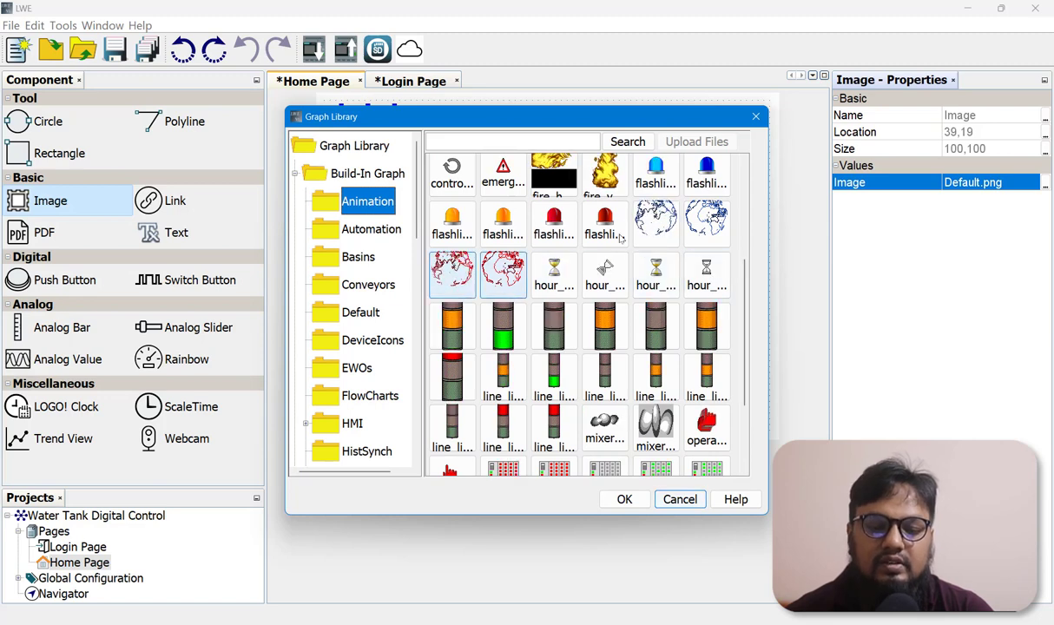
pyautogui.click(656, 222)
pyautogui.click(625, 500)
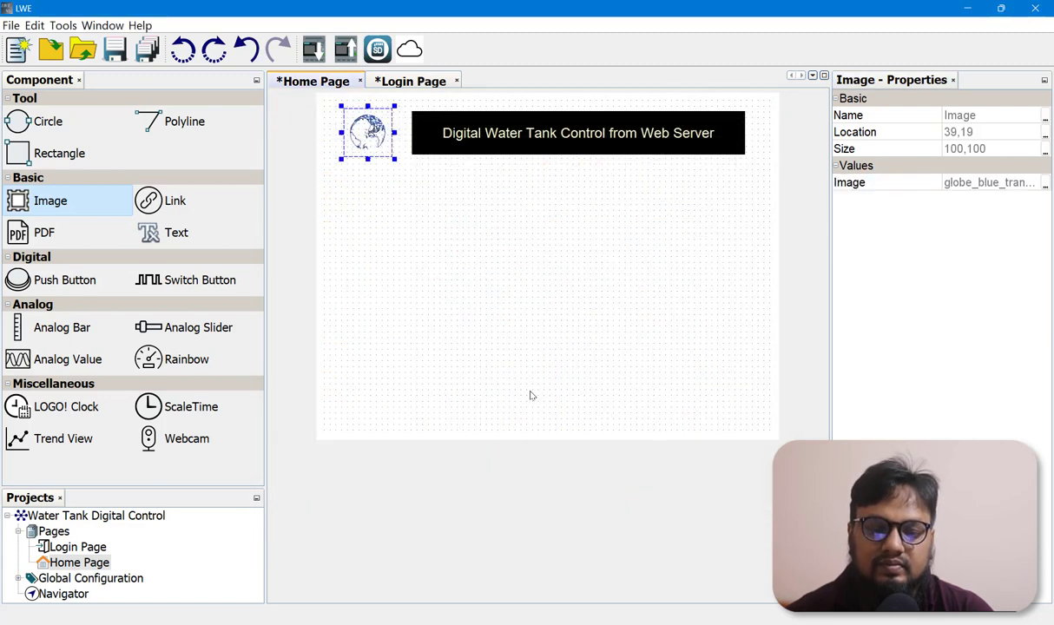
pyautogui.click(463, 278)
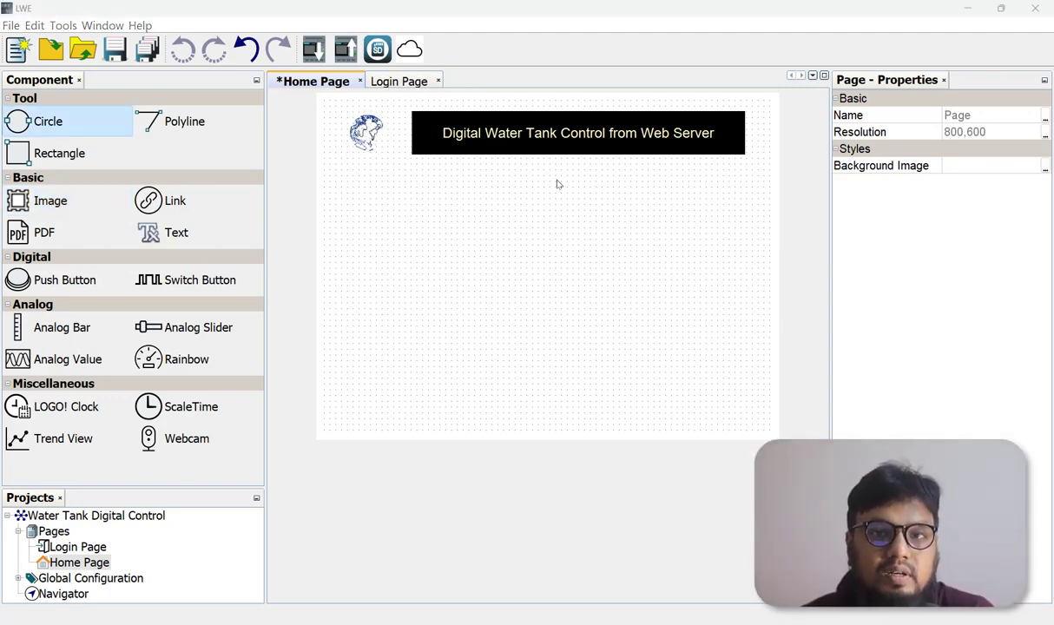
# Step: Place a 100 by 100 pixel Push Button below the globe image at about 93,197 and set its block type to V
pyautogui.click(41, 287)
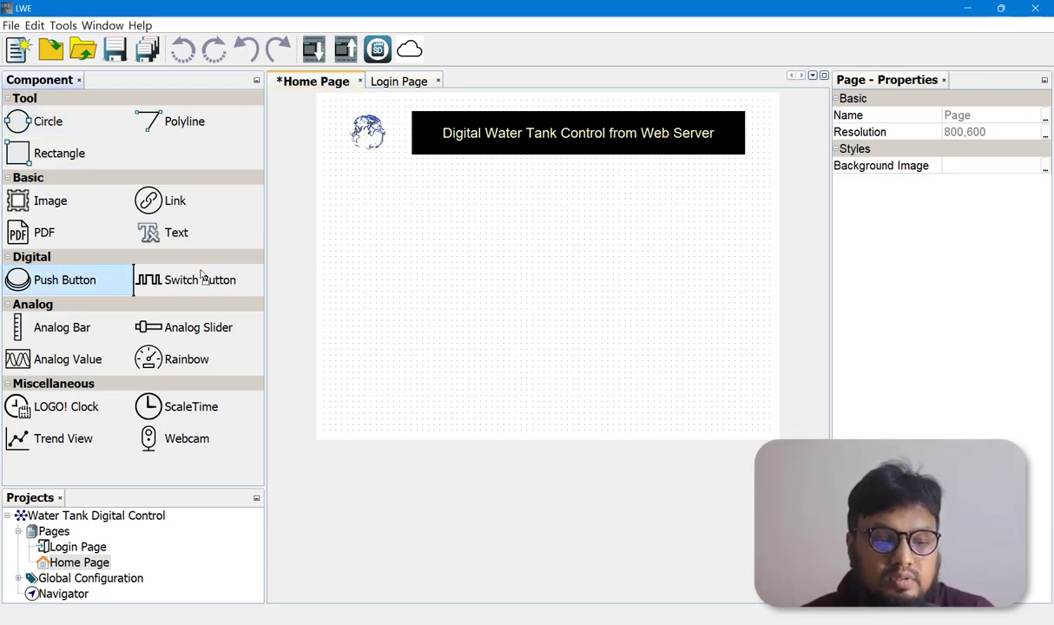
pyautogui.click(411, 237)
pyautogui.moveTo(434, 257); pyautogui.dragTo(393, 234)
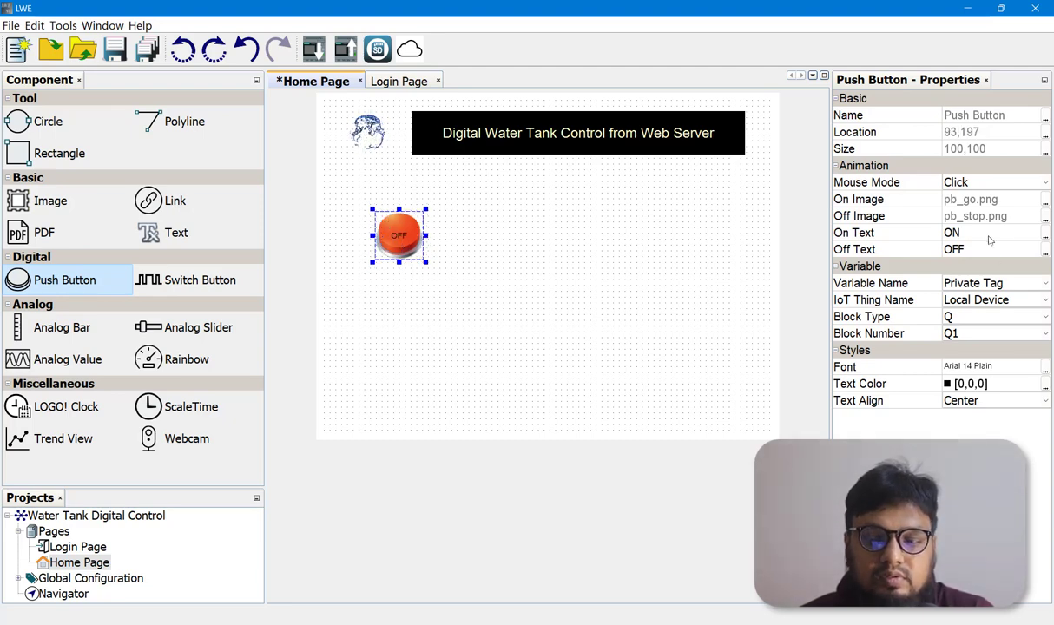
pyautogui.click(966, 318)
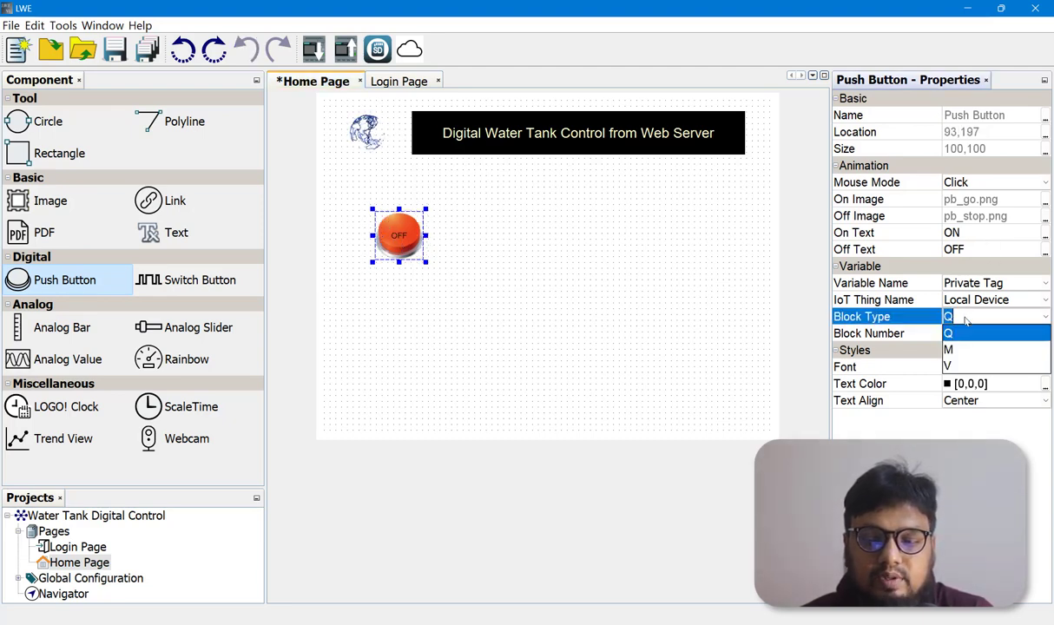
pyautogui.click(962, 366)
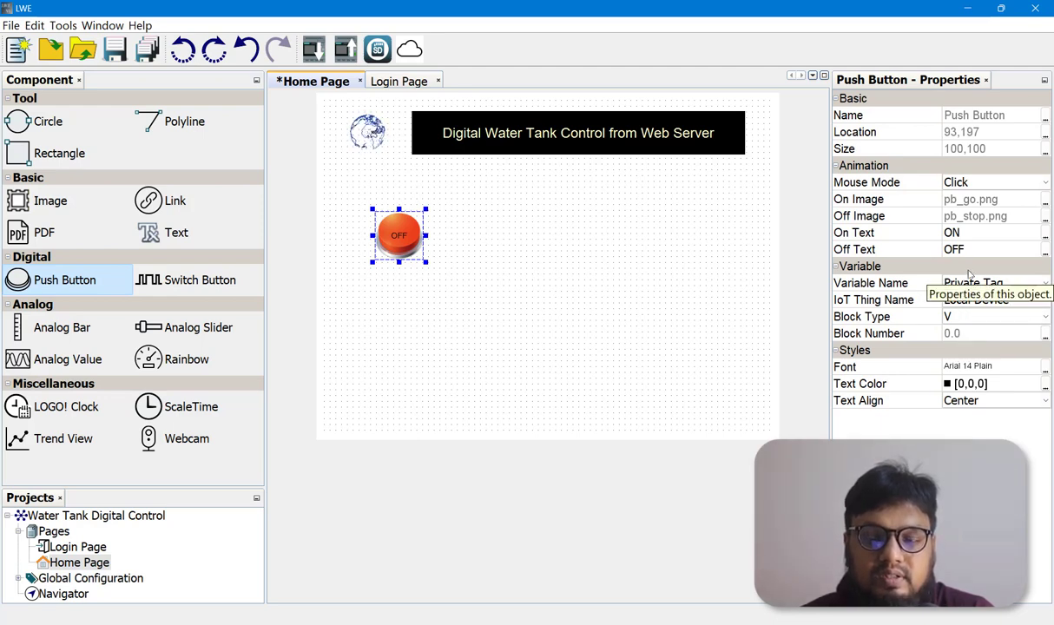
# Step: Clear the On Text and Off Text of the push button on the Home Page
pyautogui.click(971, 233)
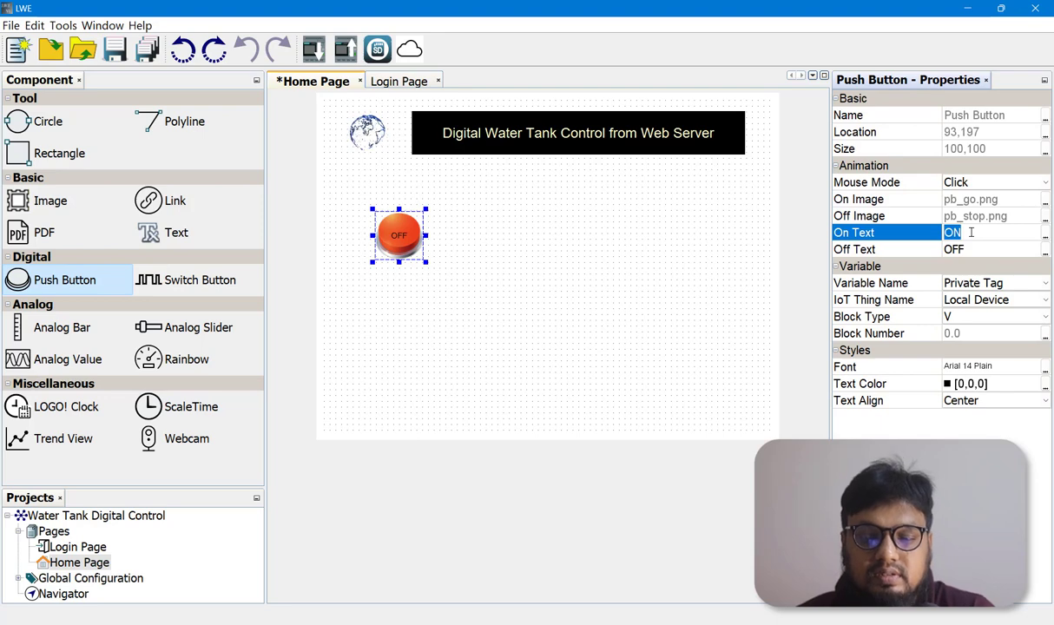
pyautogui.press('BackSpace')
pyautogui.click(974, 250)
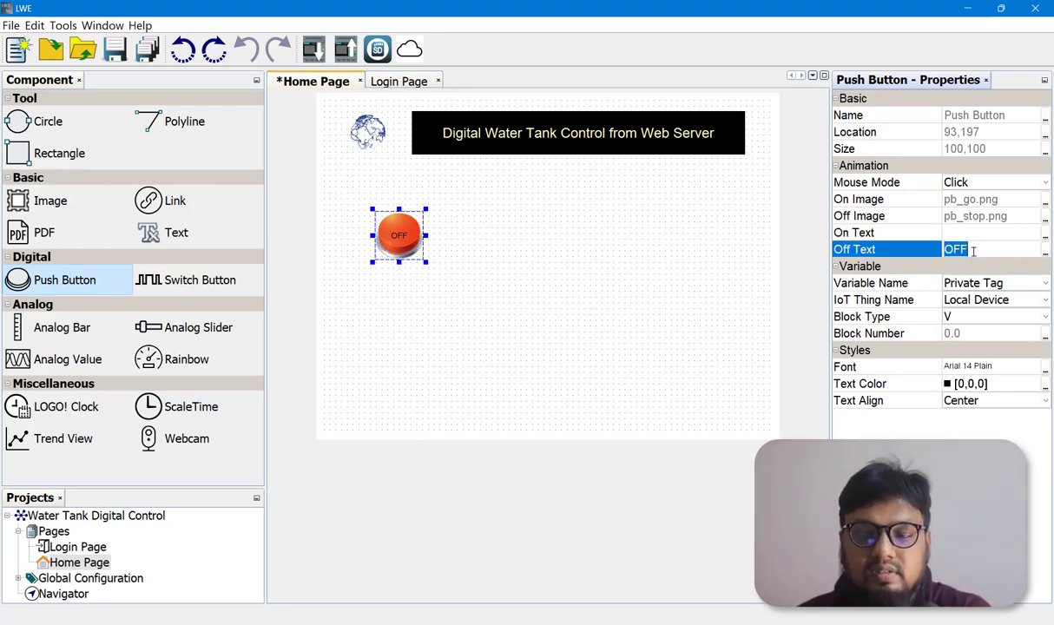
pyautogui.press('BackSpace')
pyautogui.click(600, 266)
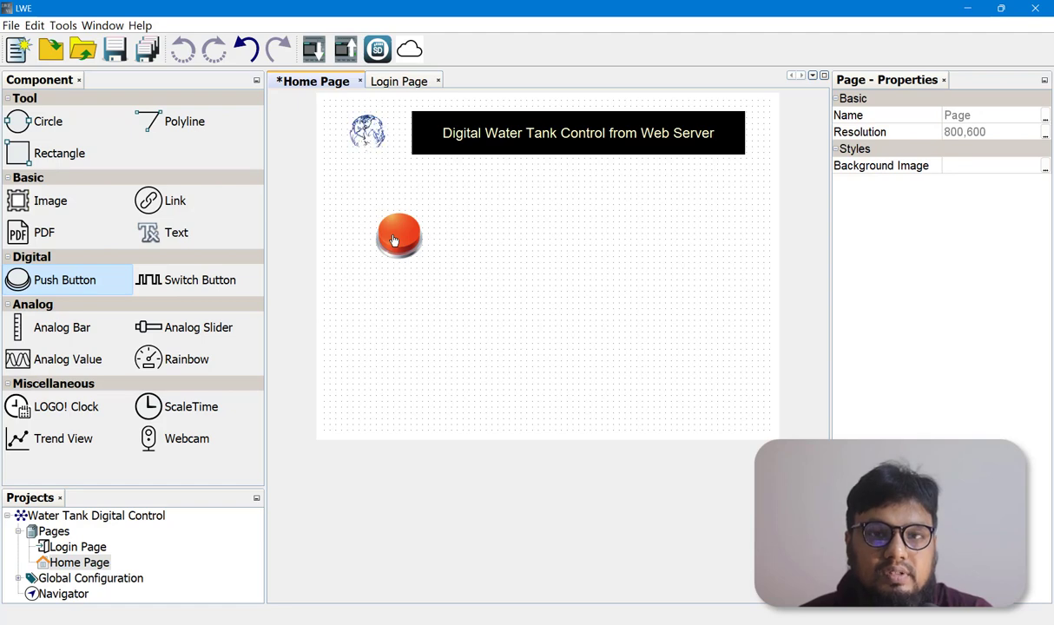
# Step: Use the green pb_go.png from the Graph Library's Default folder as both the On Image and Off Image of the push button
pyautogui.click(393, 240)
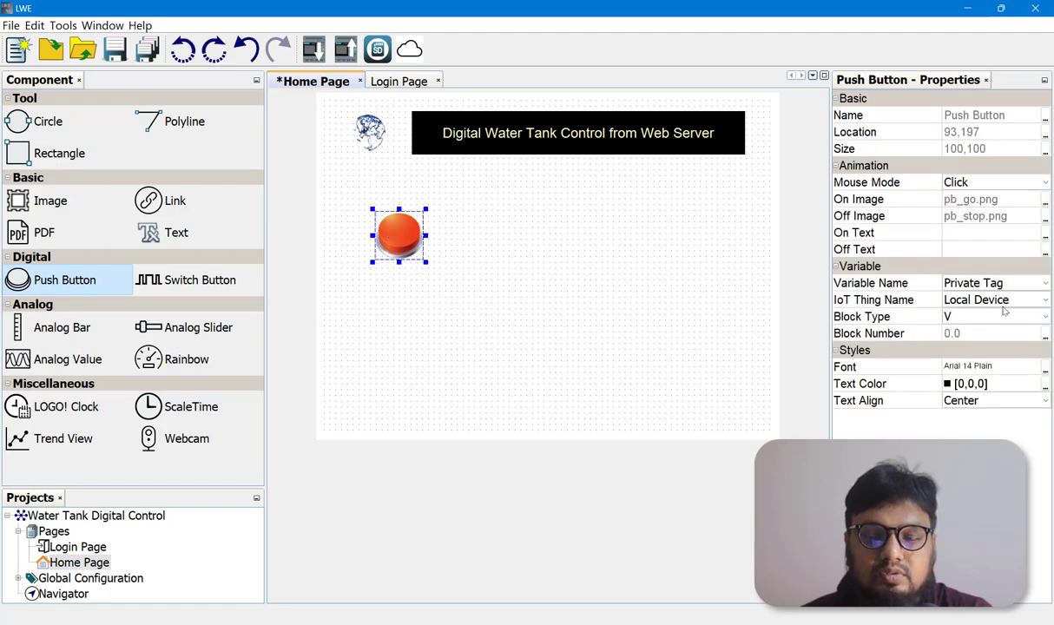
pyautogui.click(1047, 203)
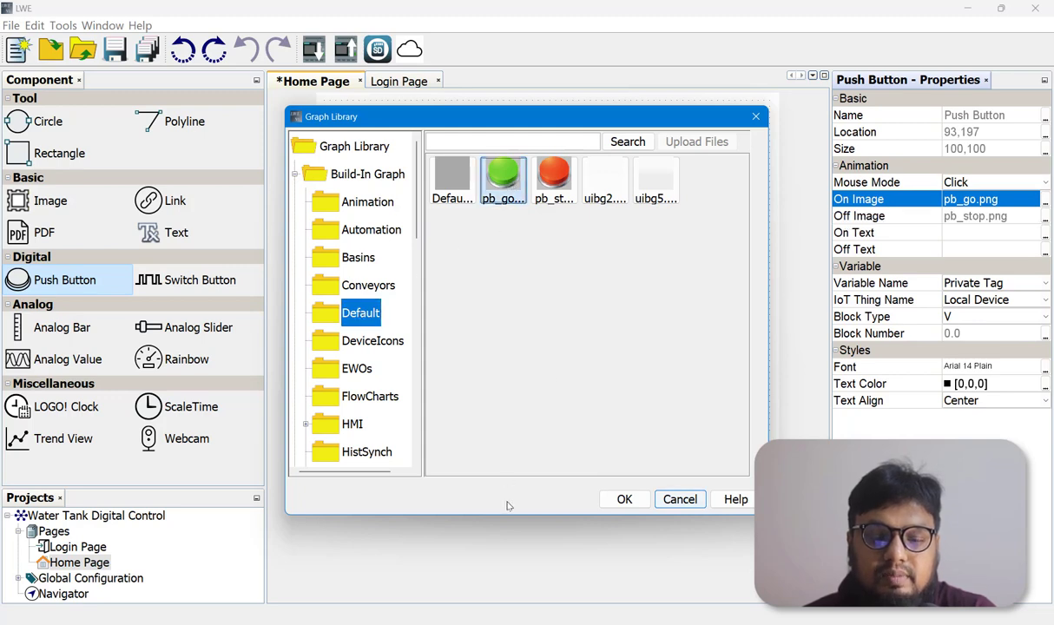
pyautogui.click(532, 578)
pyautogui.click(624, 499)
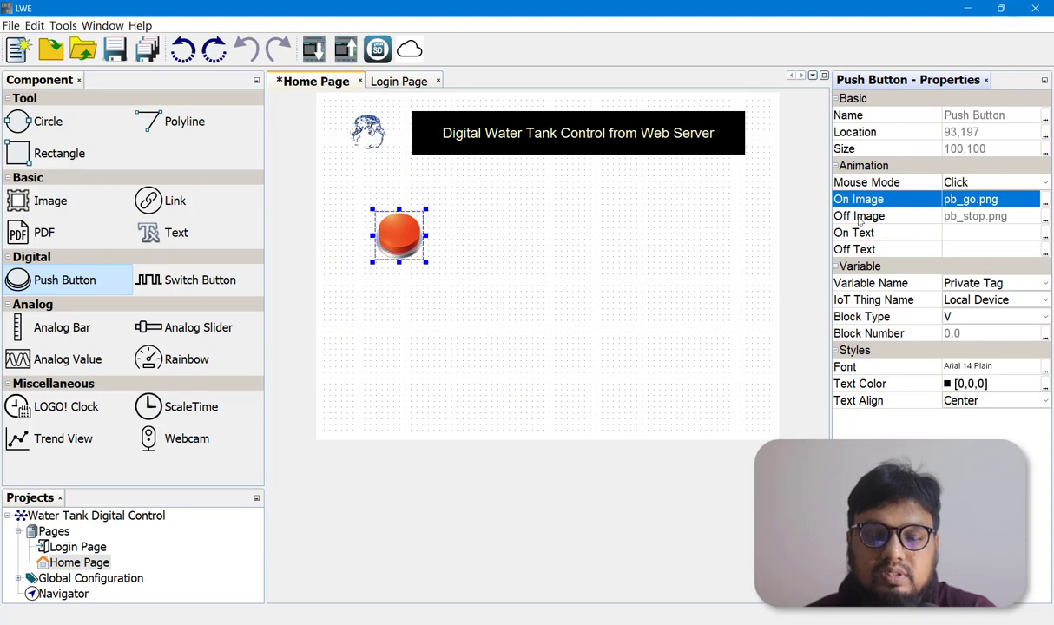
pyautogui.doubleClick(903, 218)
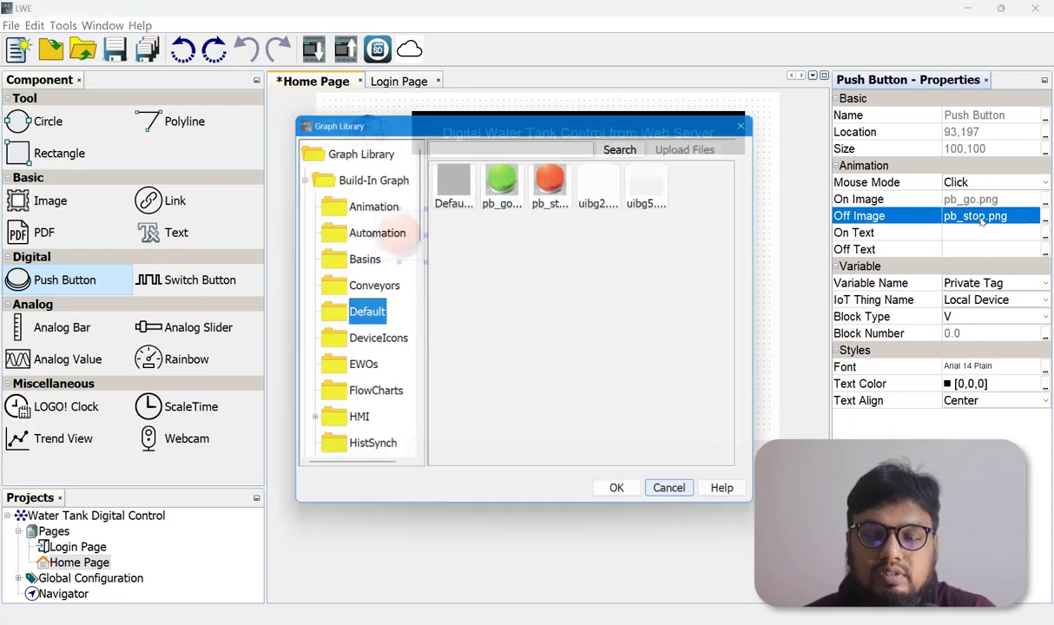
pyautogui.click(504, 182)
pyautogui.click(624, 499)
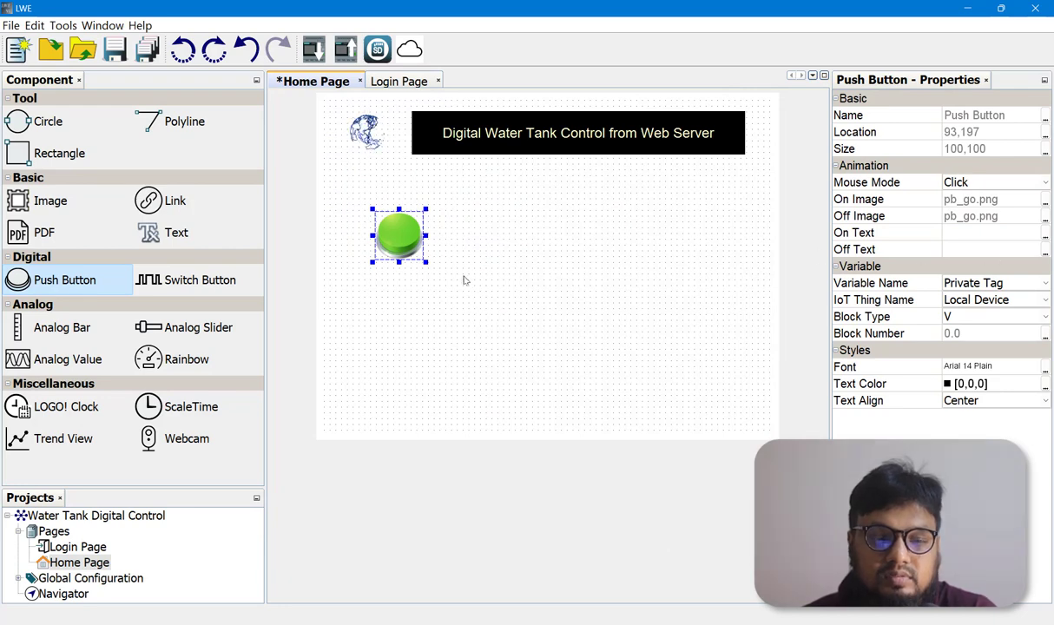
# Step: Add a 100 by 57 pixel text label reading "Start Switch" directly below the green push button, at about 93,285
pyautogui.click(171, 243)
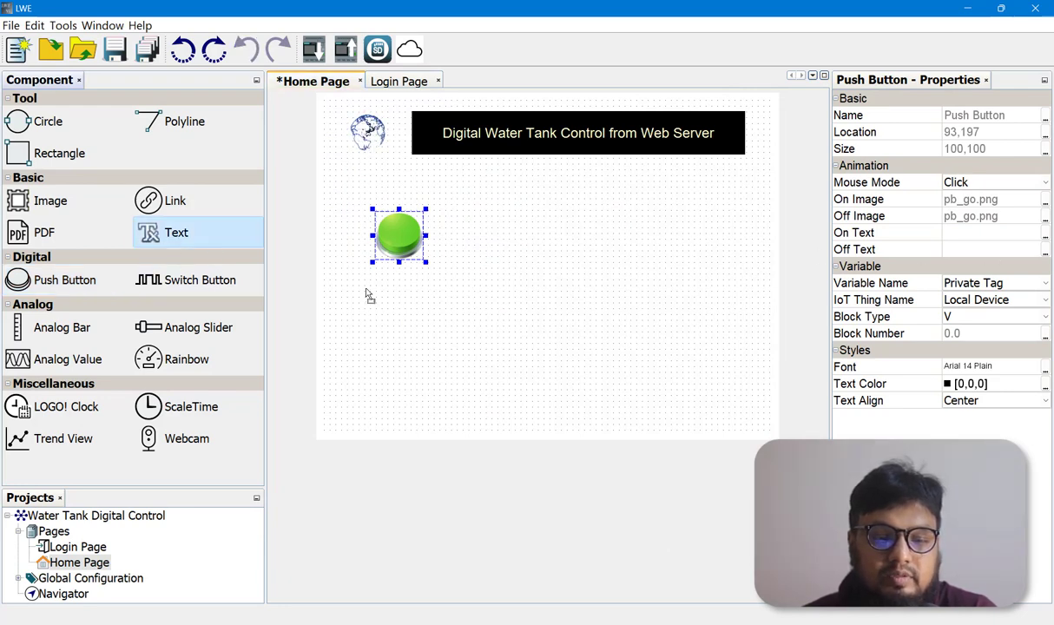
pyautogui.click(365, 276)
pyautogui.moveTo(383, 286); pyautogui.dragTo(371, 262)
pyautogui.doubleClick(382, 274)
pyautogui.write('Sta')
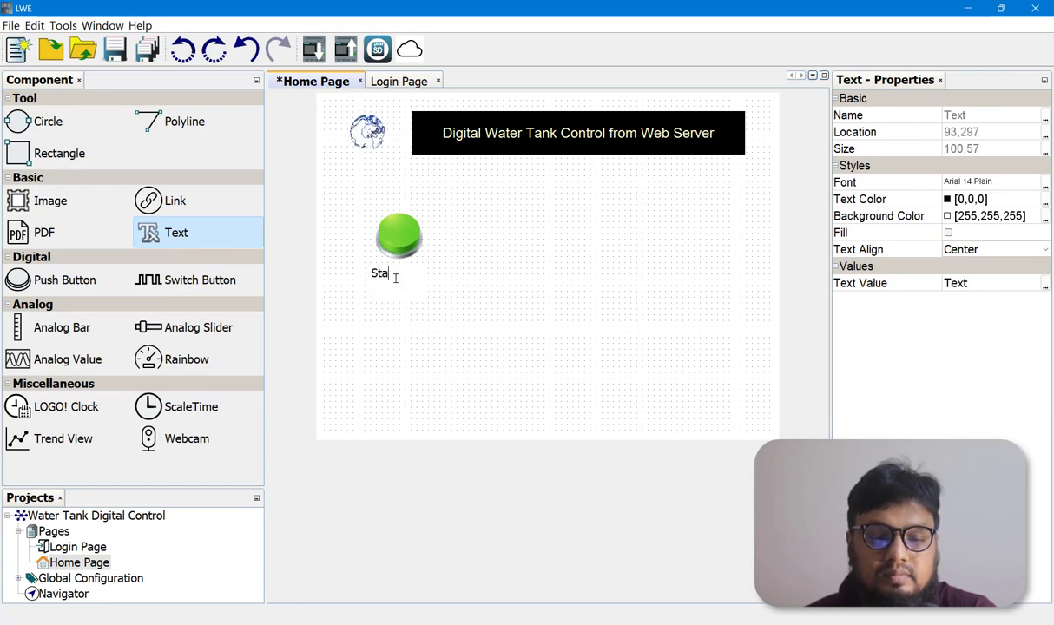
pyautogui.write('rt Sw')
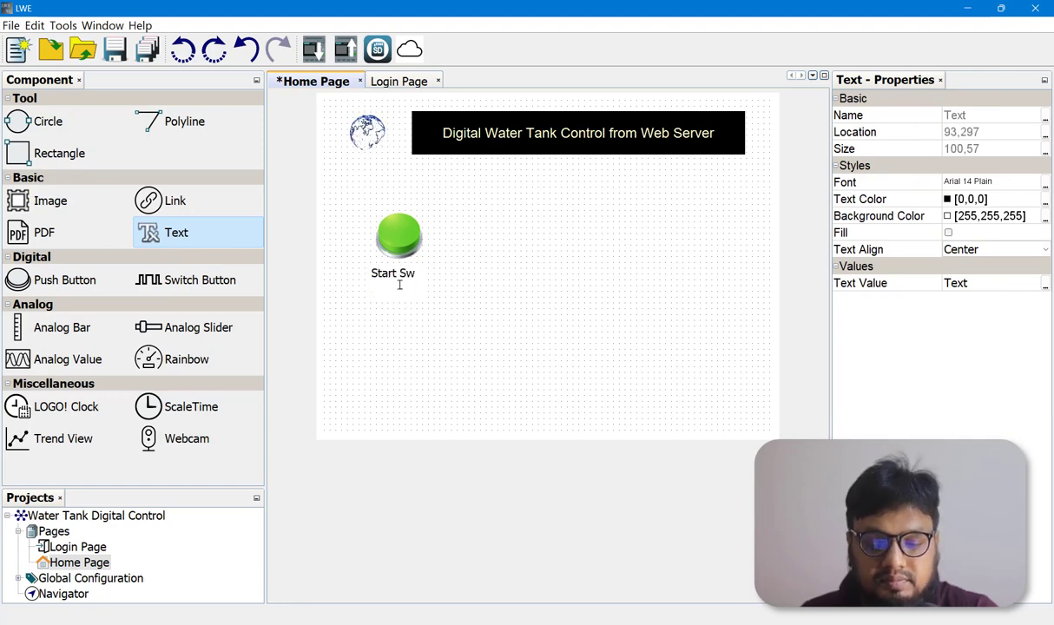
pyautogui.write('itc')
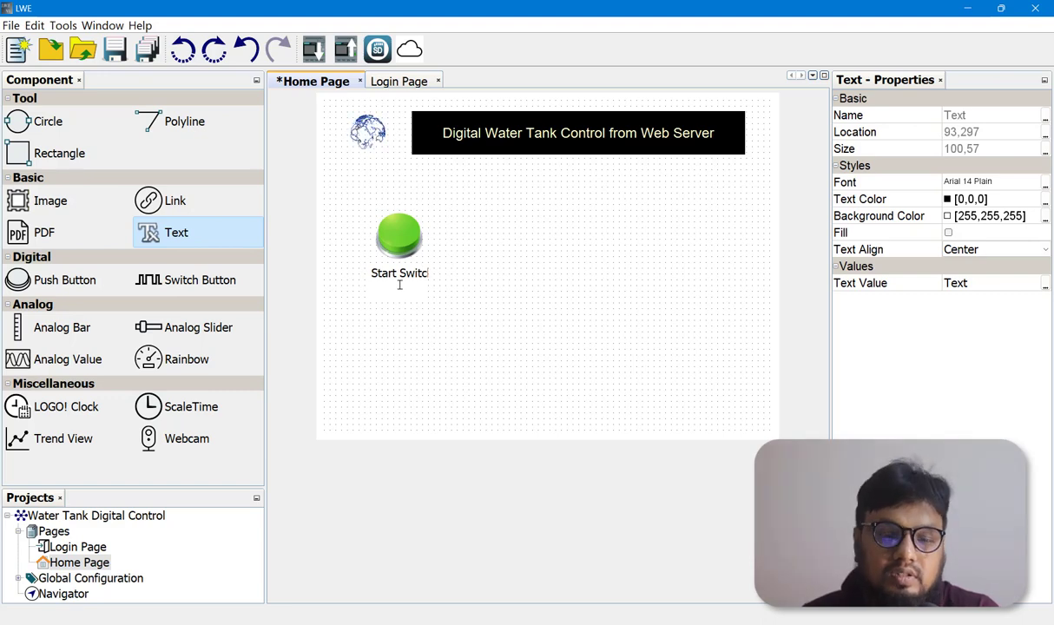
pyautogui.write('h')
pyautogui.click(408, 300)
pyautogui.click(403, 280)
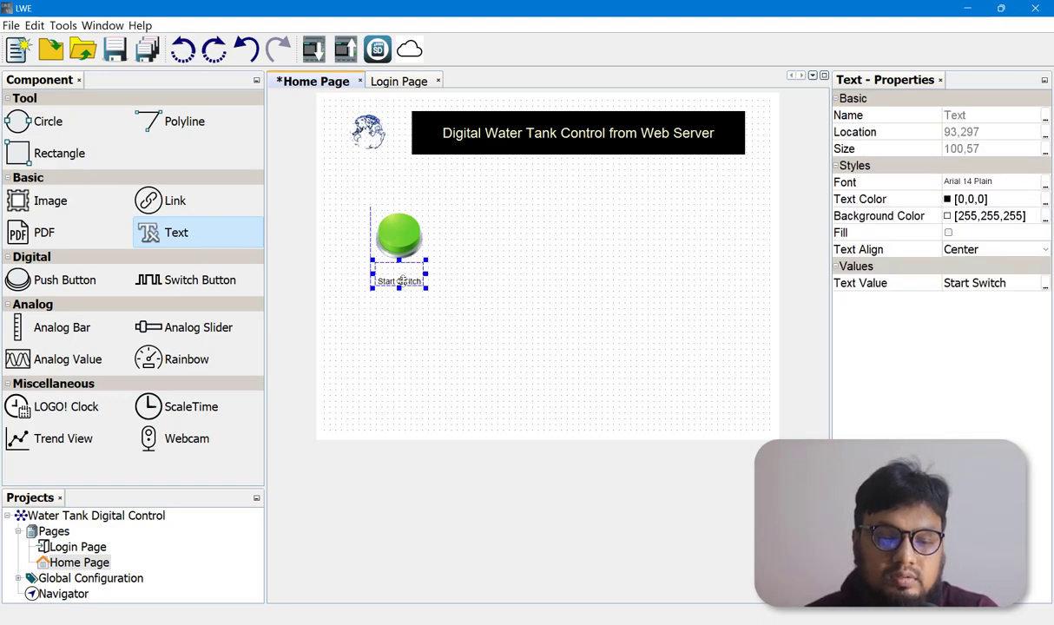
pyautogui.moveTo(402, 280); pyautogui.dragTo(402, 269)
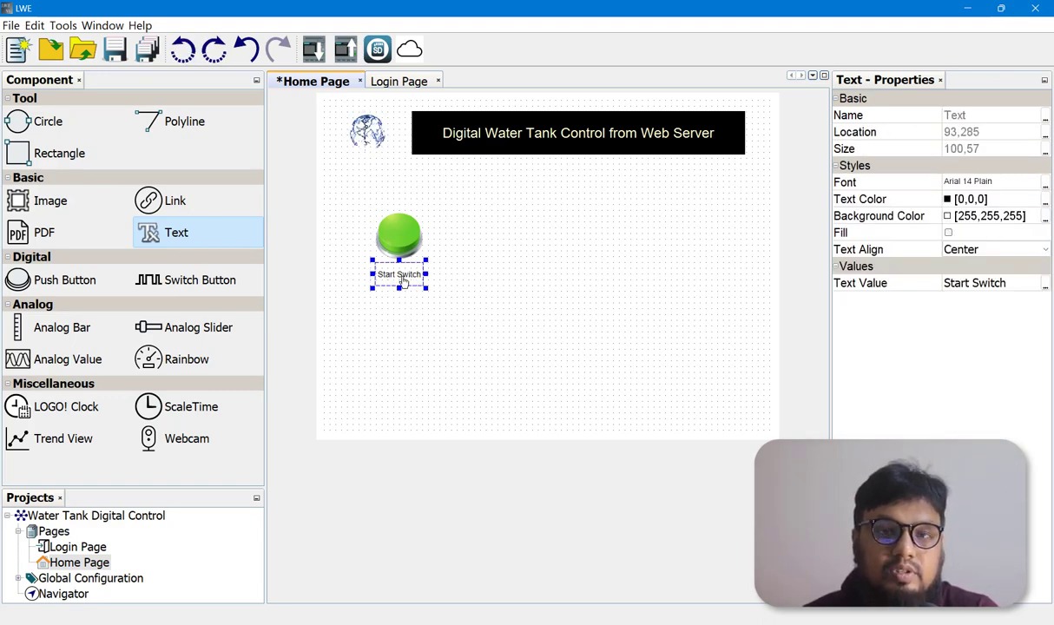
# Step: Set the Start Switch label's font size to 24 and extend its height to about 71 pixels
pyautogui.click(946, 182)
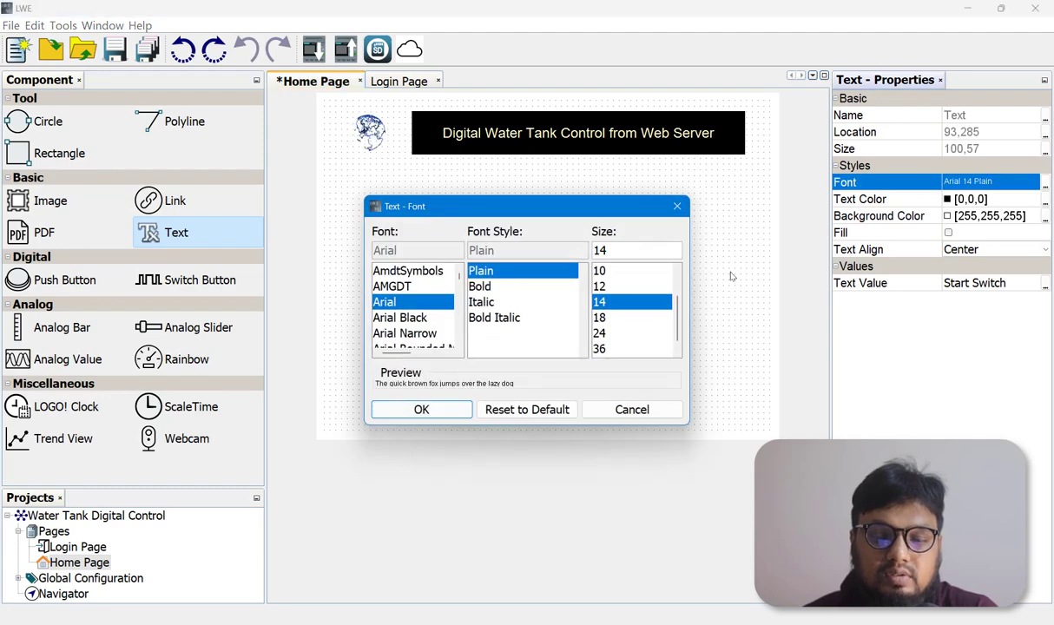
pyautogui.click(599, 333)
pyautogui.click(397, 413)
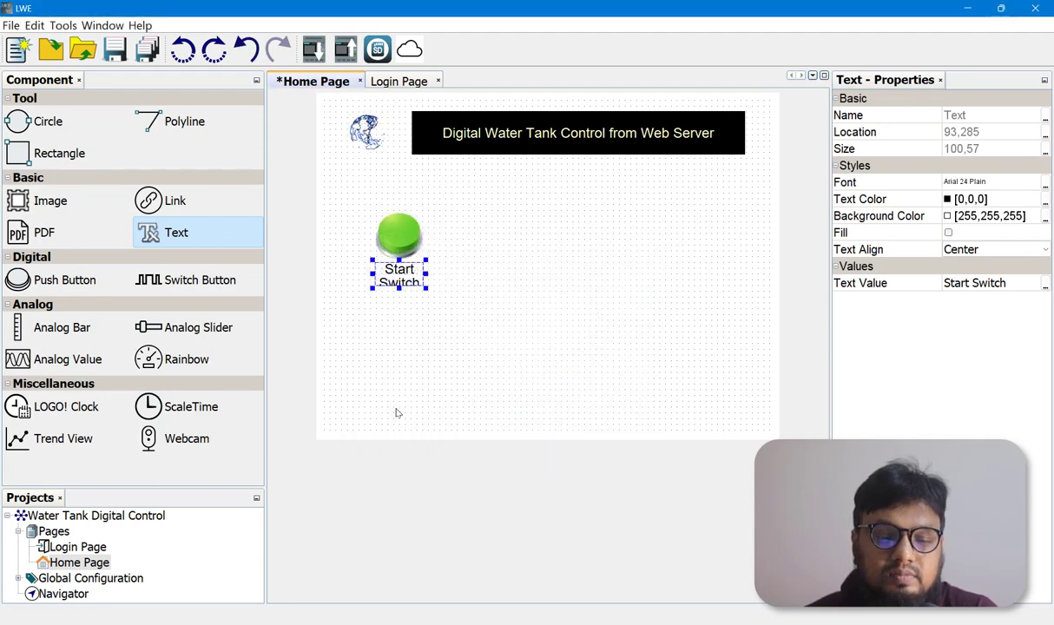
pyautogui.click(434, 348)
pyautogui.click(400, 289)
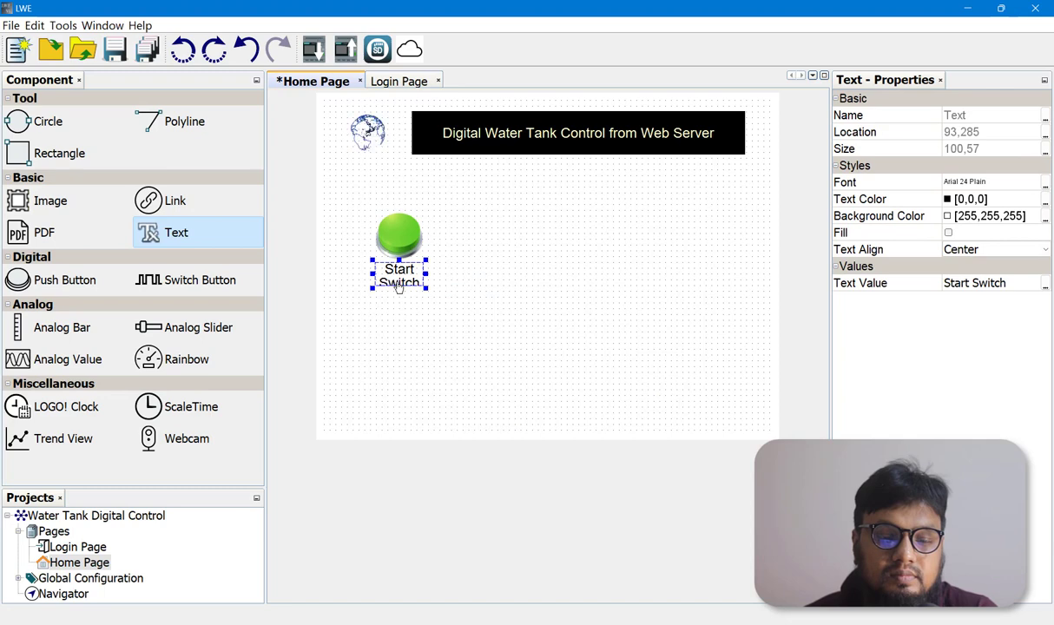
pyautogui.moveTo(398, 288); pyautogui.dragTo(398, 296)
pyautogui.click(443, 287)
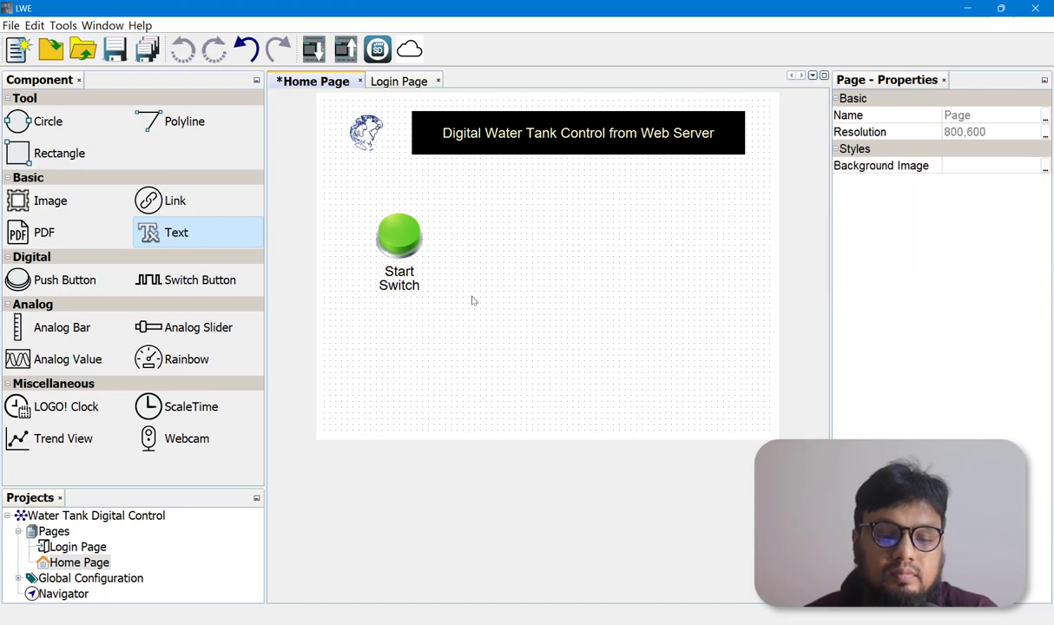
# Step: Duplicate the green push button with its label and place the copy below the original, with the button at about 93,394
pyautogui.moveTo(349, 210); pyautogui.dragTo(420, 300)
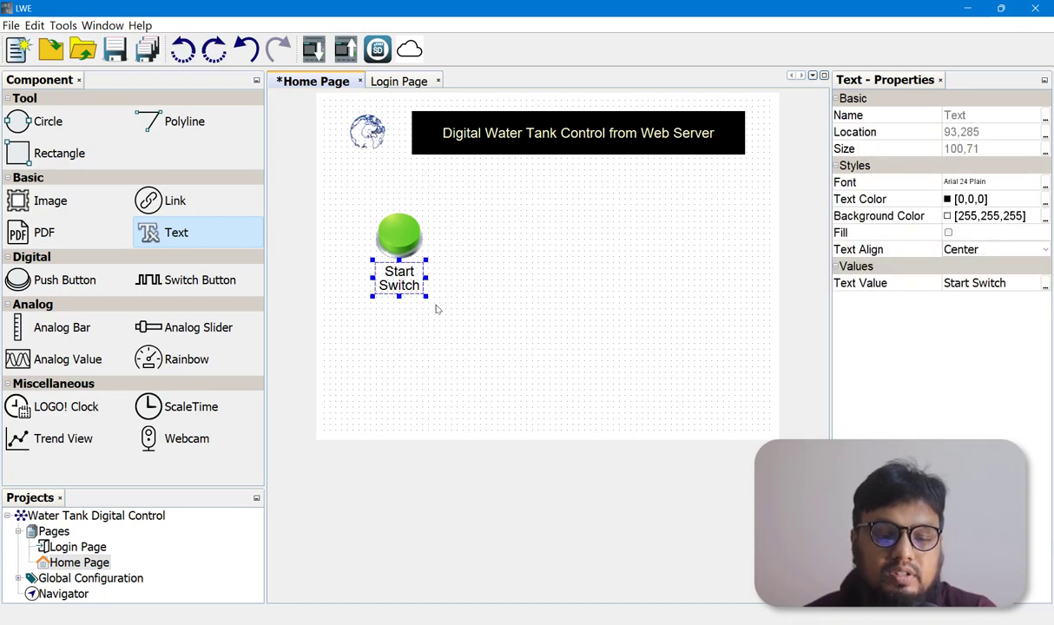
pyautogui.keyDown('ctrl'); pyautogui.click(409, 250); pyautogui.keyUp('ctrl')
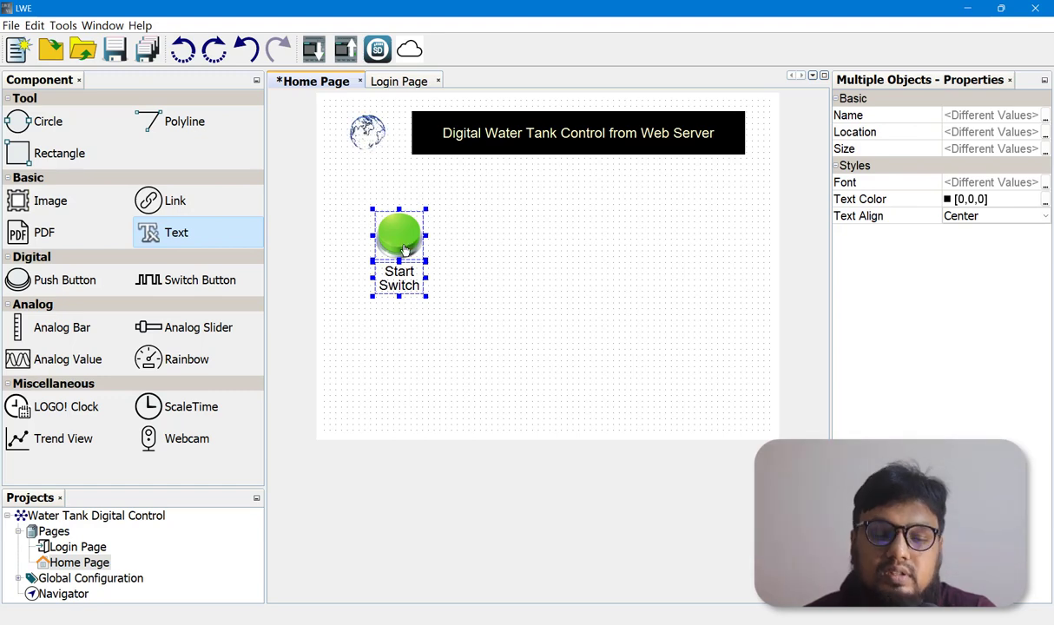
pyautogui.hotkey('ctrl', 'c')
pyautogui.hotkey('ctrl', 'v')
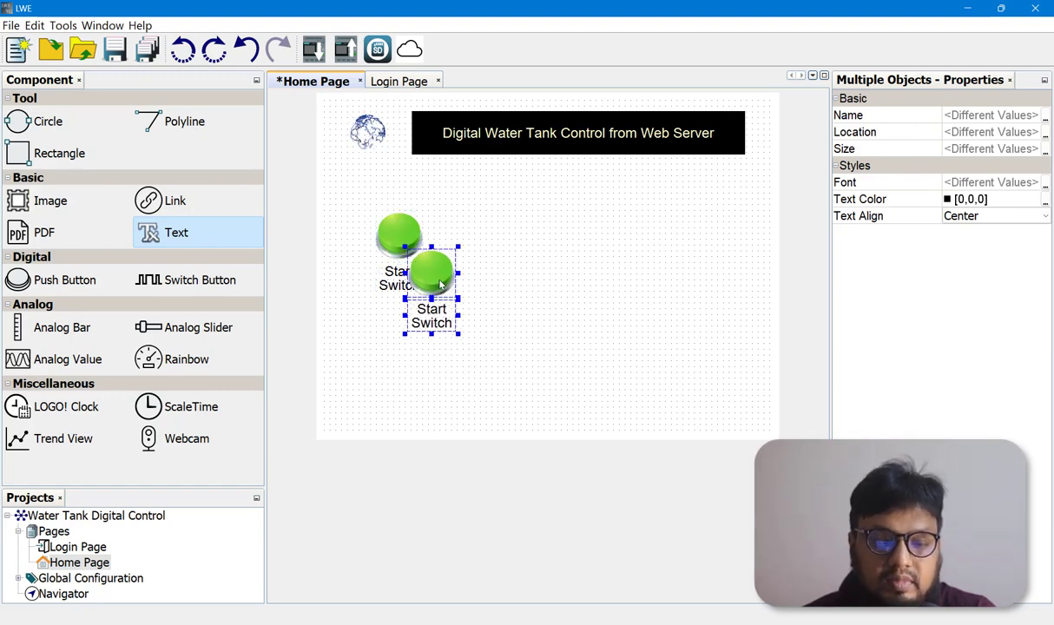
pyautogui.moveTo(416, 264); pyautogui.dragTo(406, 355)
pyautogui.click(474, 351)
# Step: Set the block number of the lower push button to V 0.1
pyautogui.click(397, 349)
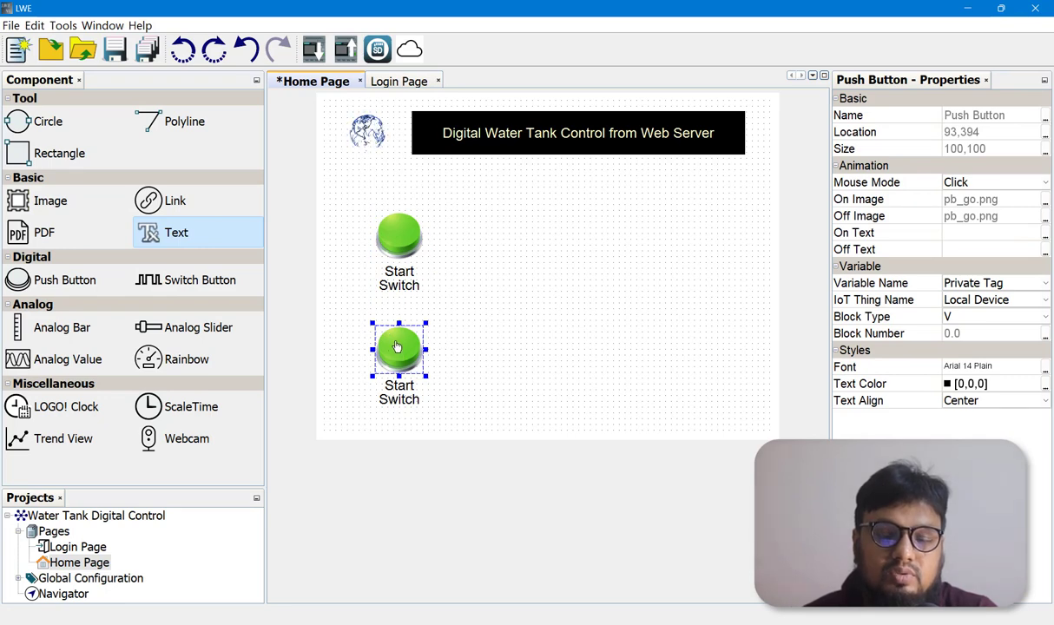
pyautogui.click(966, 333)
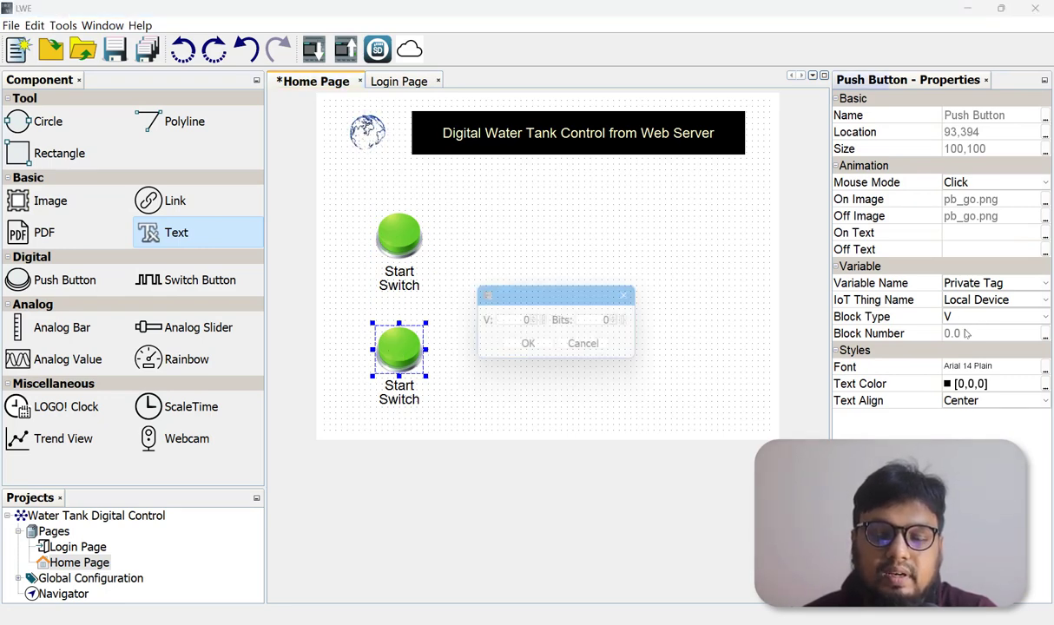
pyautogui.click(634, 317)
pyautogui.click(531, 348)
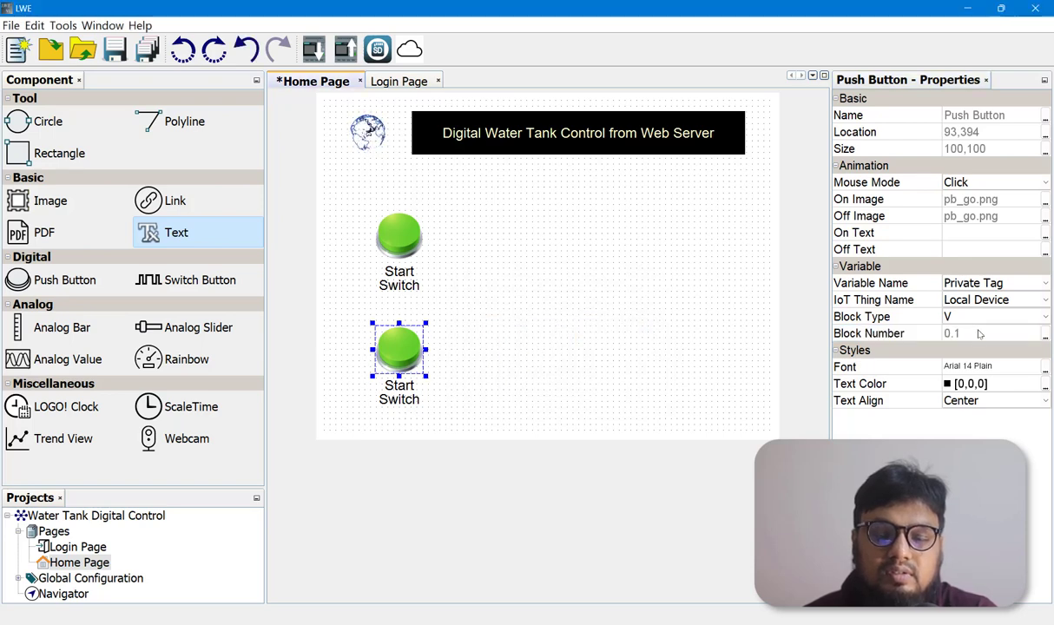
# Step: Change both the On Image and Off Image of the lower push button to the red pb_stop.png
pyautogui.click(971, 199)
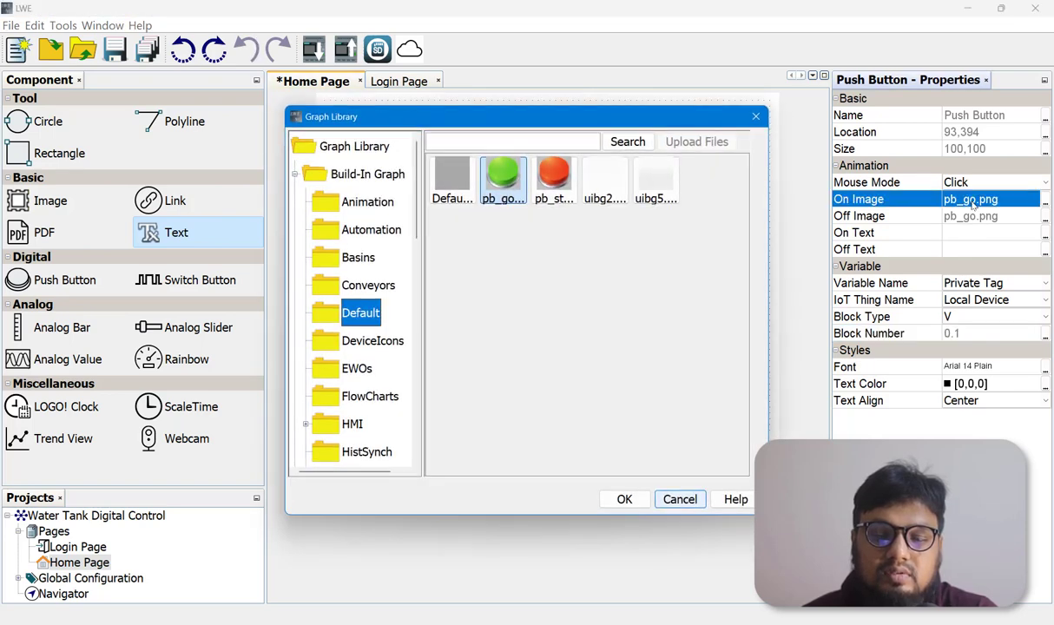
pyautogui.click(563, 200)
pyautogui.click(625, 500)
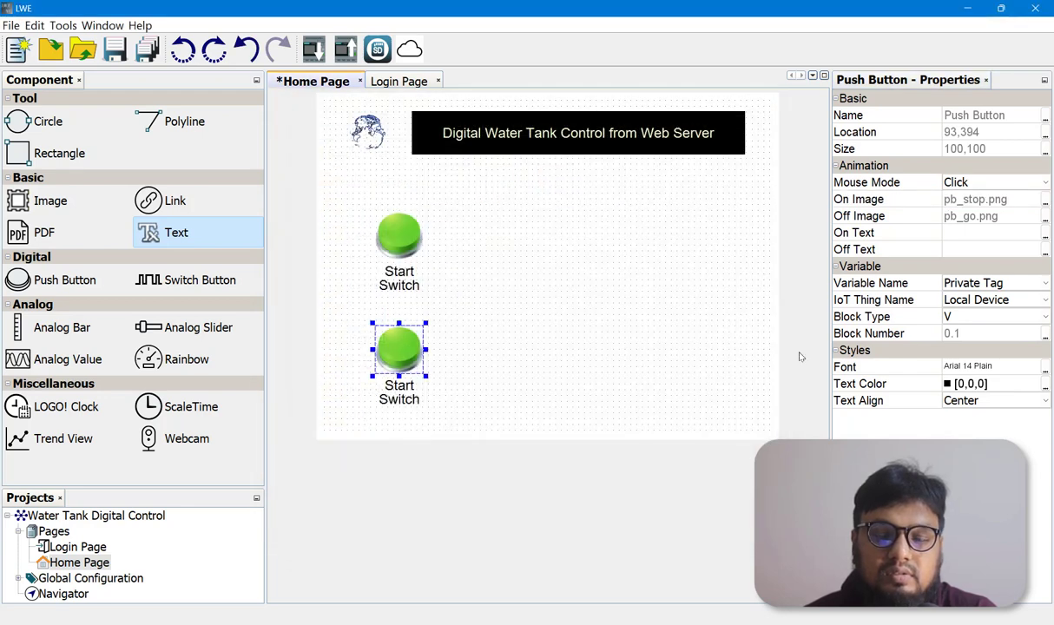
pyautogui.click(976, 219)
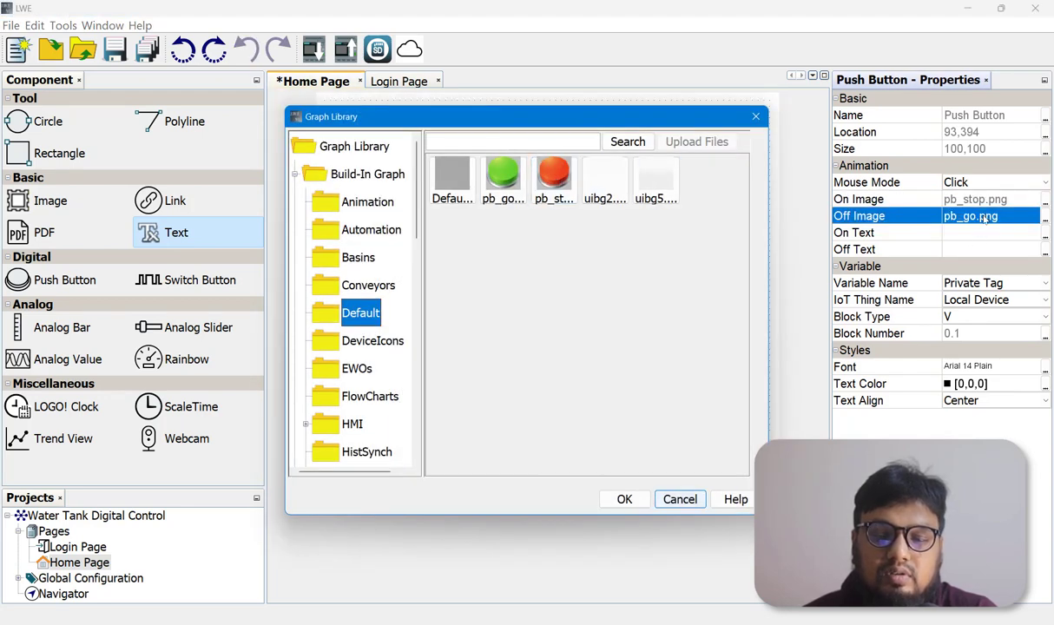
pyautogui.click(624, 500)
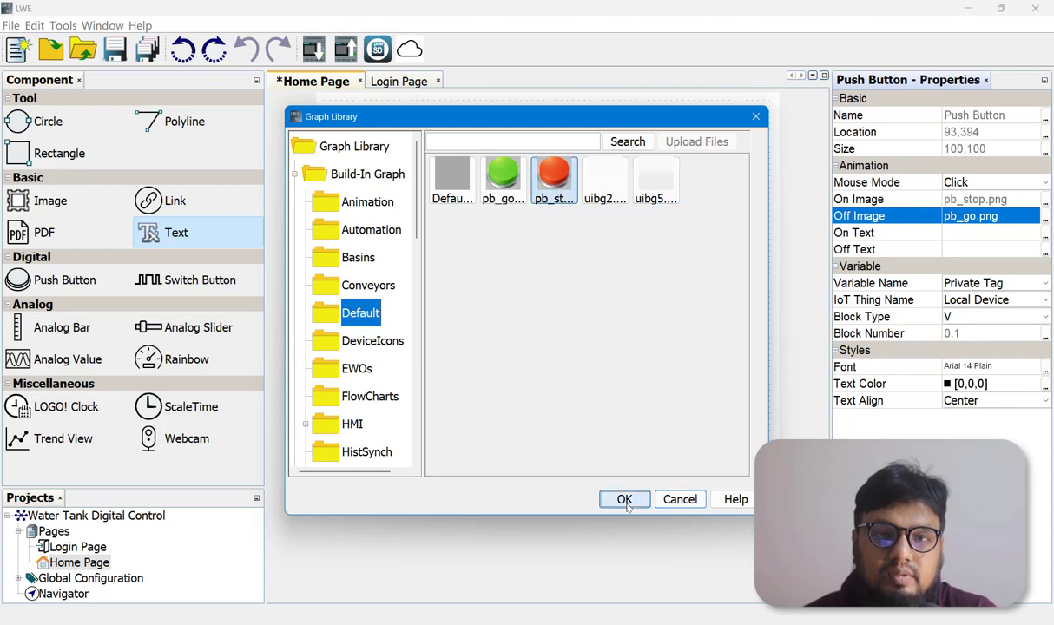
pyautogui.click(523, 375)
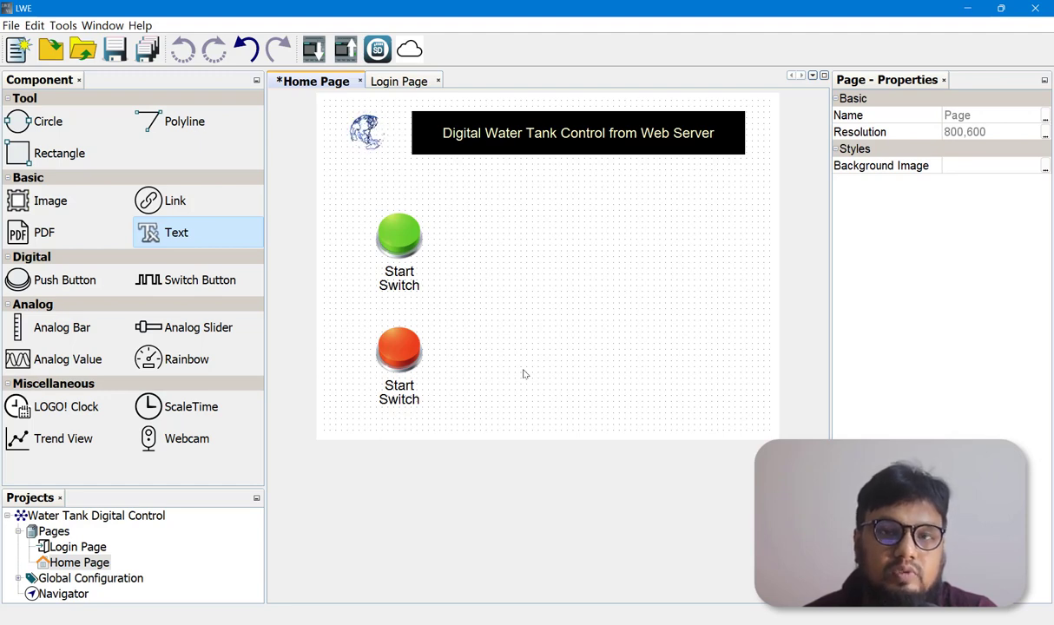
# Step: Place a 100 by 100 pixel Switch Button to the right of the push buttons, at about 325,285, and set its block type to Q
pyautogui.click(192, 289)
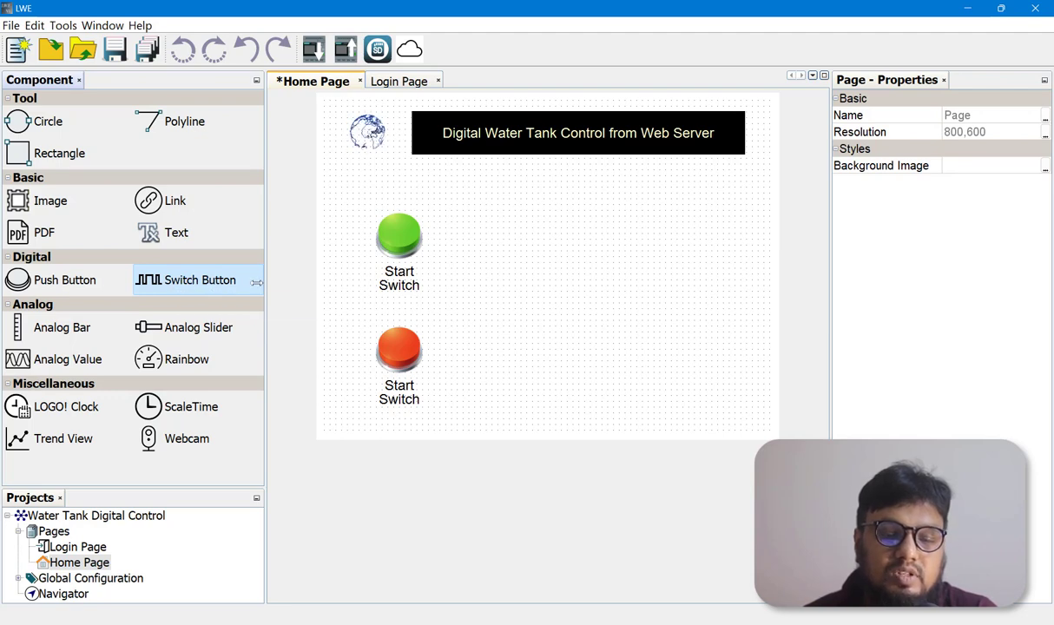
pyautogui.click(545, 297)
pyautogui.moveTo(566, 315); pyautogui.dragTo(528, 280)
pyautogui.click(598, 285)
pyautogui.click(526, 296)
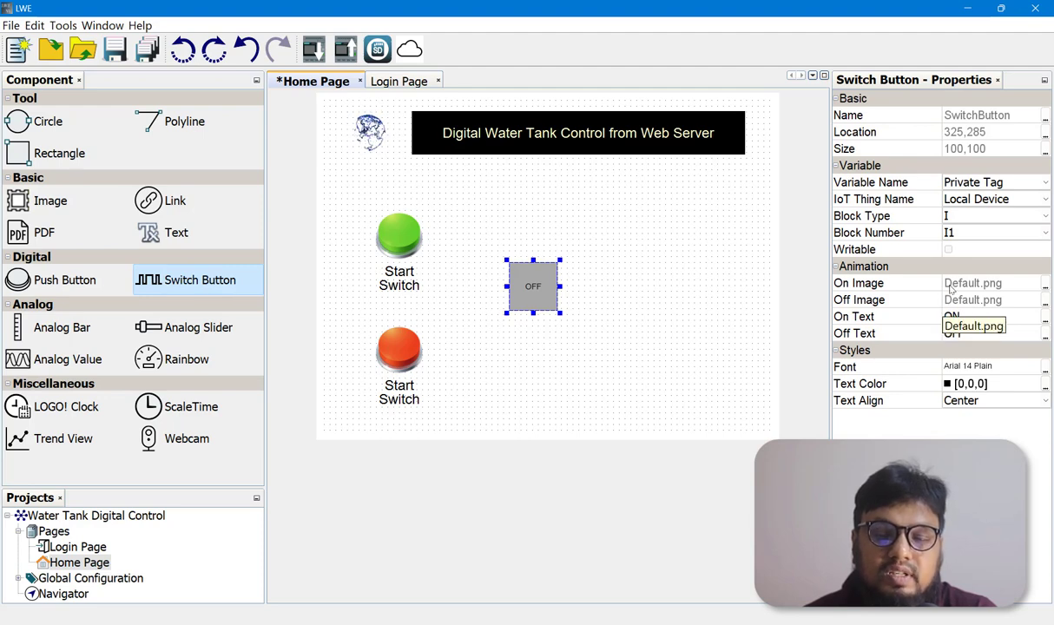
pyautogui.click(979, 218)
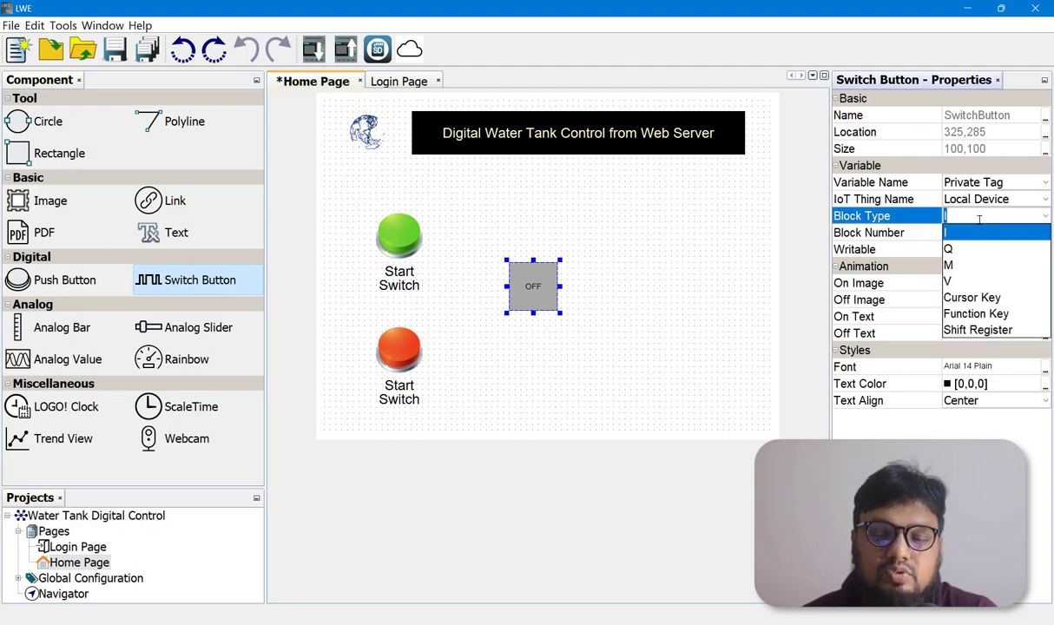
pyautogui.click(966, 252)
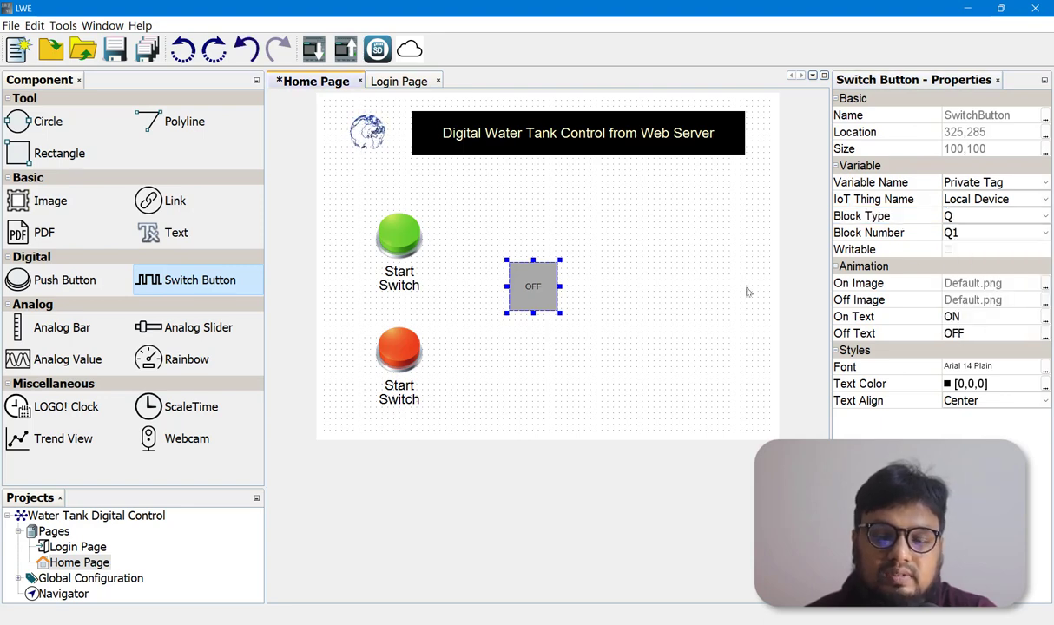
# Step: Clear the On Text and Off Text of the Switch Button assigned to Q1
pyautogui.click(971, 318)
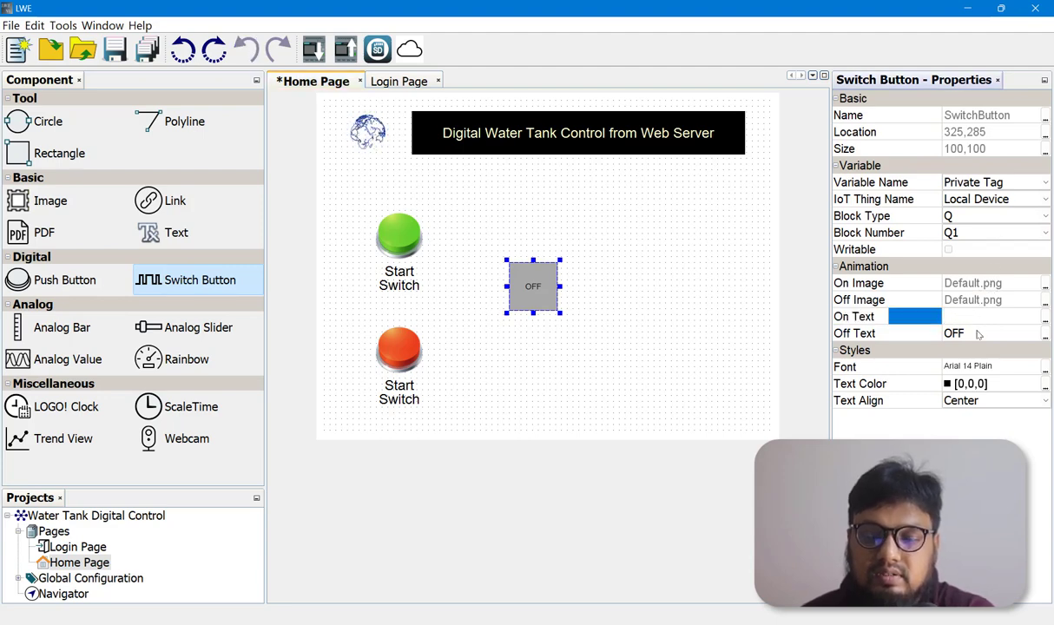
pyautogui.click(977, 333)
pyautogui.press('BackSpace')
pyautogui.press('BackSpace')
pyautogui.press('BackSpace')
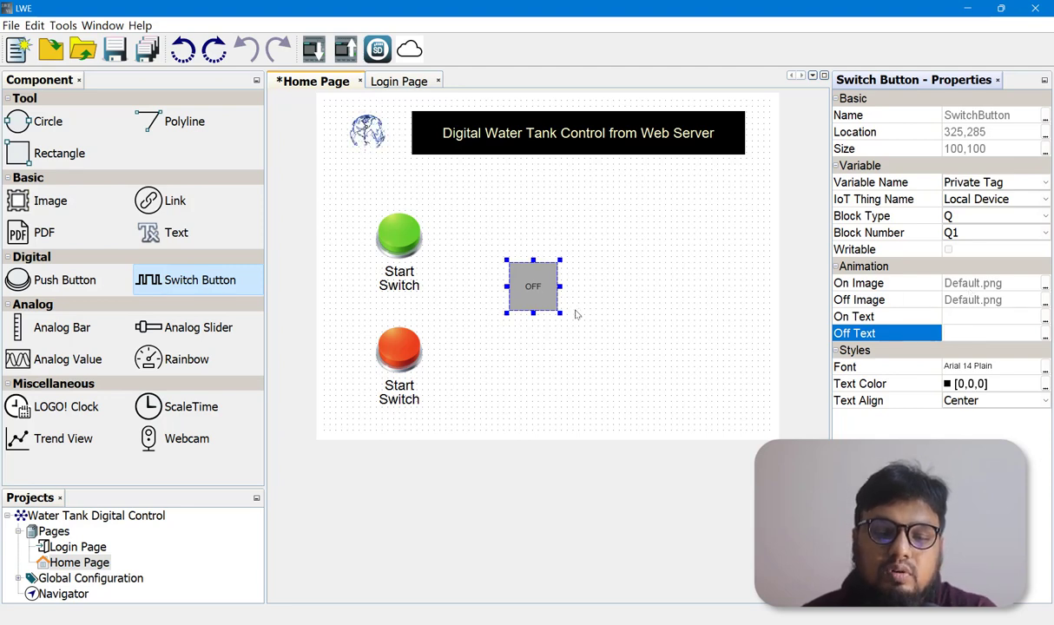
# Step: Set the On Image of the Q1 Switch Button to ventilator_ani.gif from the Animation graphics
pyautogui.click(588, 282)
pyautogui.click(541, 282)
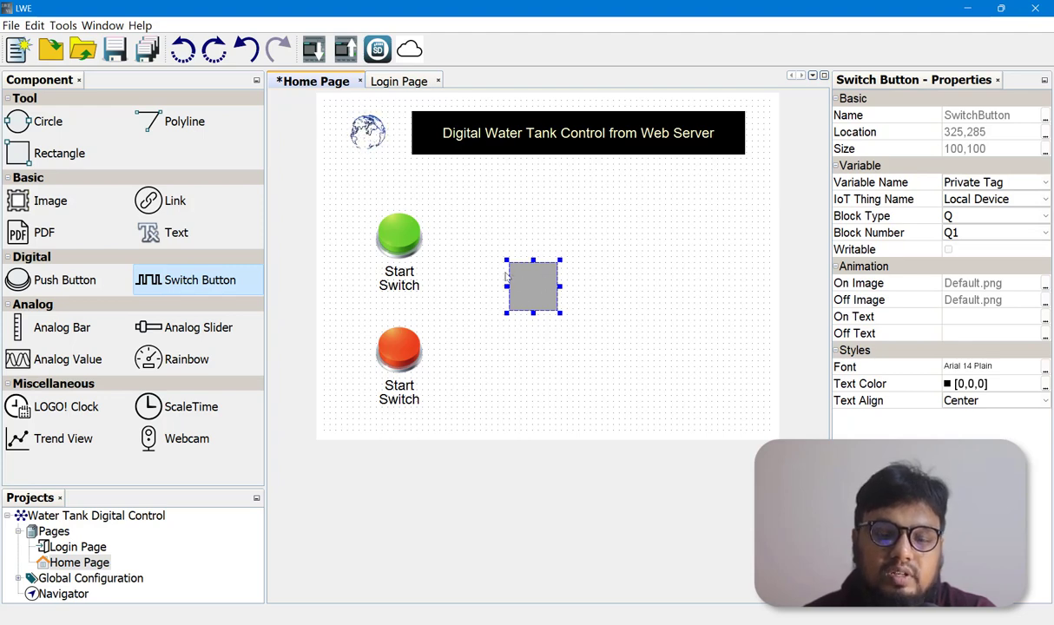
pyautogui.click(1012, 289)
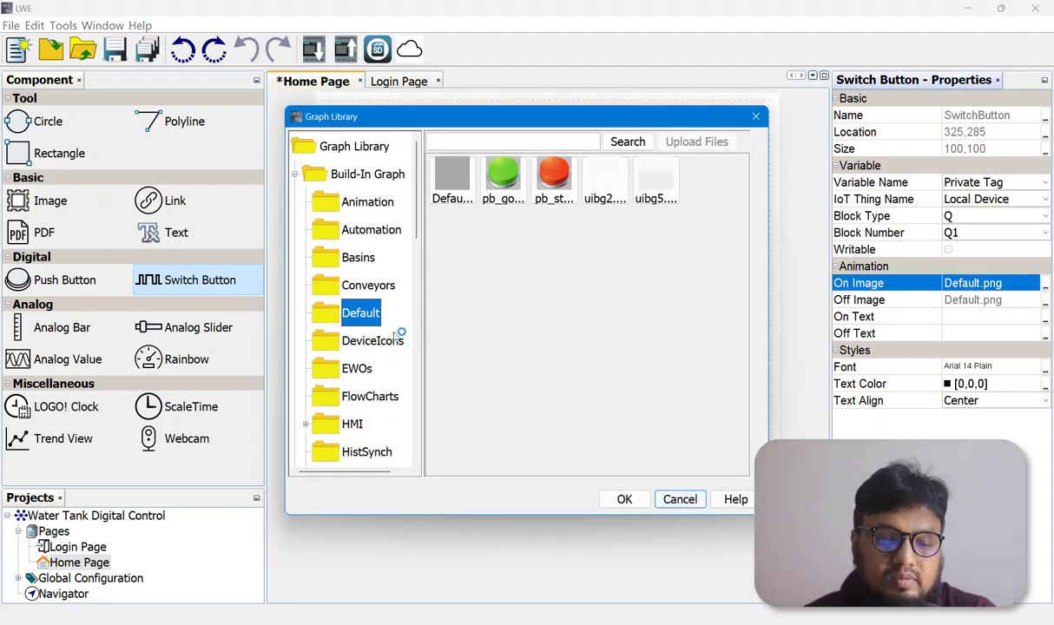
pyautogui.scroll(-3, 365, 369)
pyautogui.scroll(3, 365, 261)
pyautogui.click(367, 201)
pyautogui.scroll(-5, 553, 432)
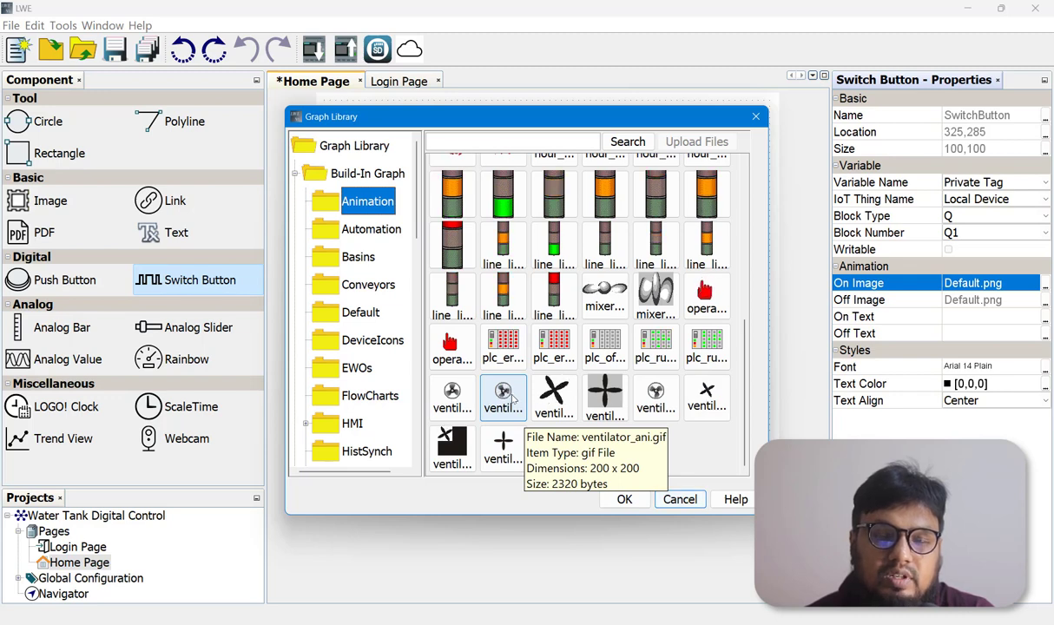
pyautogui.click(508, 398)
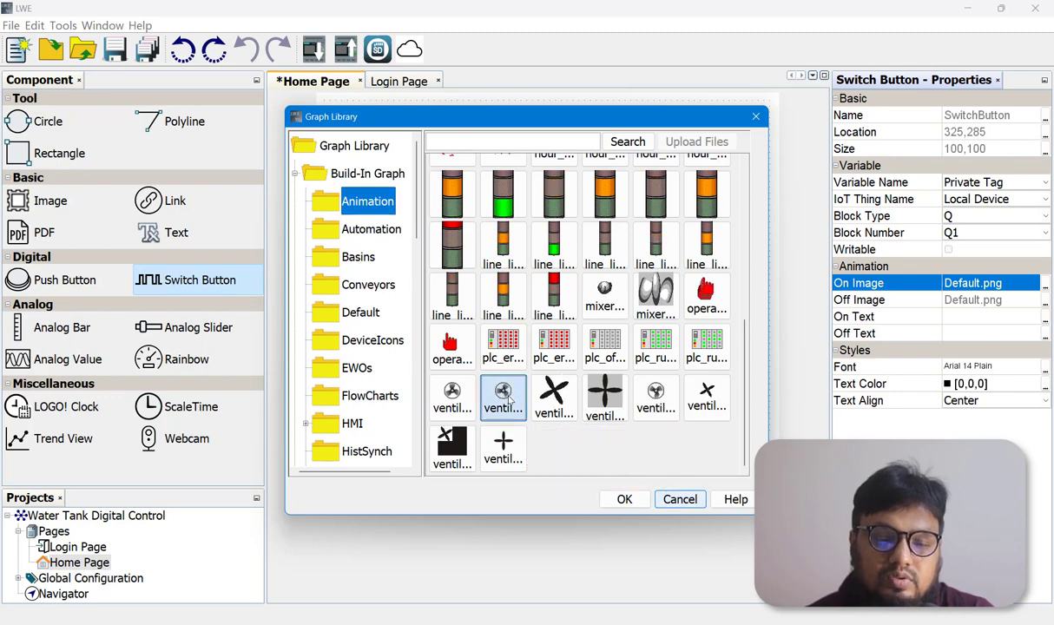
pyautogui.click(624, 498)
# Step: Set the Off Image of the Q1 Switch Button to the ventilator graphic just before ventilator_ani.gif in the Animation folder
pyautogui.click(1045, 304)
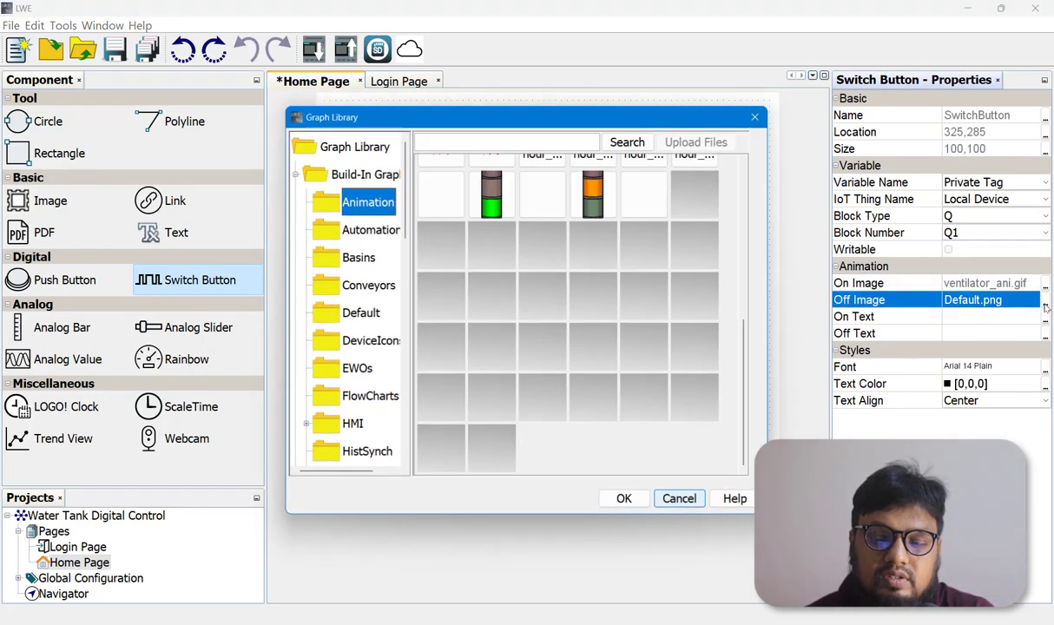
pyautogui.click(434, 395)
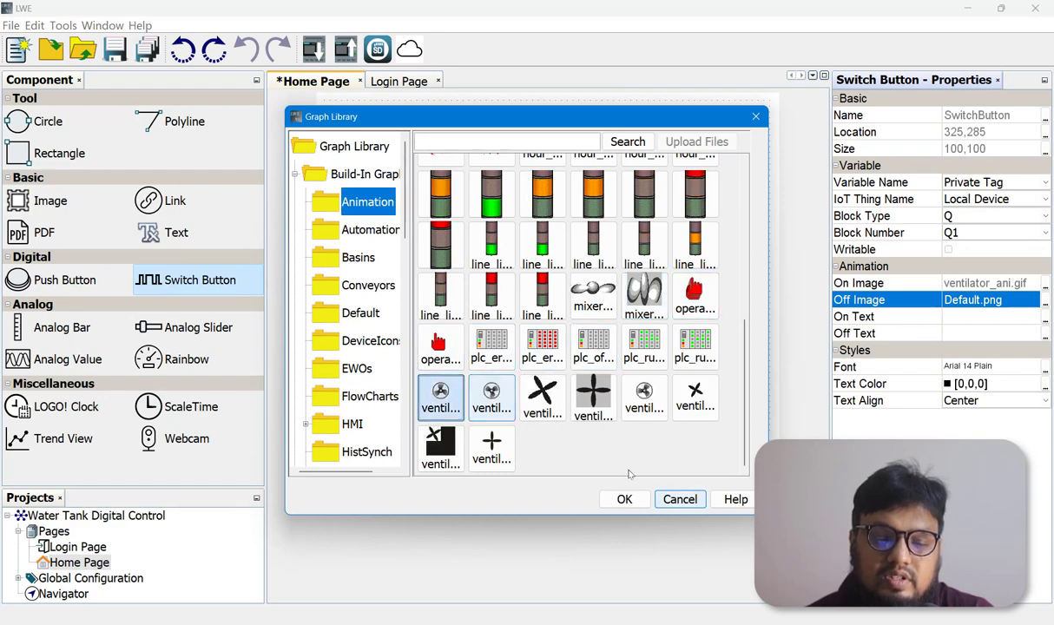
pyautogui.click(624, 500)
pyautogui.click(533, 388)
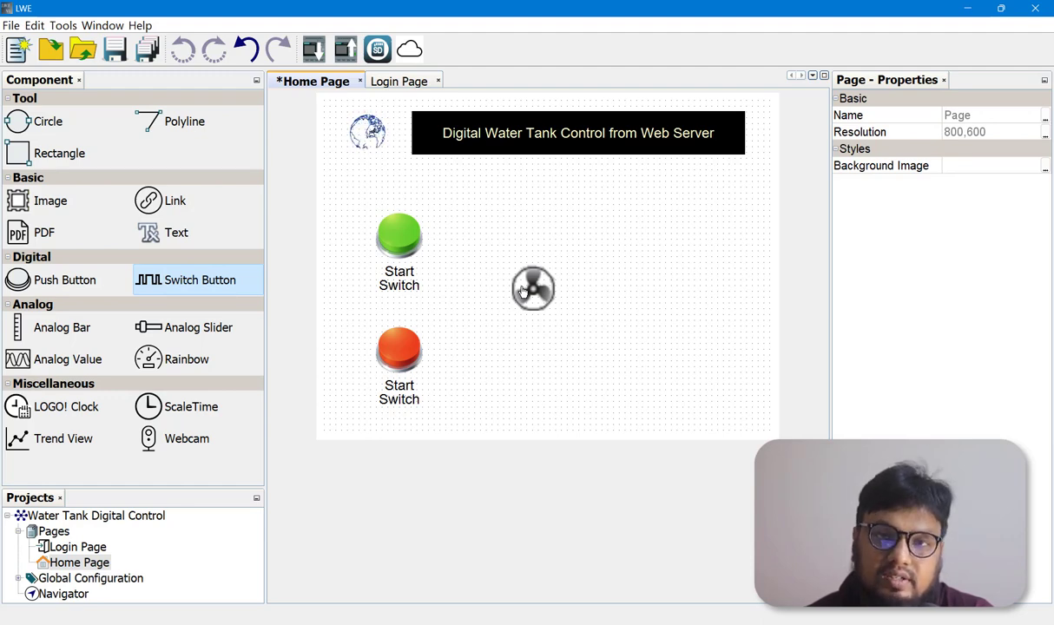
# Step: Place a 100 by 100 pixel Switch Button in the page's upper right area, at about 604,168, and assign it to block Q2
pyautogui.moveTo(149, 283); pyautogui.dragTo(686, 221)
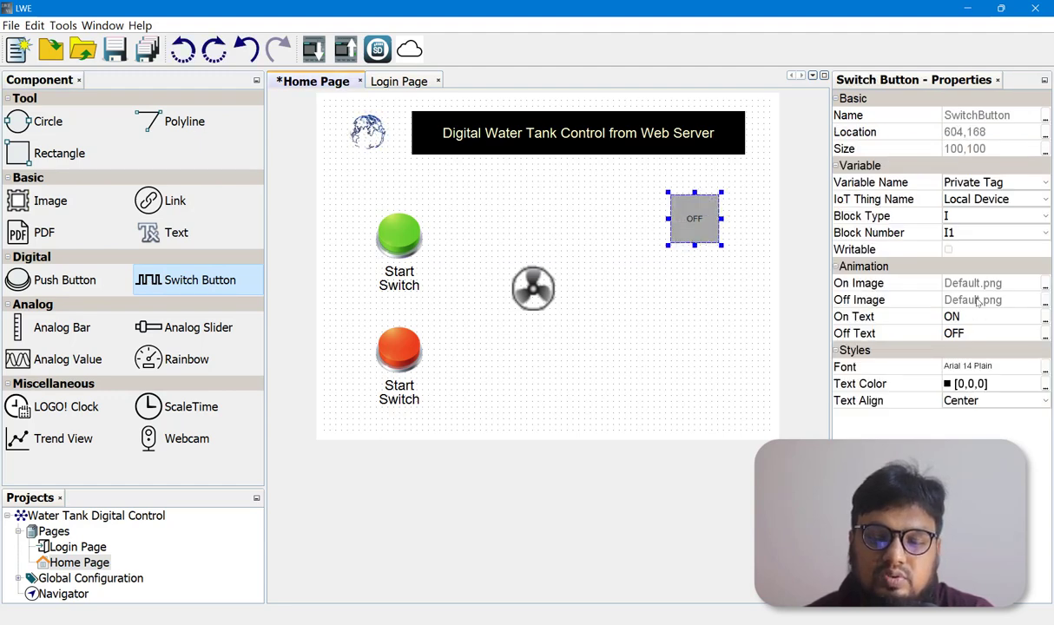
pyautogui.click(964, 217)
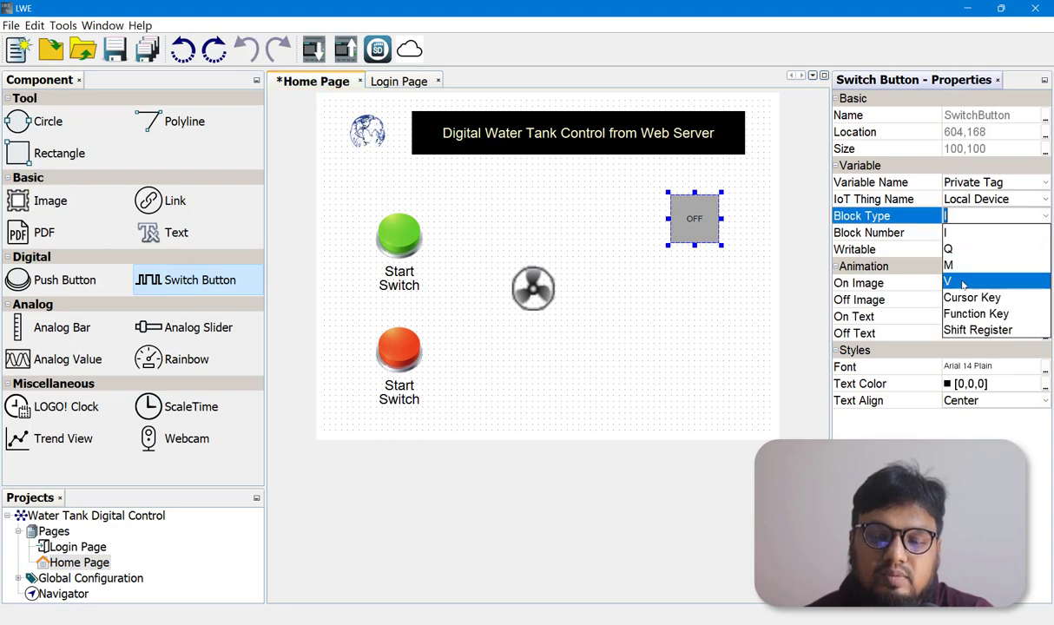
pyautogui.click(955, 249)
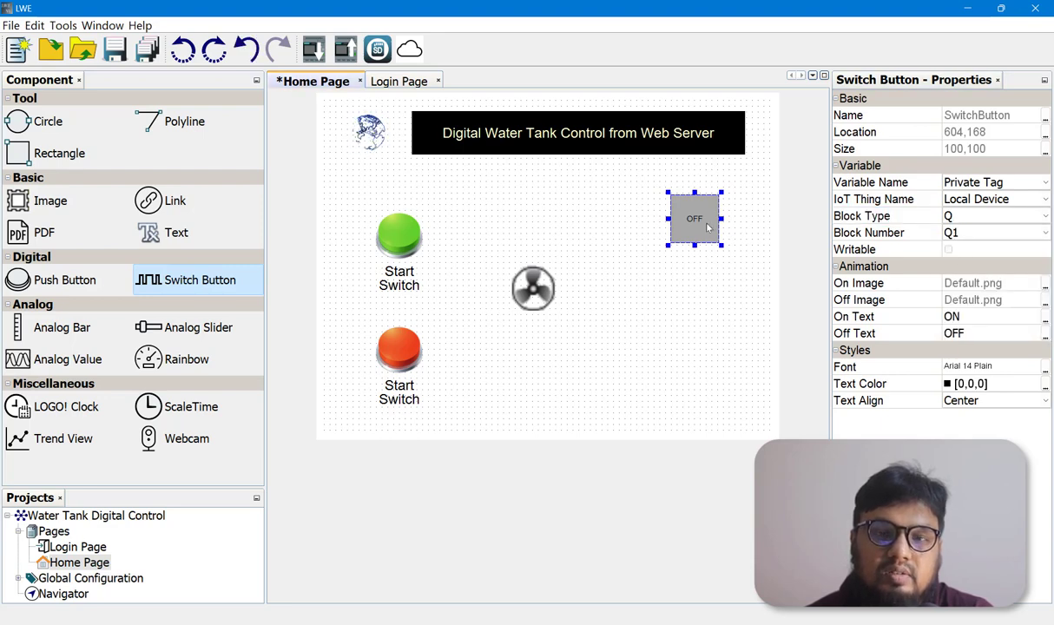
pyautogui.click(961, 230)
pyautogui.click(961, 268)
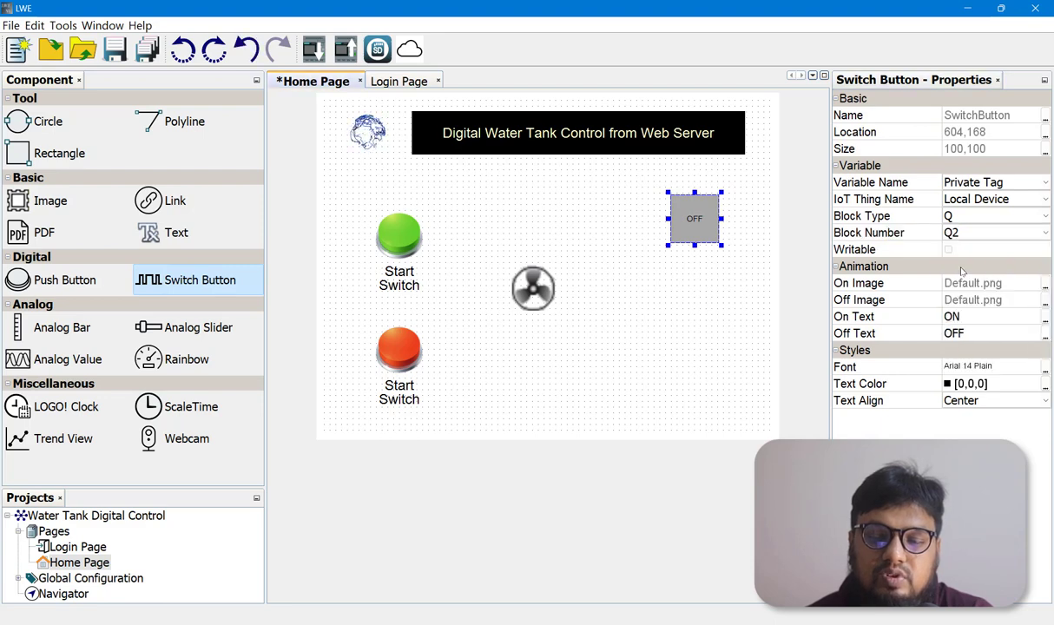
# Step: Clear the On Text and Off Text of the Q2 Switch Button
pyautogui.click(980, 318)
pyautogui.press('BackSpace')
pyautogui.press('BackSpace')
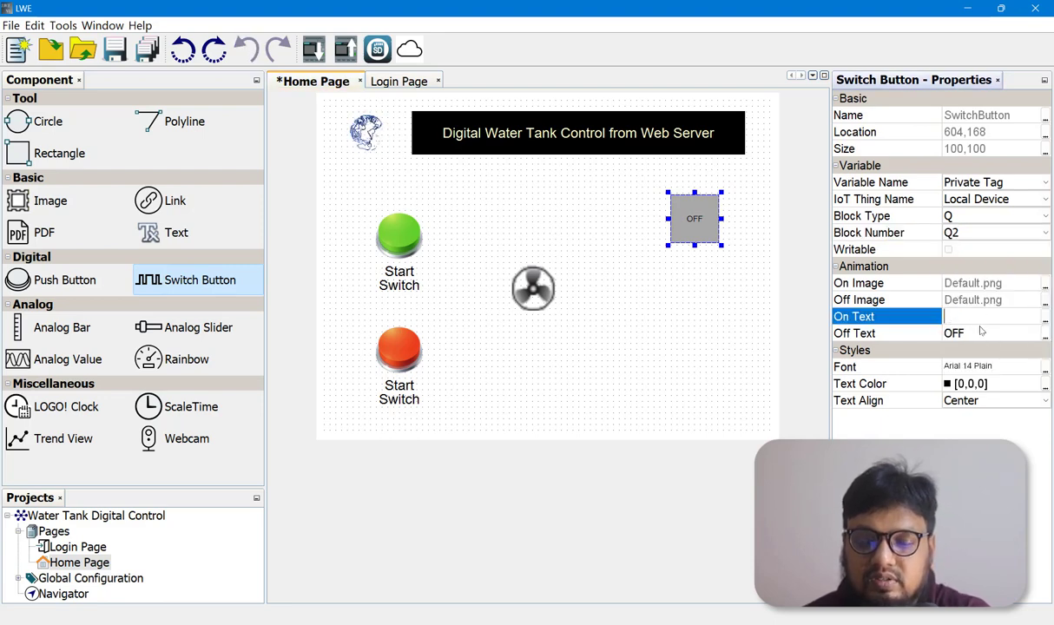
pyautogui.click(977, 333)
pyautogui.click(977, 333)
pyautogui.press('BackSpace')
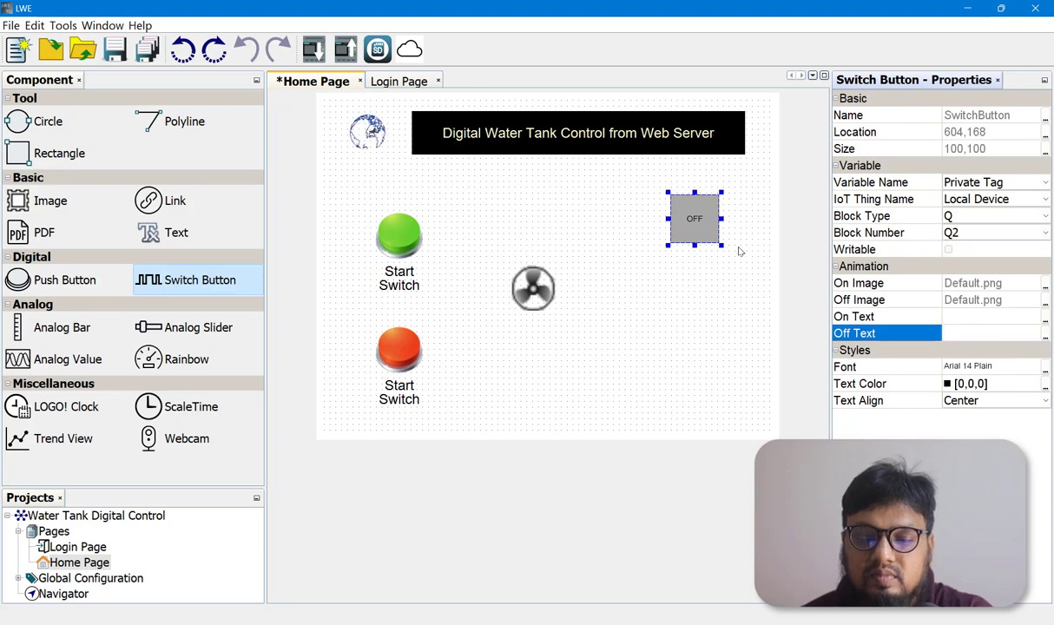
pyautogui.click(694, 252)
pyautogui.click(706, 222)
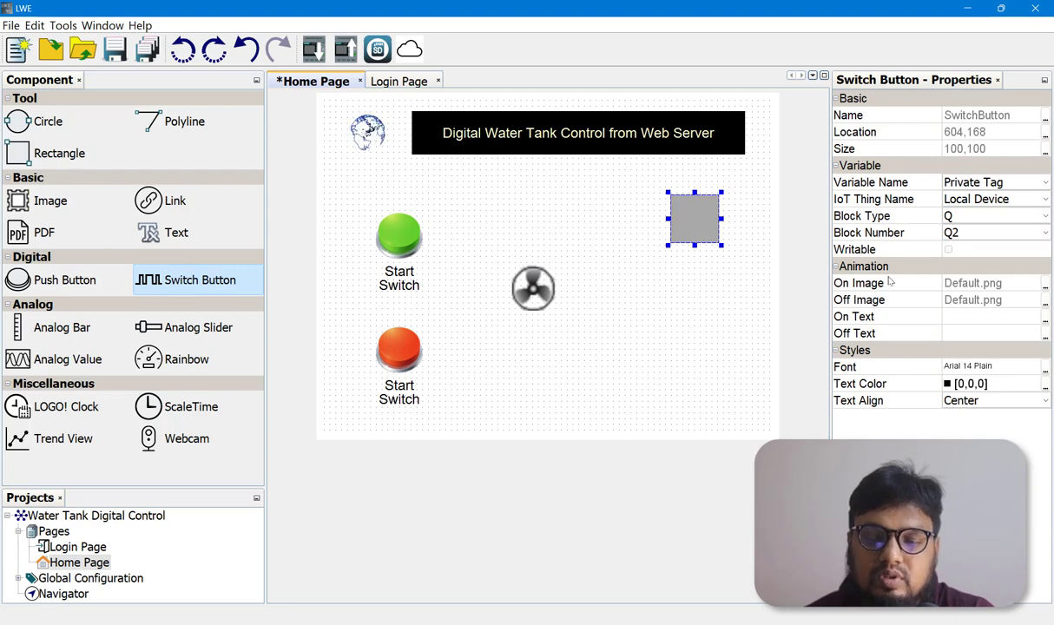
# Step: Set the On Image of the Q2 Switch Button to the first orange flashlight graphic in the Animation folder
pyautogui.click(1045, 284)
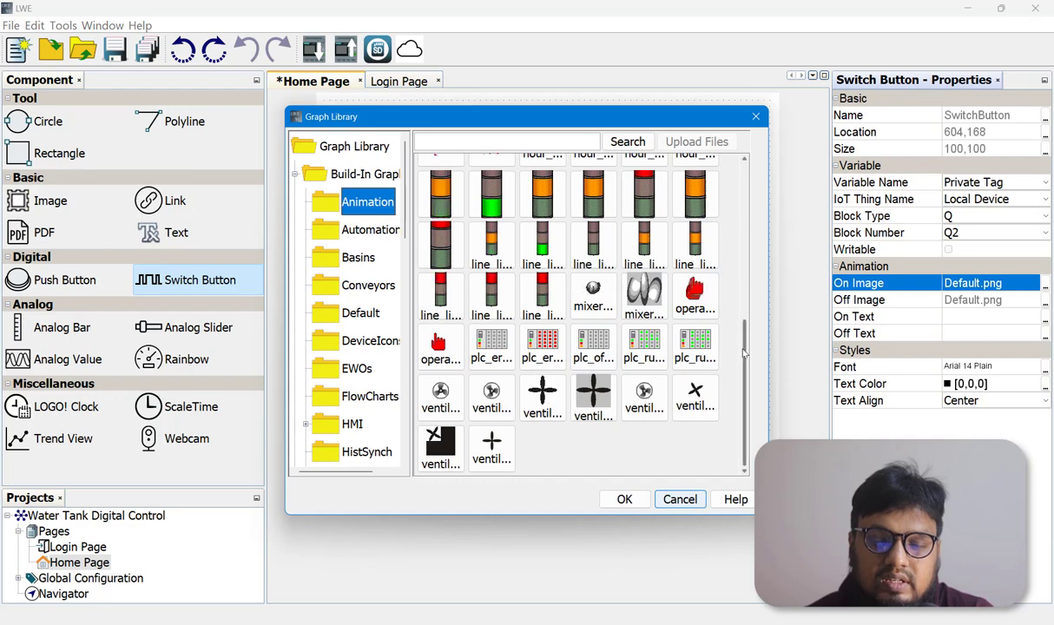
pyautogui.moveTo(744, 373); pyautogui.dragTo(743, 196)
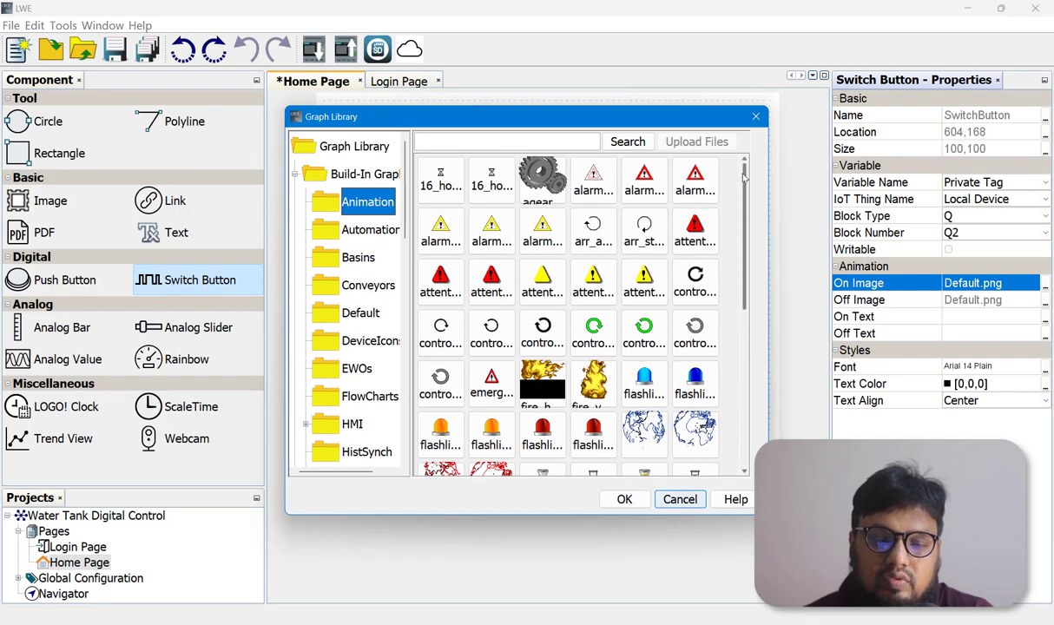
pyautogui.scroll(-3, 521, 286)
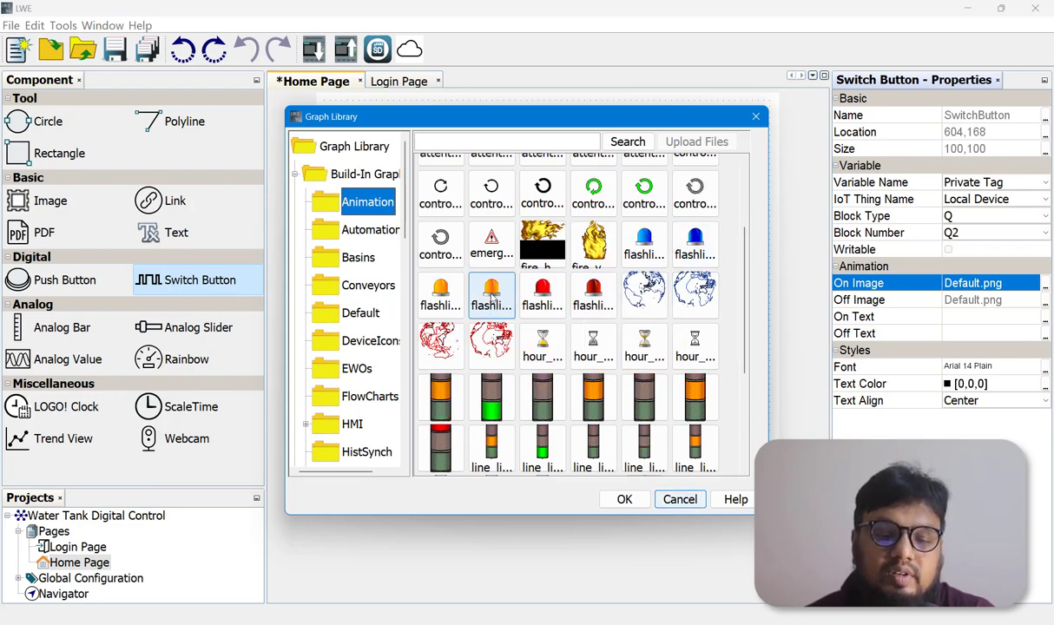
pyautogui.click(462, 299)
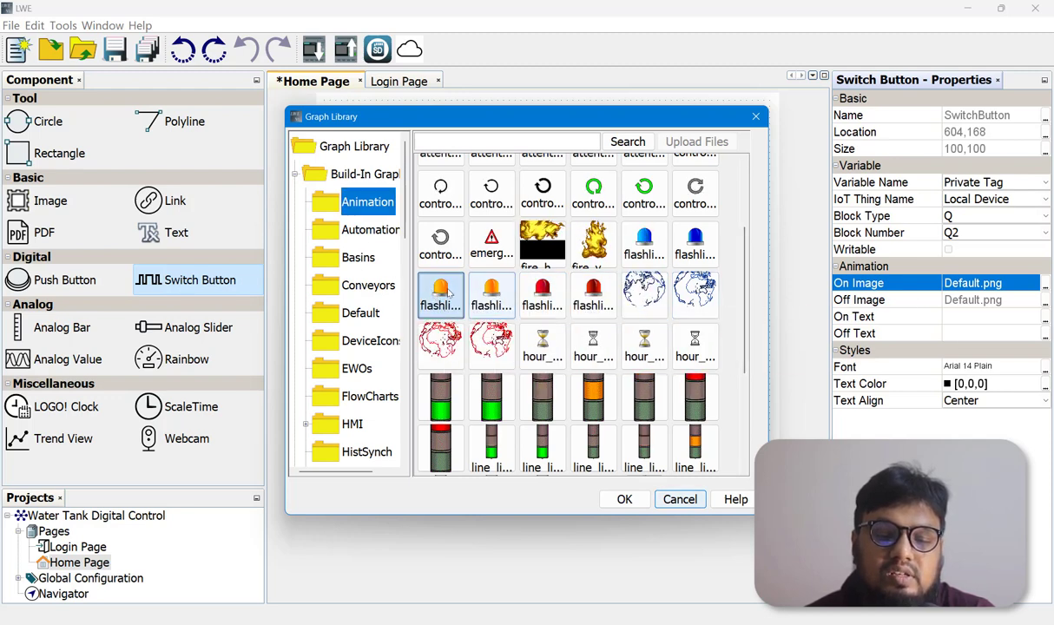
pyautogui.click(624, 499)
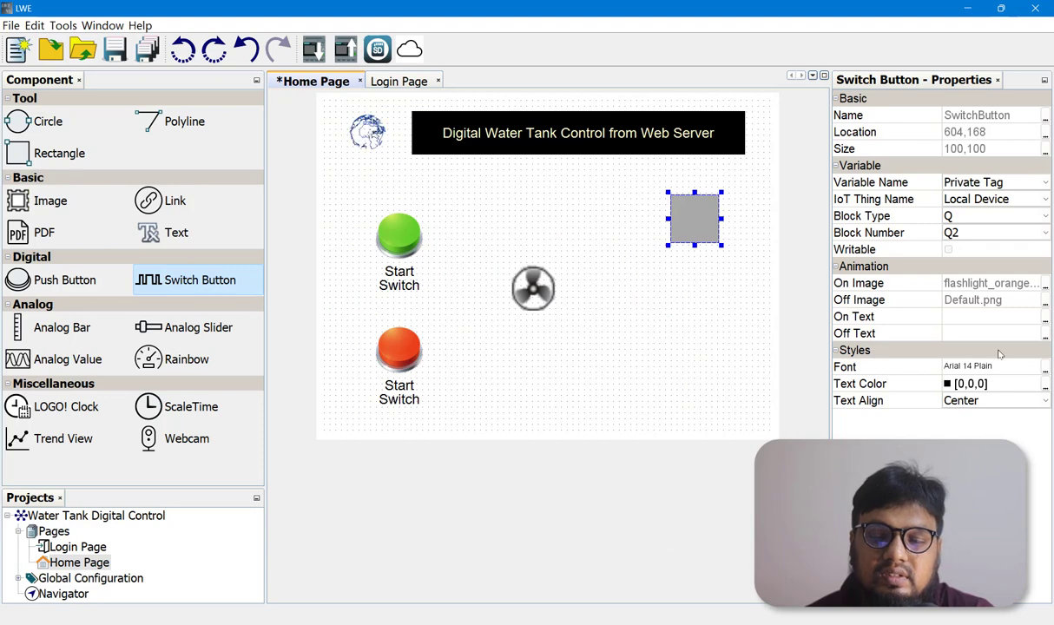
# Step: Set the Off Image of the Q2 Switch Button to the second orange flashlight graphic in the Animation folder
pyautogui.click(1019, 301)
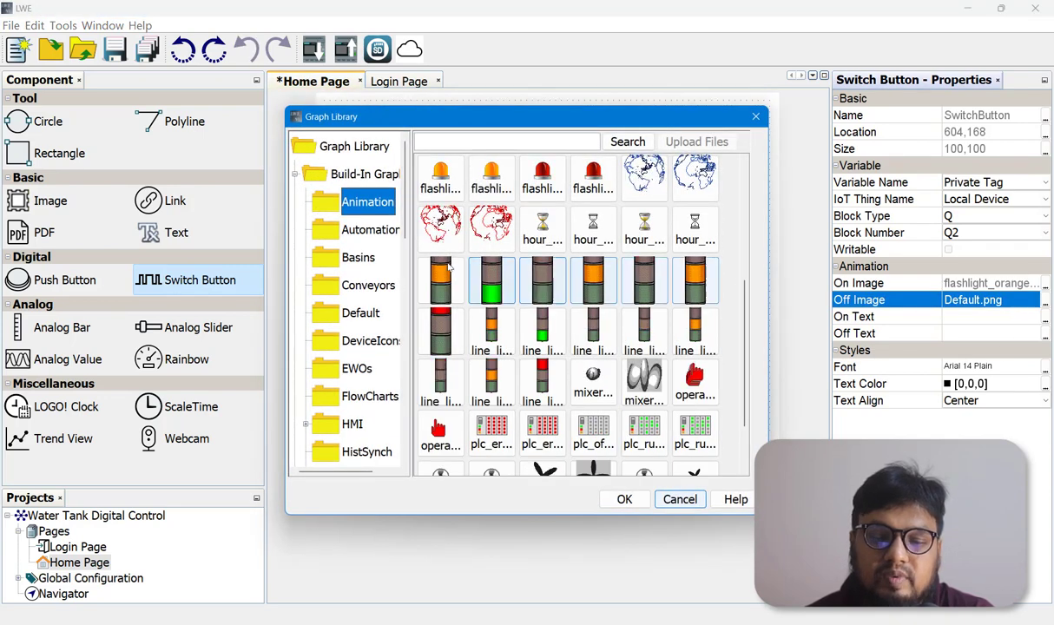
pyautogui.click(492, 178)
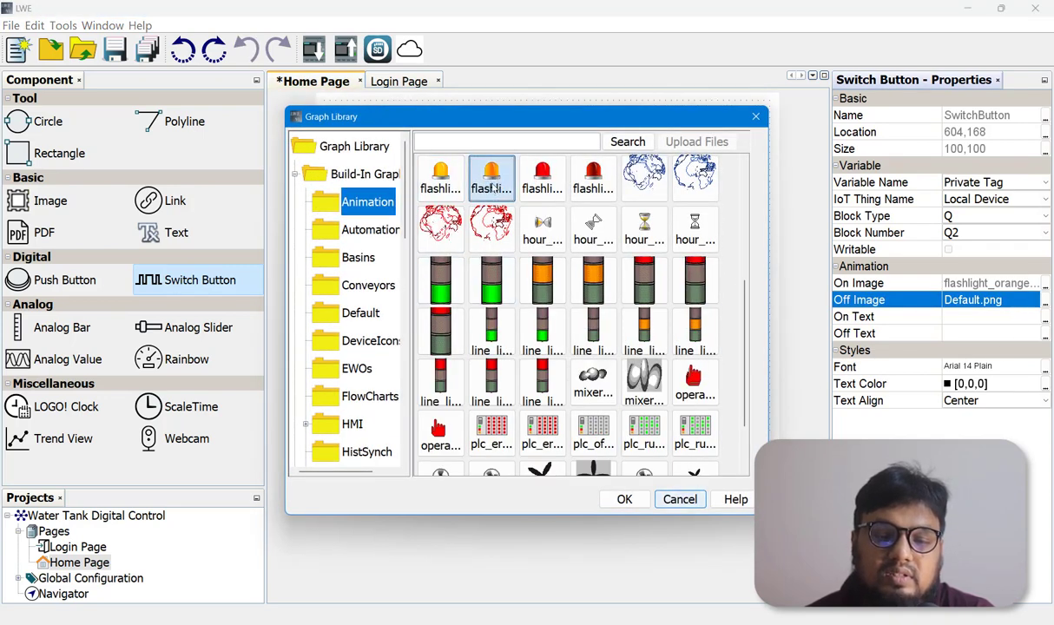
pyautogui.click(614, 510)
pyautogui.click(667, 370)
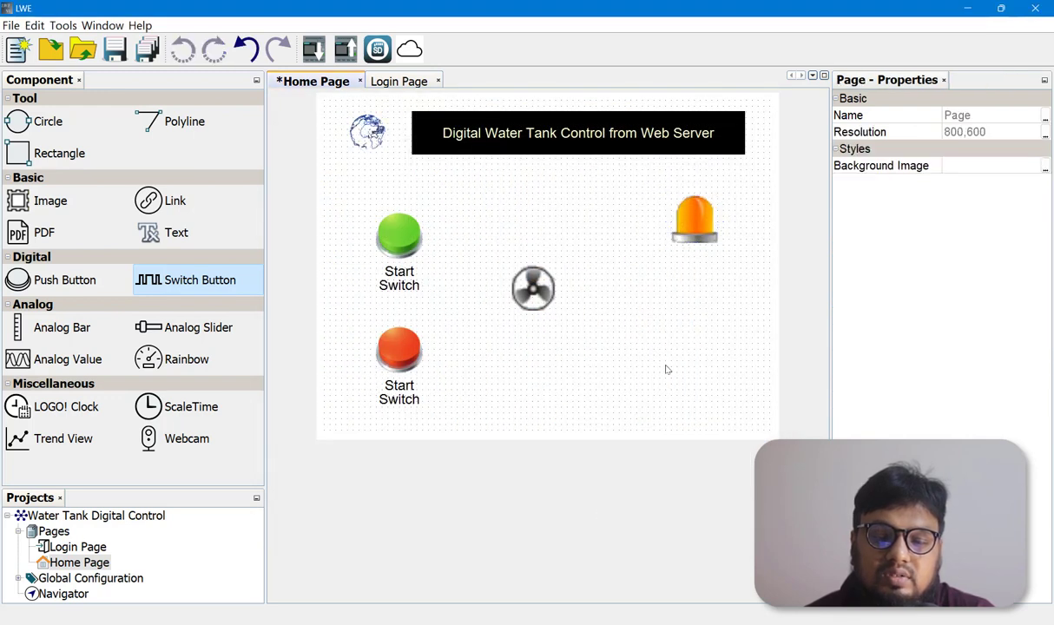
# Step: Move the orange lamp up to about 602,149 and add a 100 by 57 pixel text reading "Green Indicator" directly below it
pyautogui.click(691, 237)
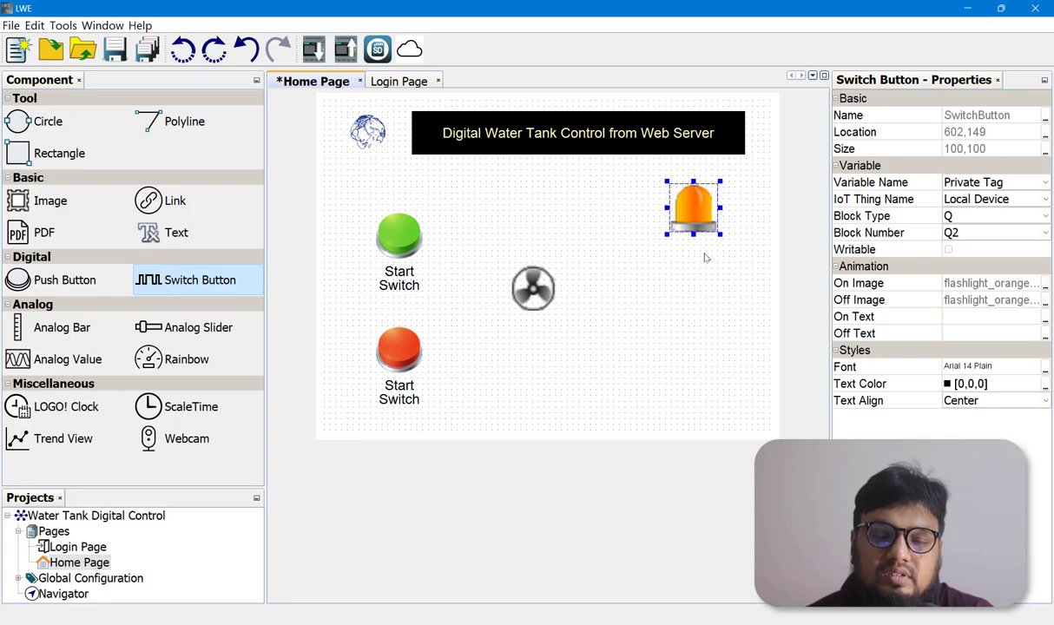
pyautogui.click(670, 246)
pyautogui.click(171, 243)
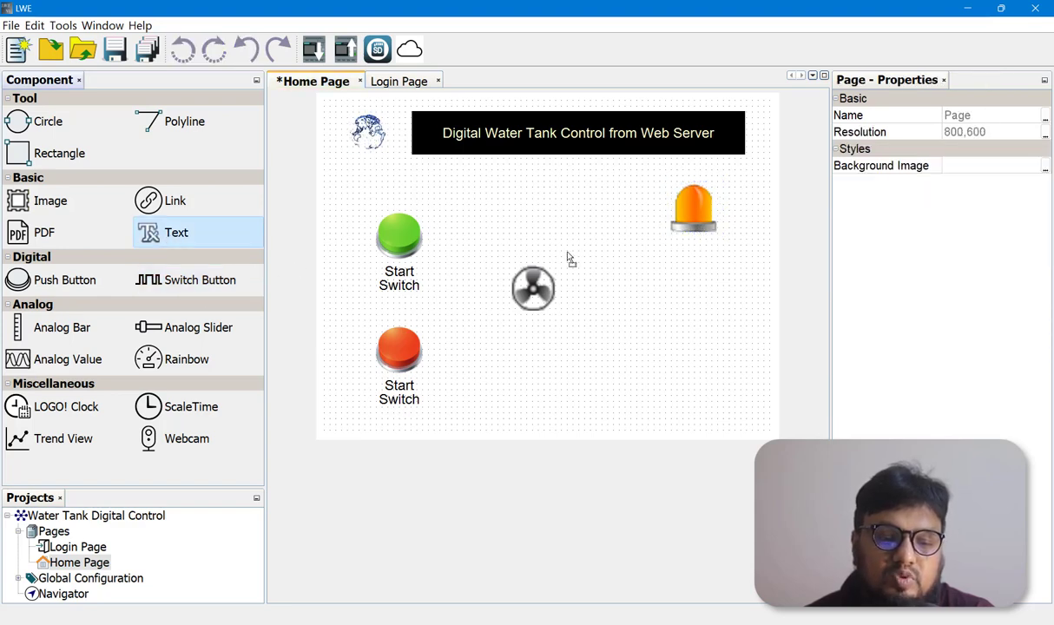
pyautogui.click(700, 262)
pyautogui.moveTo(732, 274); pyautogui.dragTo(691, 251)
pyautogui.doubleClick(692, 251)
pyautogui.write('Green')
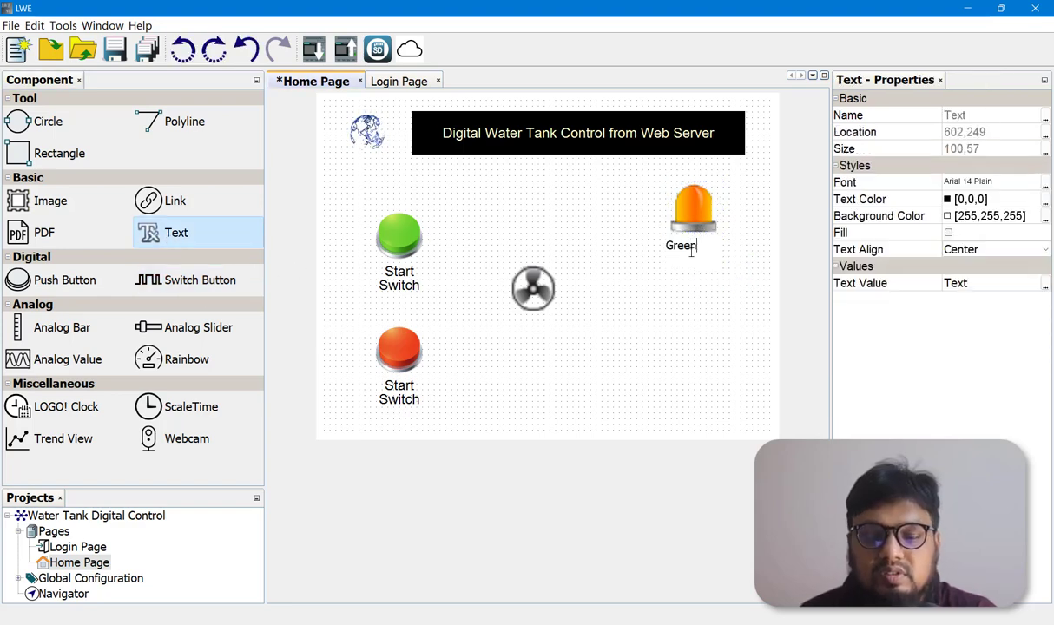
pyautogui.write(' Indic')
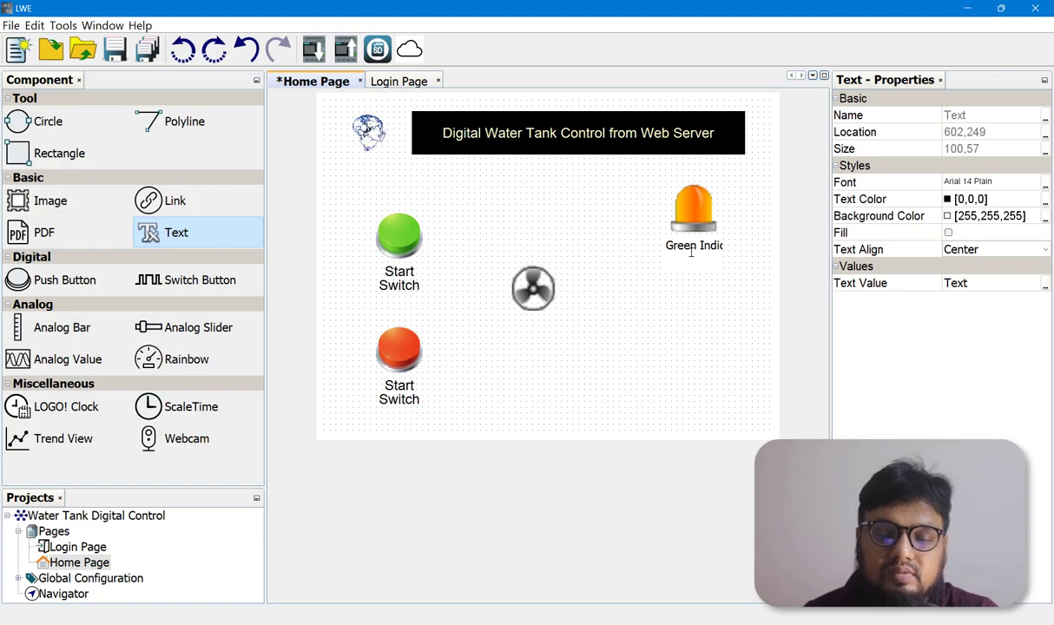
pyautogui.write('ator')
pyautogui.press('Return')
# Step: Set the font size of the Green Indicator text to 18
pyautogui.click(1009, 188)
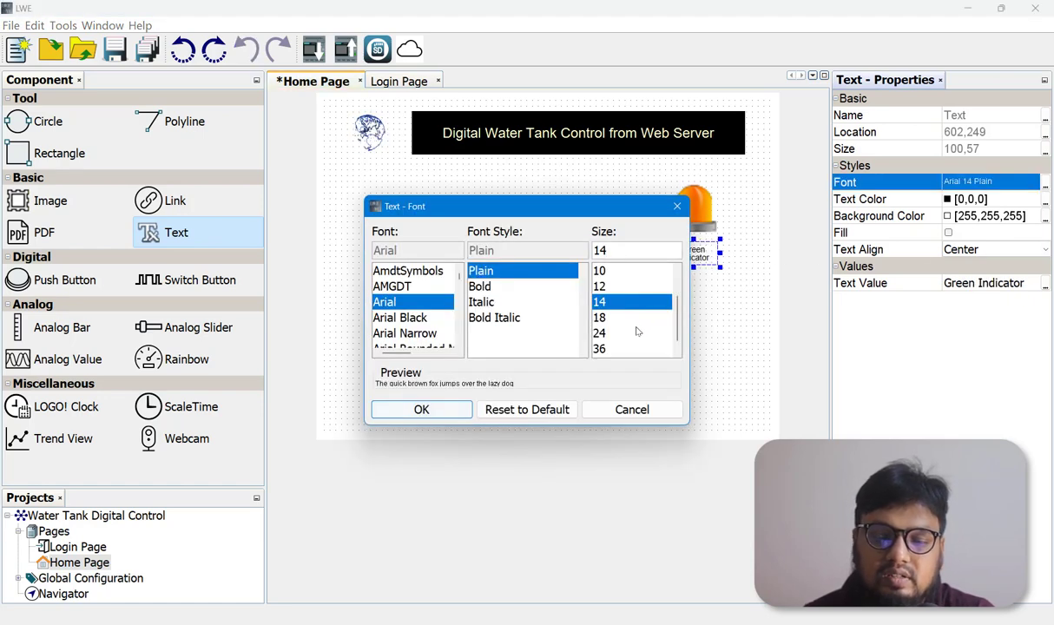
pyautogui.click(604, 317)
pyautogui.click(599, 333)
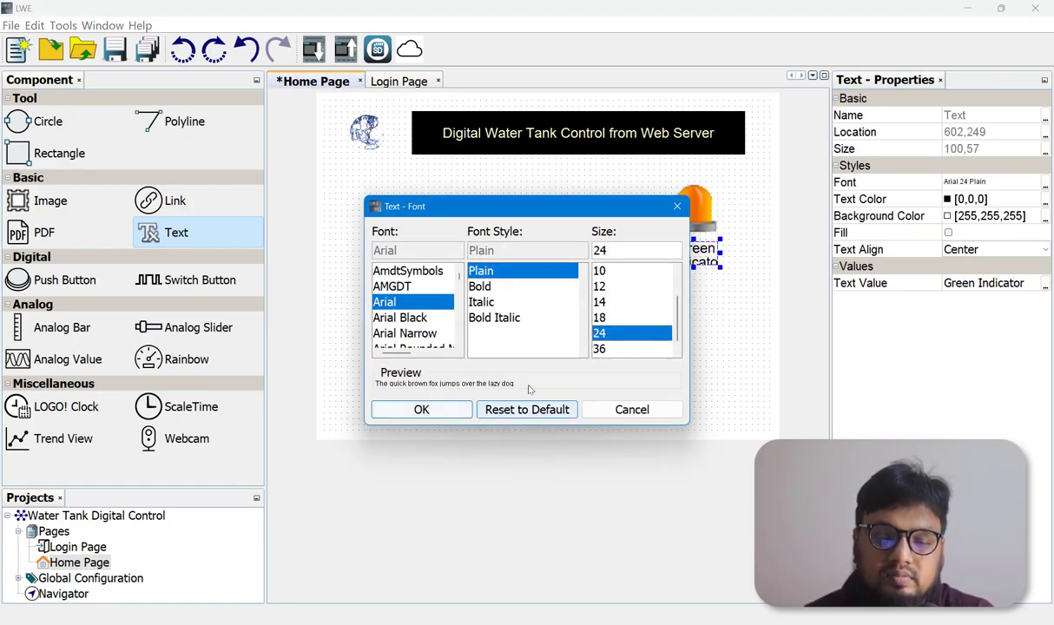
pyautogui.click(599, 317)
pyautogui.click(421, 409)
# Step: Duplicate the orange lamp together with its label straight below the originals, with the lamp copy at about 602,356
pyautogui.click(690, 208)
pyautogui.click(703, 253)
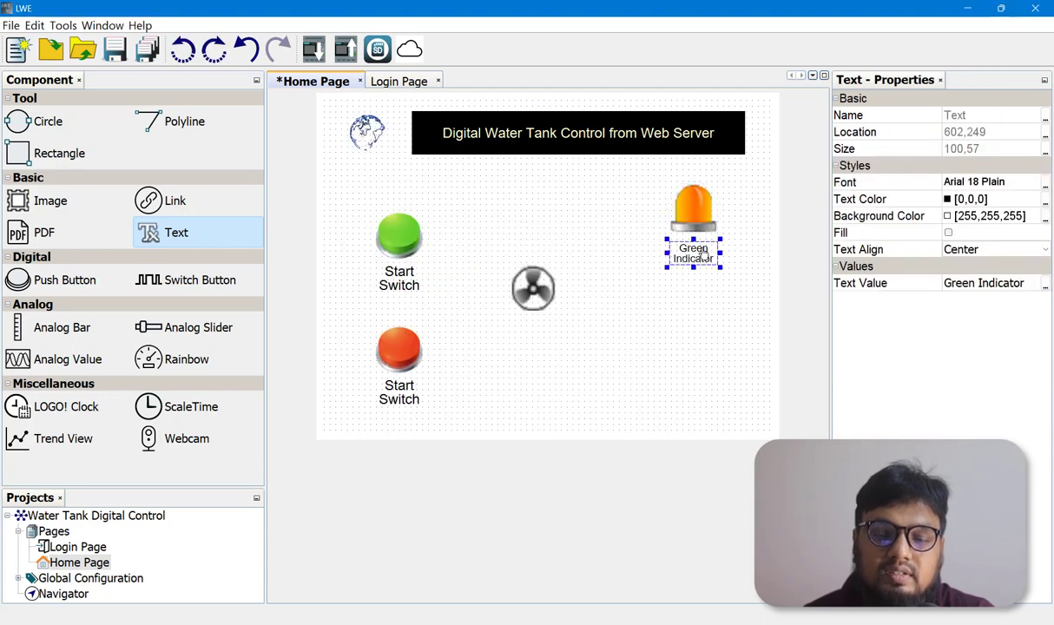
pyautogui.keyDown('ctrl'); pyautogui.click(697, 221); pyautogui.keyUp('ctrl')
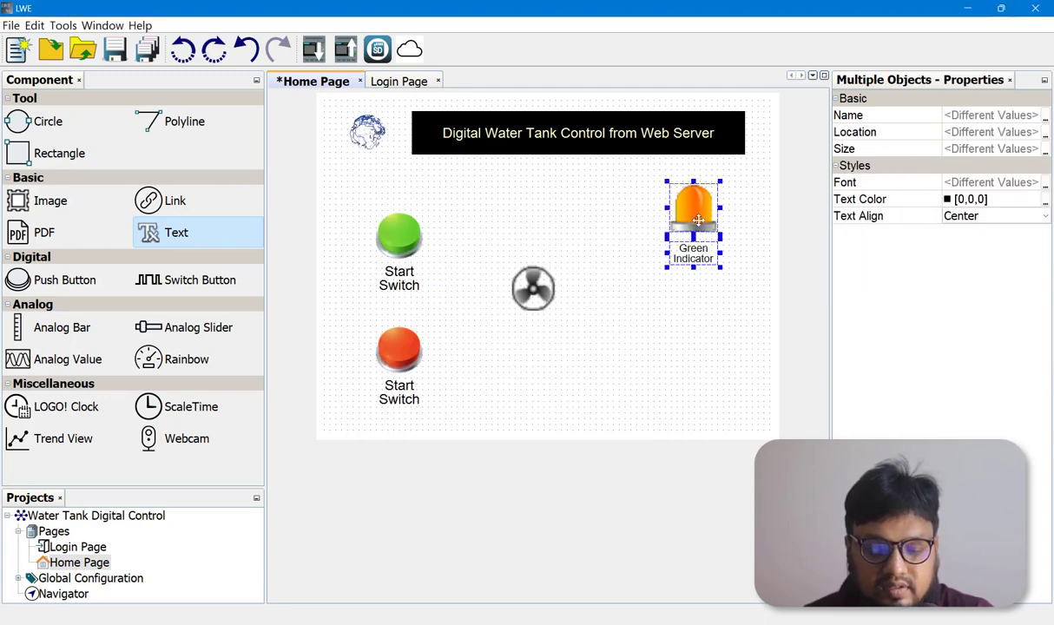
pyautogui.keyDown('ctrl'); pyautogui.moveTo(697, 221); pyautogui.dragTo(698, 340); pyautogui.keyUp('ctrl')
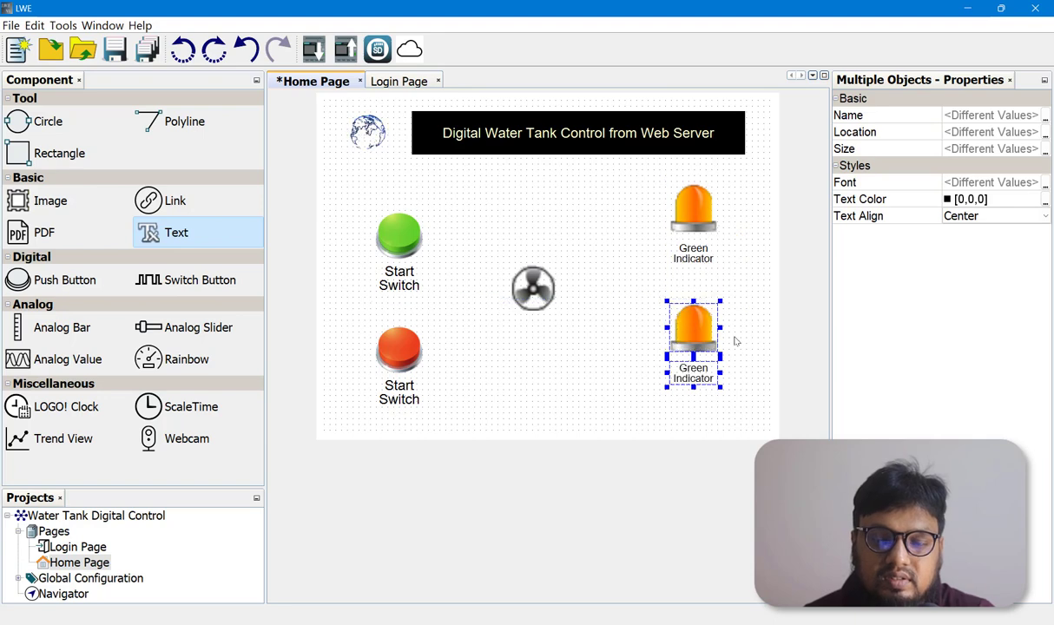
pyautogui.click(735, 341)
# Step: Set the block number of the lower orange lamp to Q3
pyautogui.click(704, 333)
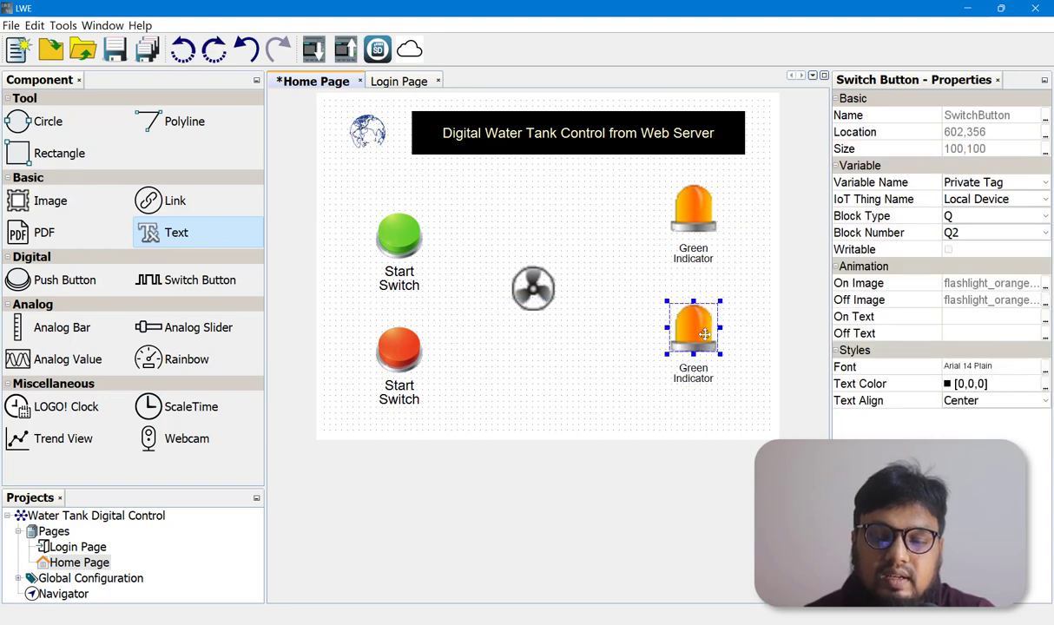
pyautogui.click(979, 233)
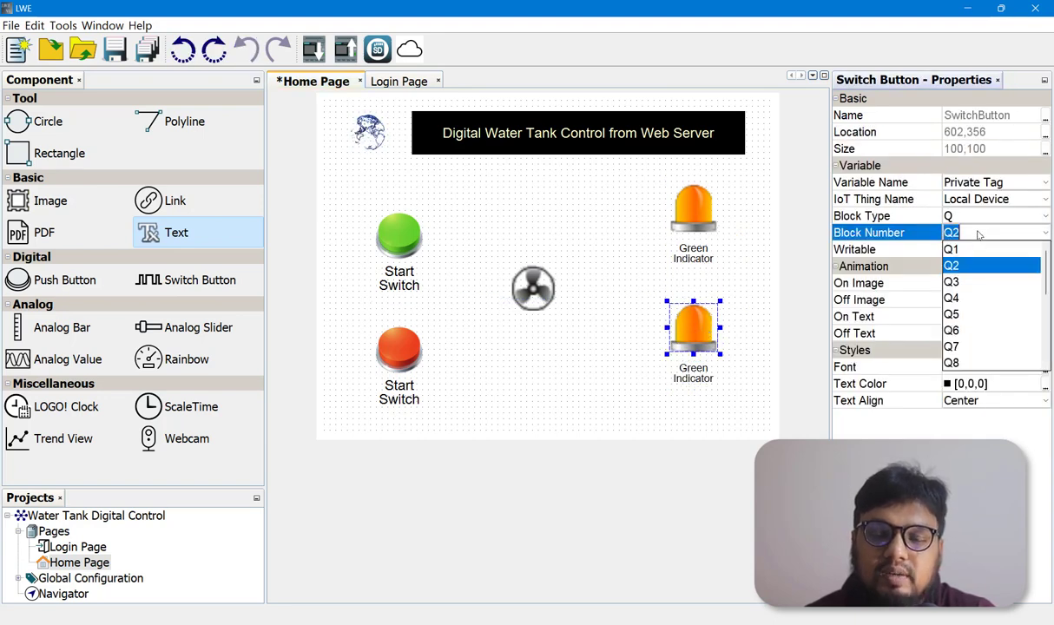
pyautogui.click(962, 280)
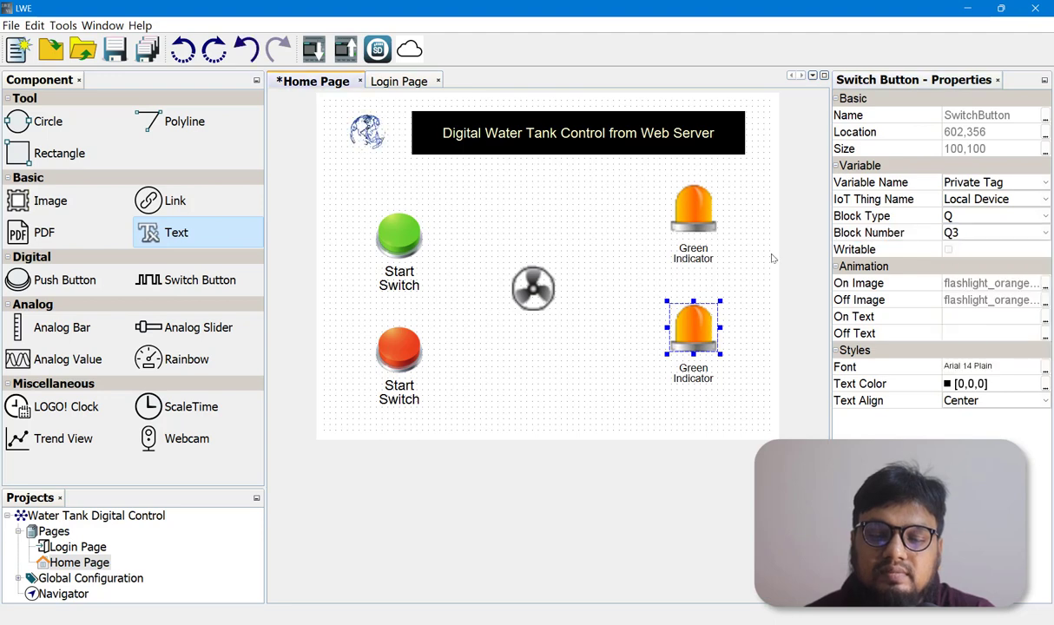
# Step: Change the label below the lower lamp to read "Red Indicator"
pyautogui.click(751, 330)
pyautogui.click(701, 374)
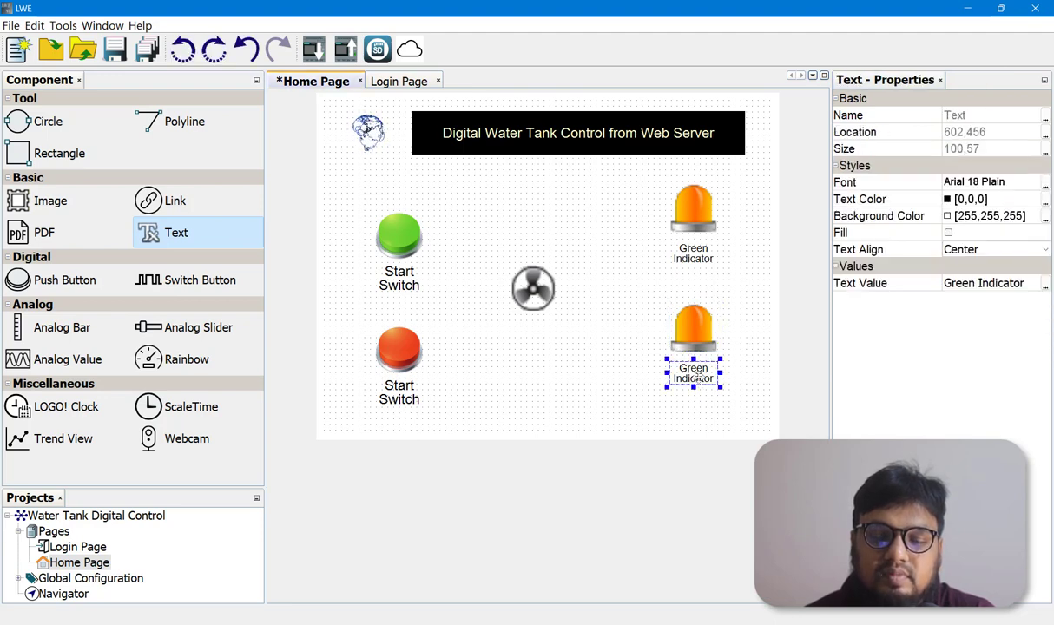
pyautogui.doubleClick(699, 371)
pyautogui.doubleClick(683, 367)
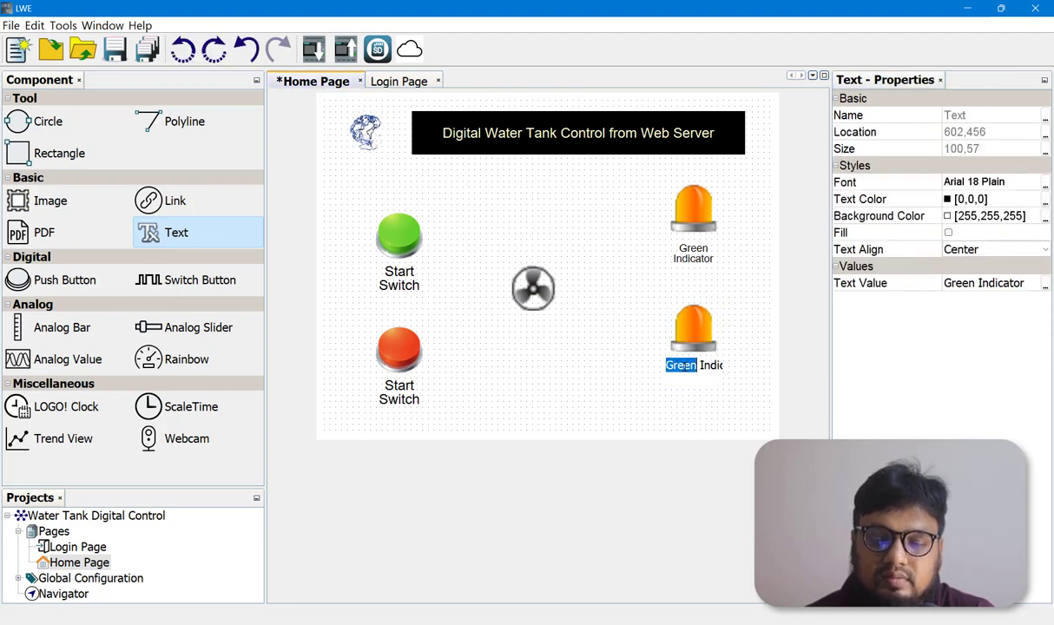
pyautogui.write('Stop')
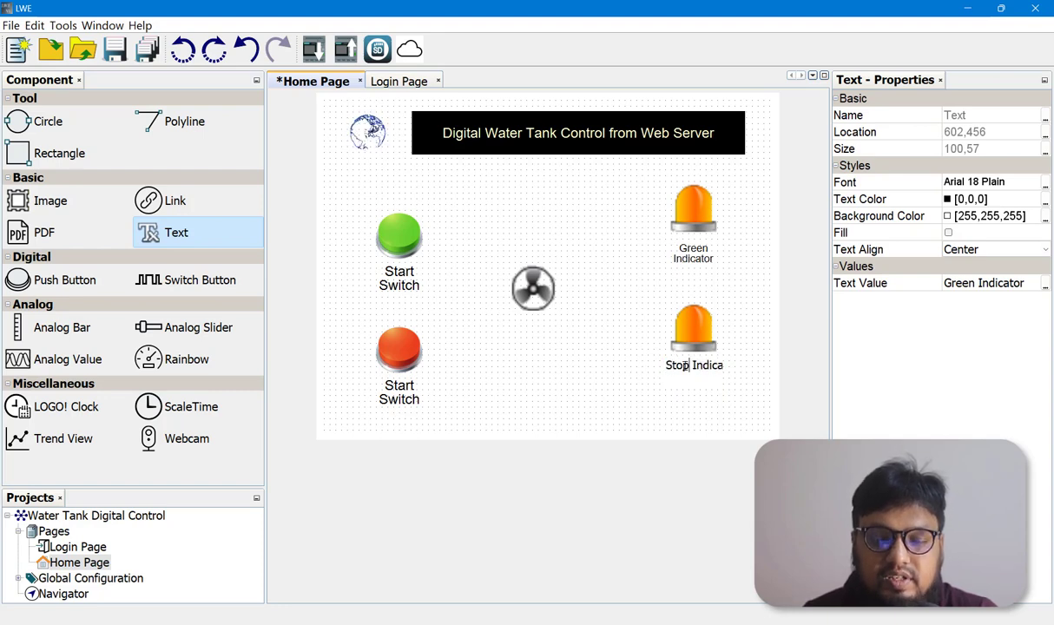
pyautogui.press('BackSpace')
pyautogui.press('BackSpace')
pyautogui.press('BackSpace')
pyautogui.press('BackSpace')
pyautogui.write('Red')
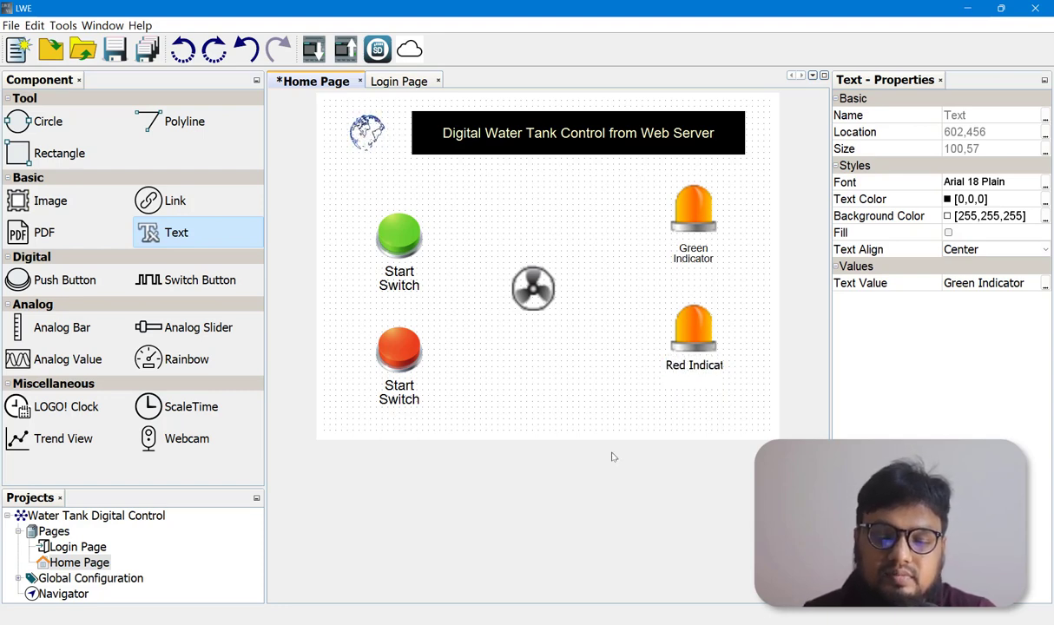
pyautogui.click(634, 428)
# Step: Set the lower lamp's on image to flashlight_red_ani.gif and its off image to flashlight_red_static.gif
pyautogui.click(695, 281)
pyautogui.click(694, 336)
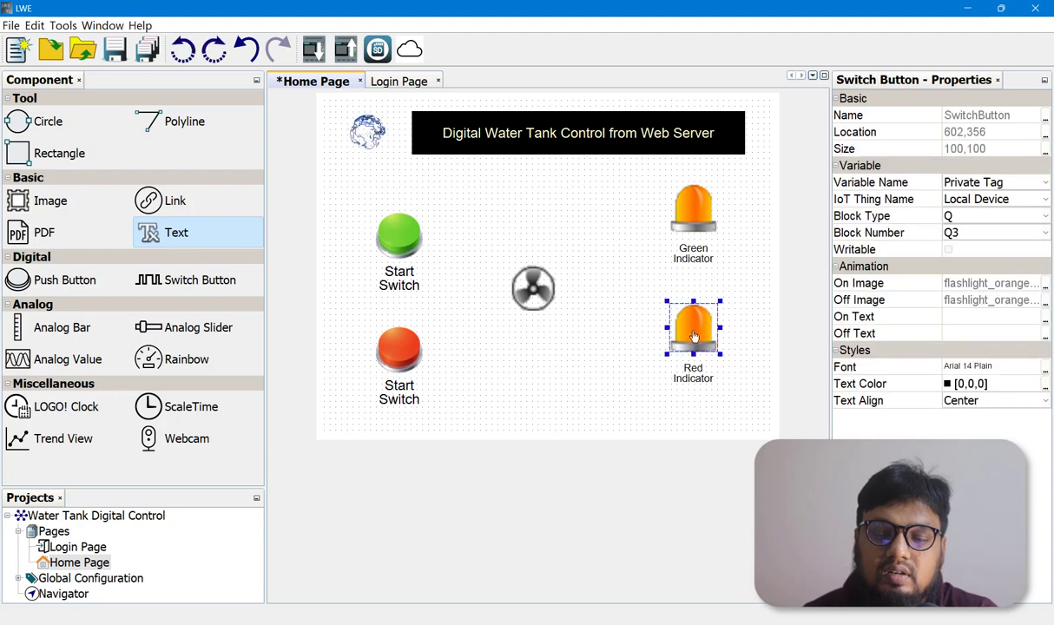
pyautogui.click(996, 287)
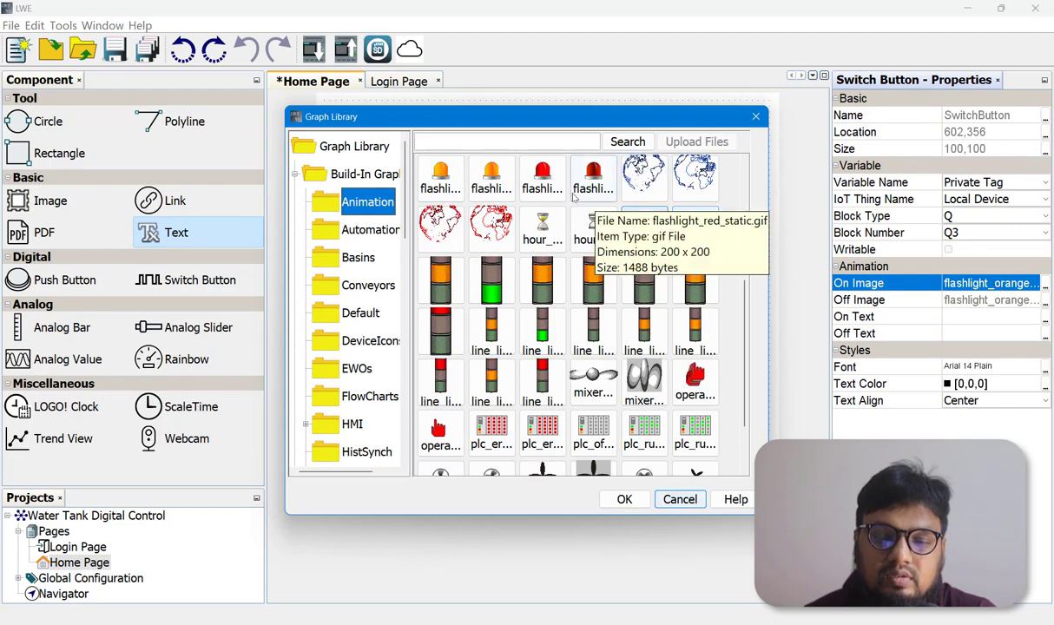
pyautogui.click(543, 180)
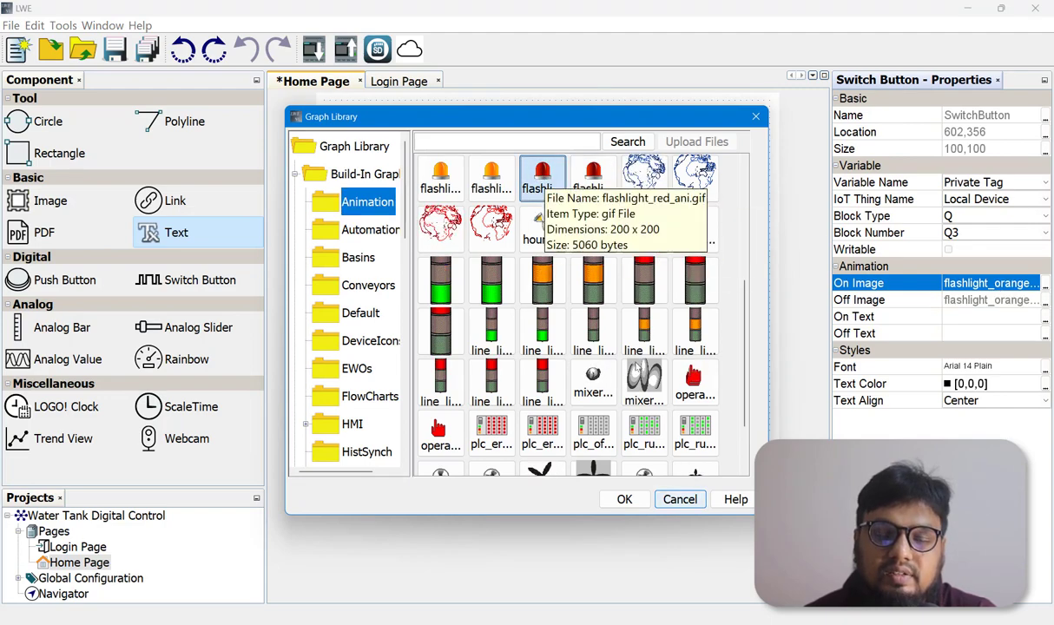
pyautogui.doubleClick(545, 178)
pyautogui.click(1046, 299)
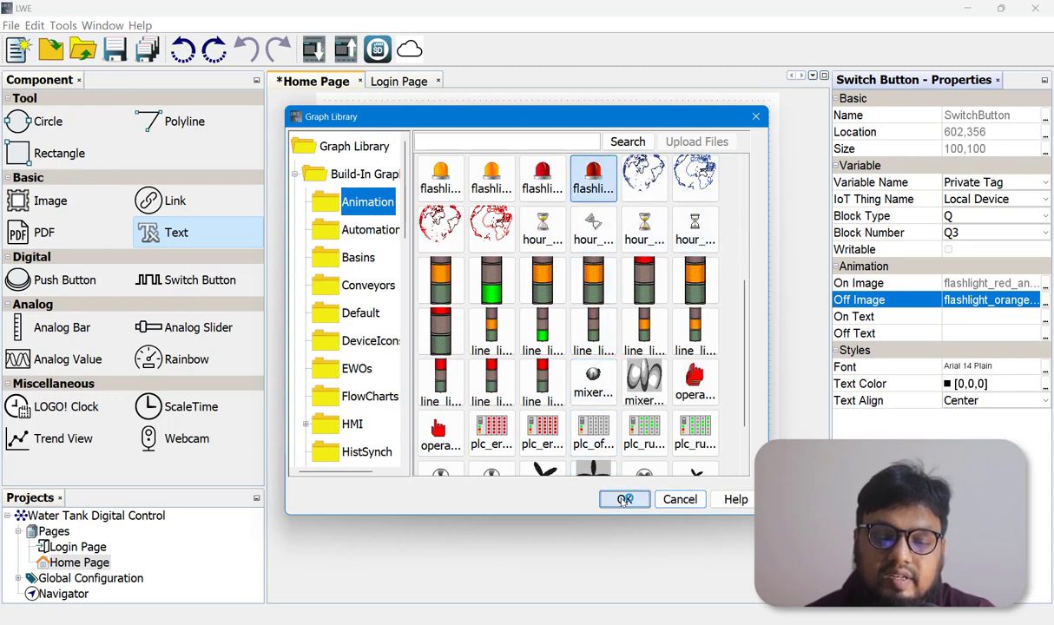
pyautogui.click(625, 496)
pyautogui.click(683, 420)
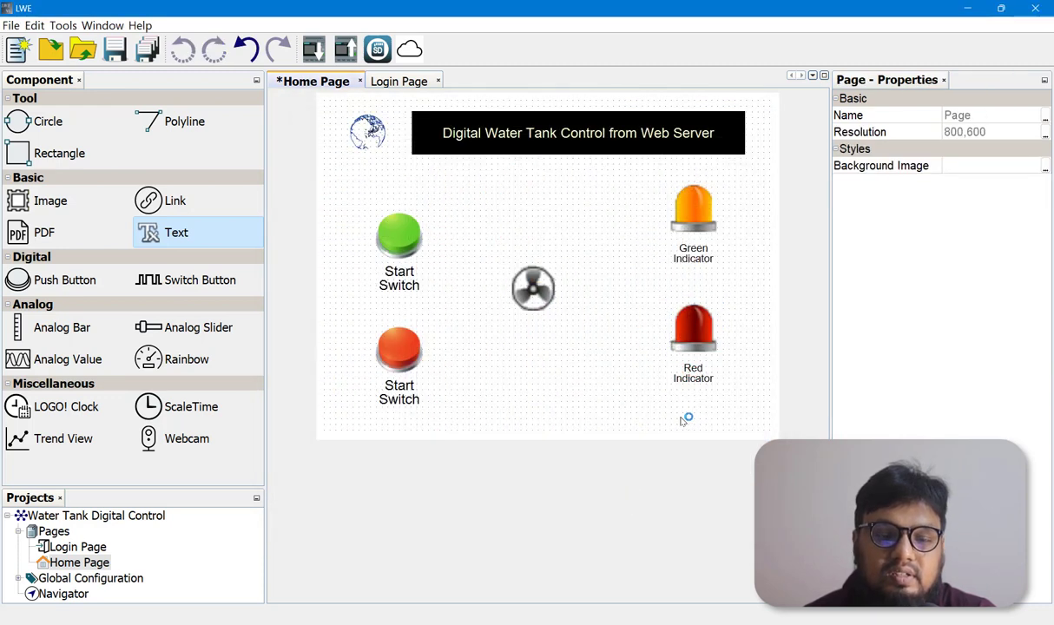
# Step: Move the fan to about 350,270 and review the variable settings of both push buttons, the fan and both lamps
pyautogui.moveTo(533, 288); pyautogui.dragTo(548, 282)
pyautogui.click(411, 225)
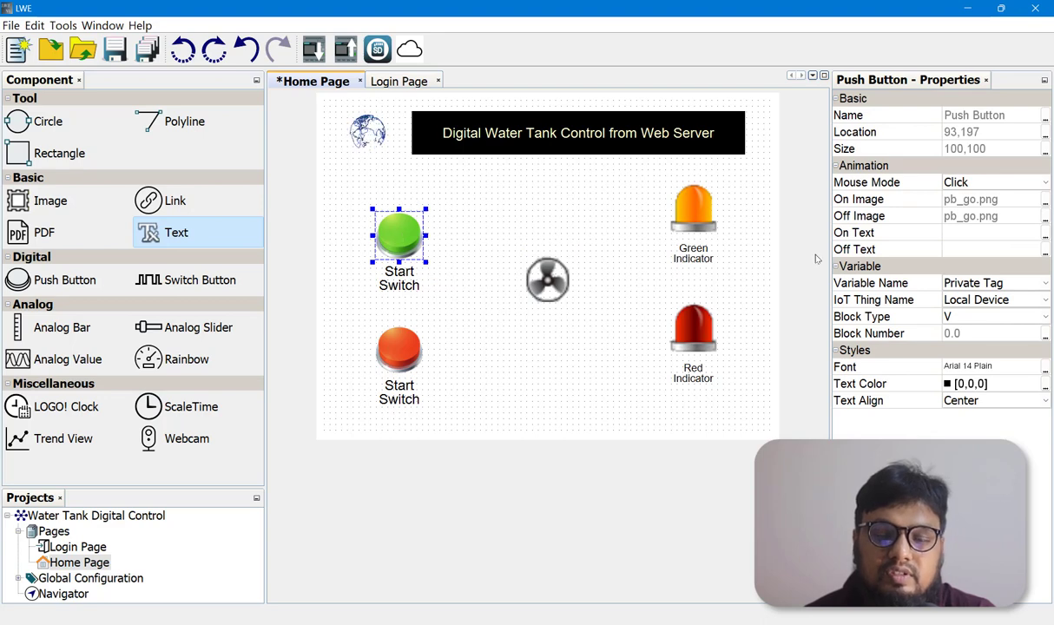
pyautogui.click(404, 348)
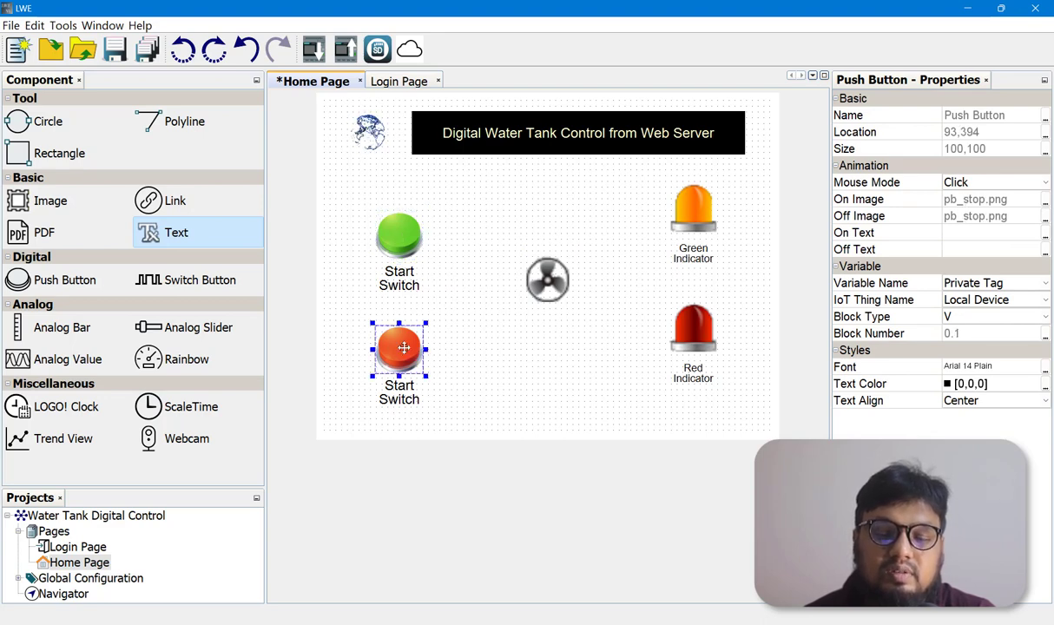
pyautogui.click(523, 267)
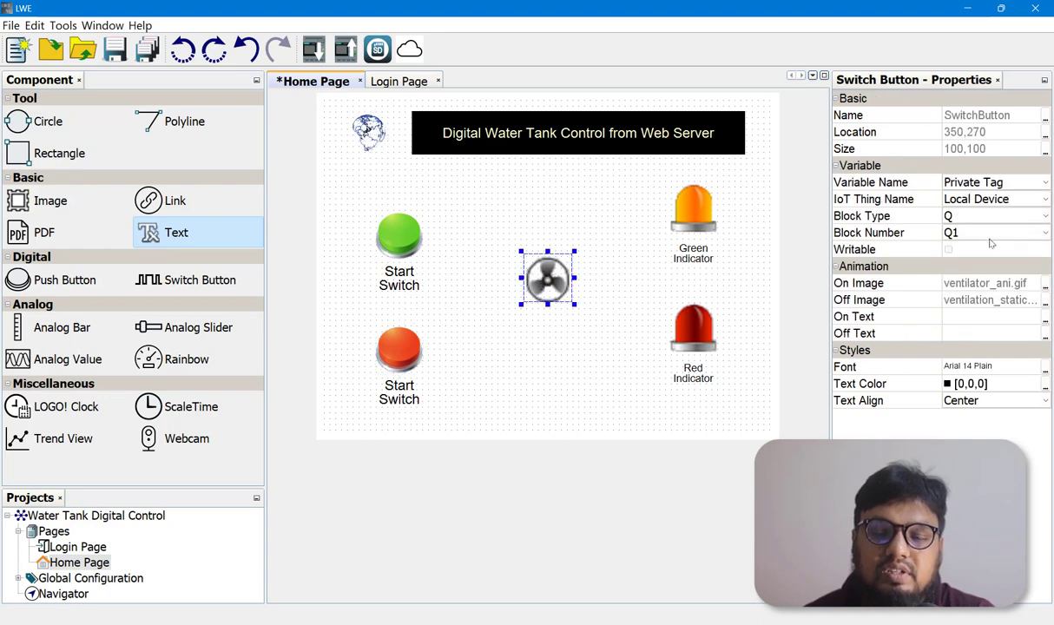
pyautogui.click(695, 208)
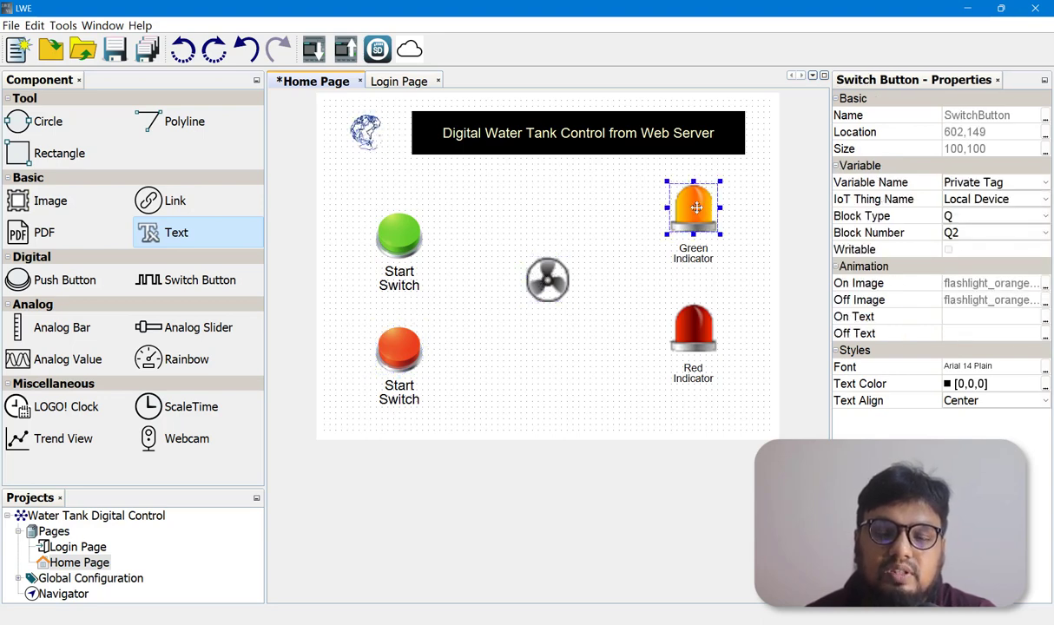
pyautogui.click(700, 325)
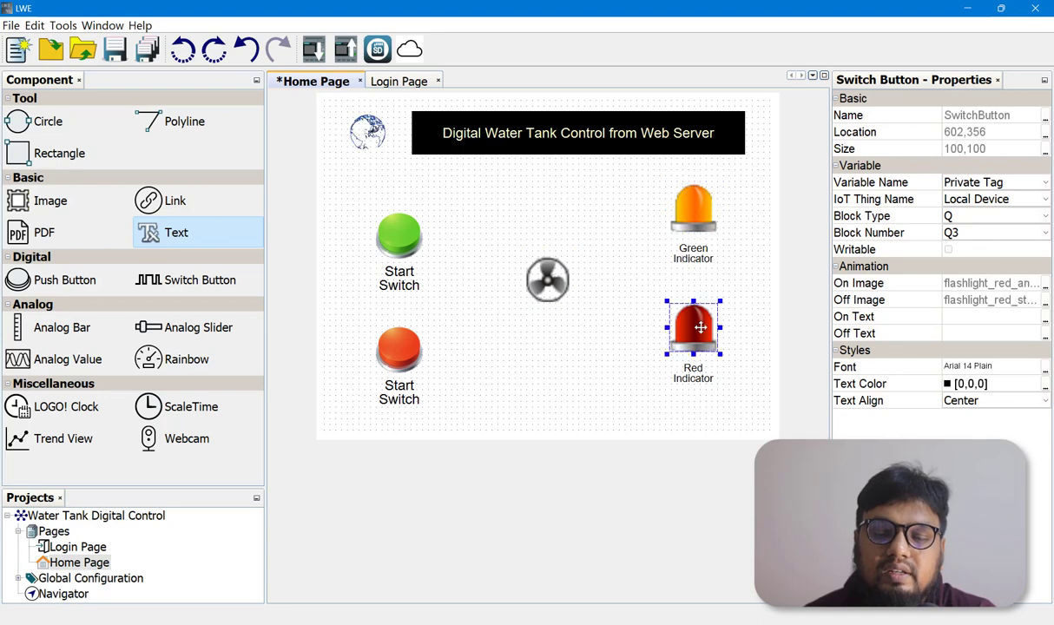
# Step: Copy the Green Indicator label to just below the fan, centre it there and change its text to "Fill Vulve"
pyautogui.click(699, 255)
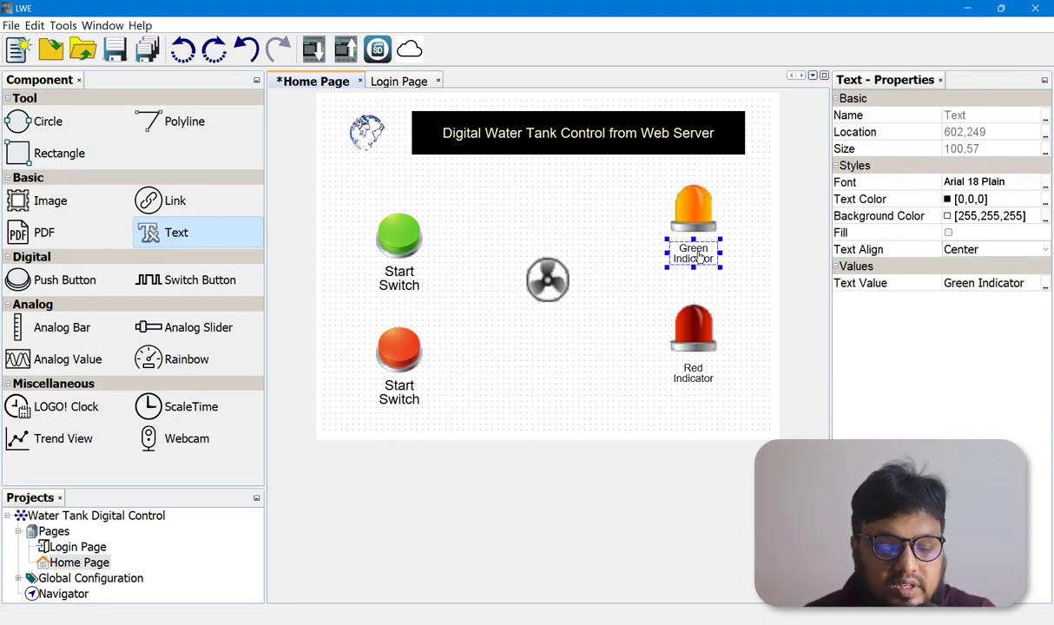
pyautogui.moveTo(700, 255); pyautogui.dragTo(543, 330)
pyautogui.doubleClick(544, 331)
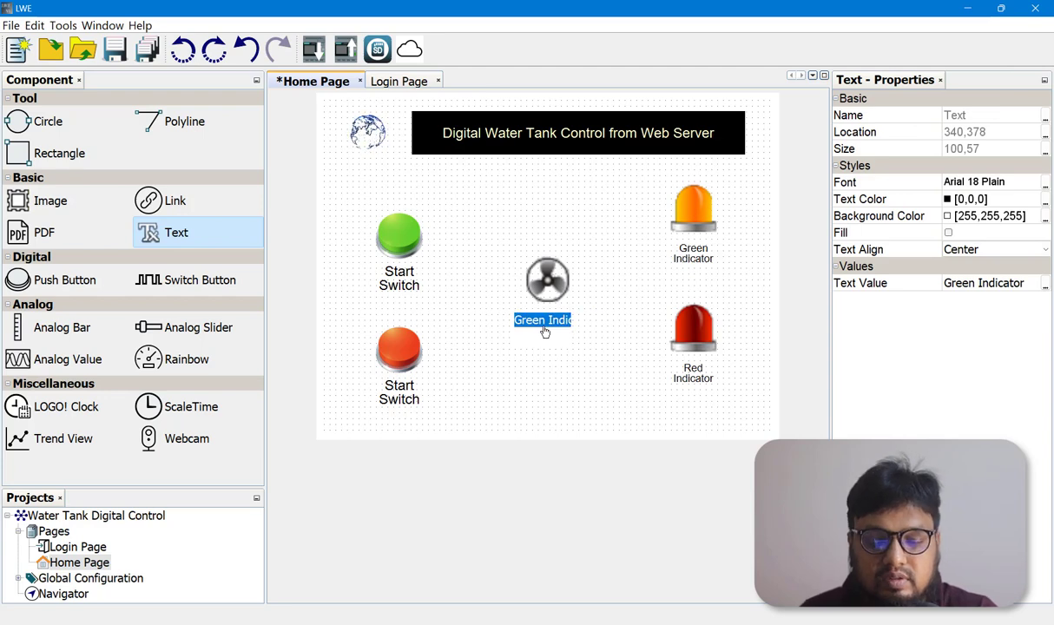
pyautogui.write('Fill Vul')
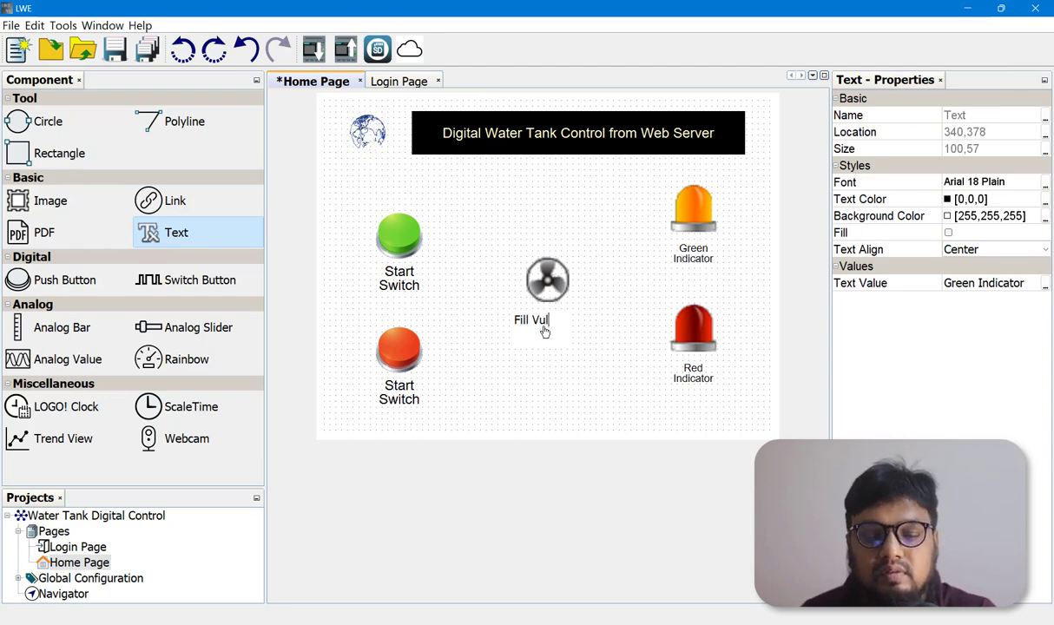
pyautogui.write('ve')
pyautogui.click(556, 348)
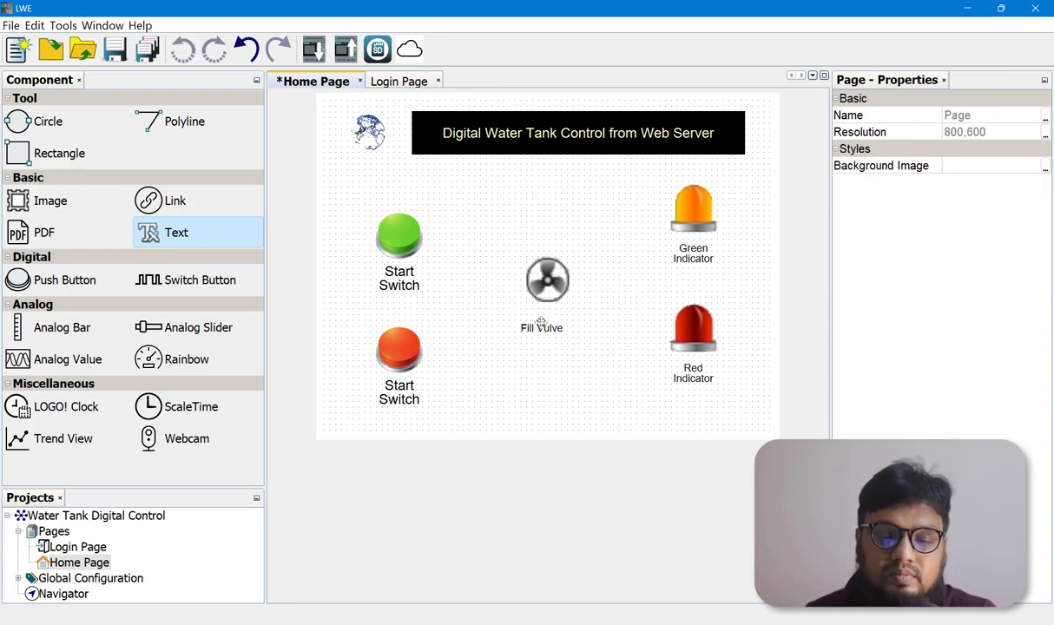
pyautogui.moveTo(543, 328); pyautogui.dragTo(548, 324)
pyautogui.click(593, 382)
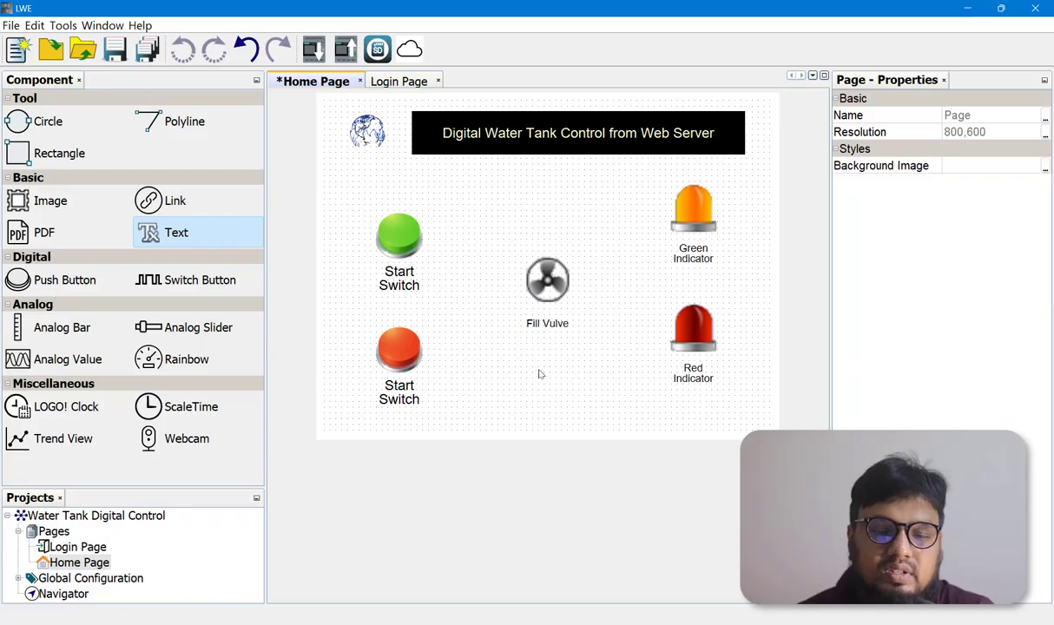
# Step: Save the project and download it to the LOGO! at 192.168.0.7 through the Realtek PCIe GbE Family Controller, stopping the running device
pyautogui.click(314, 50)
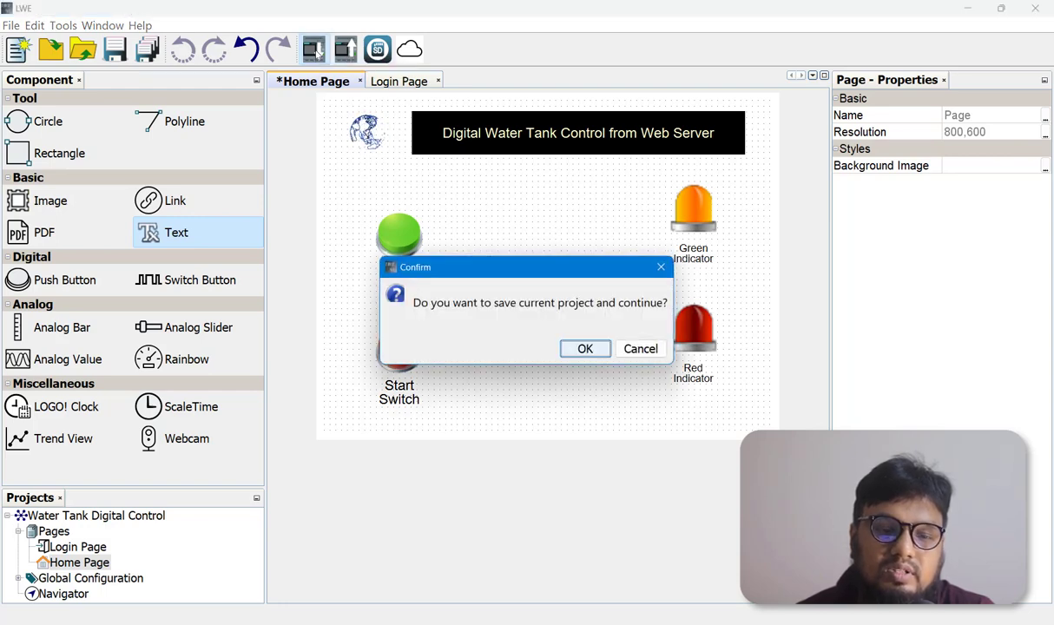
pyautogui.click(591, 352)
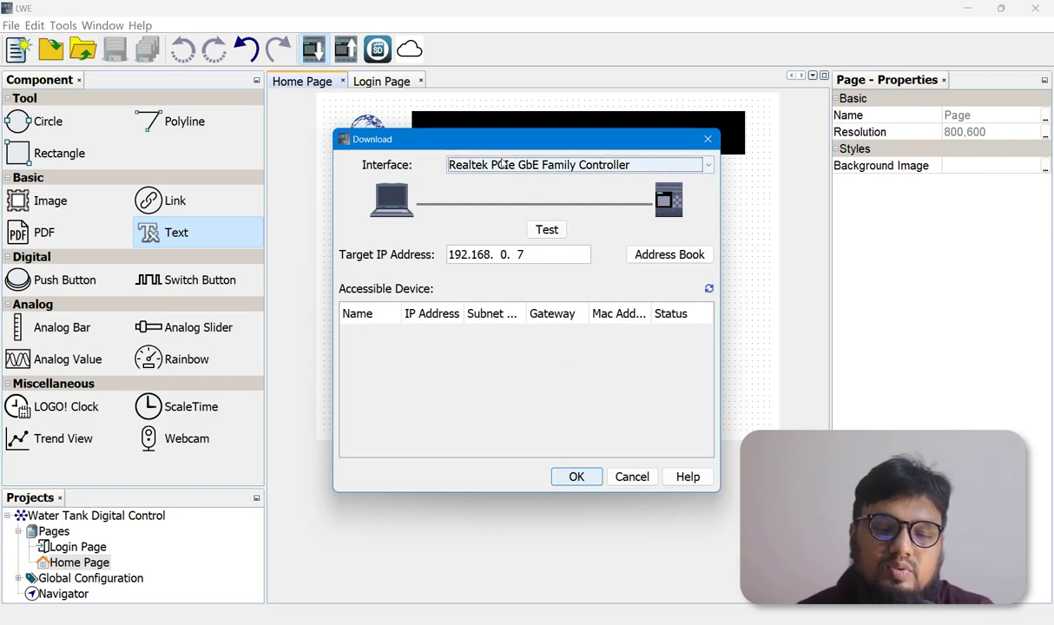
pyautogui.click(575, 476)
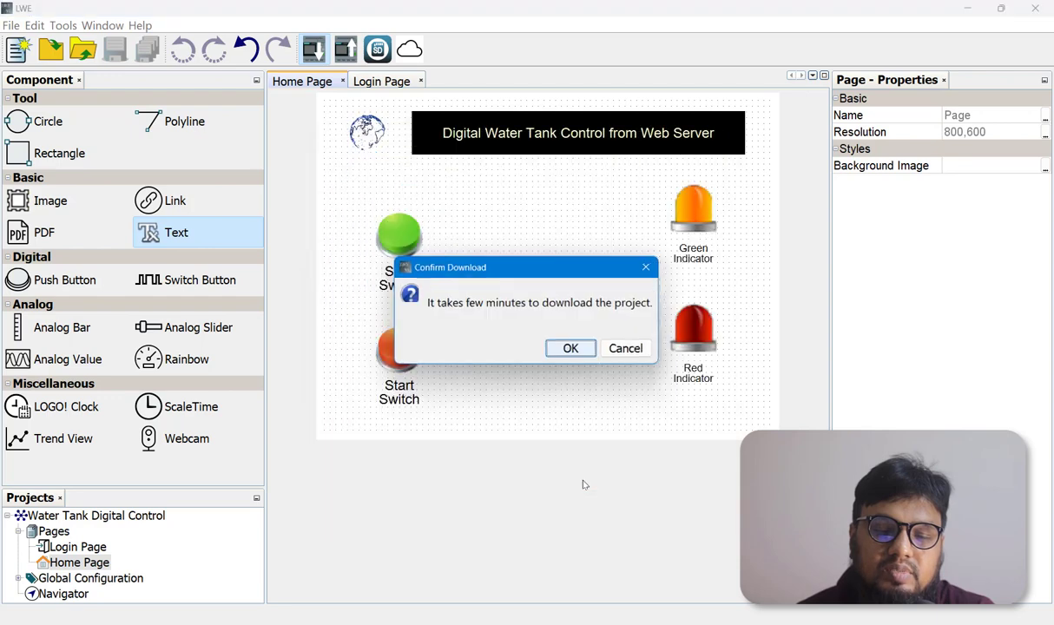
pyautogui.click(567, 349)
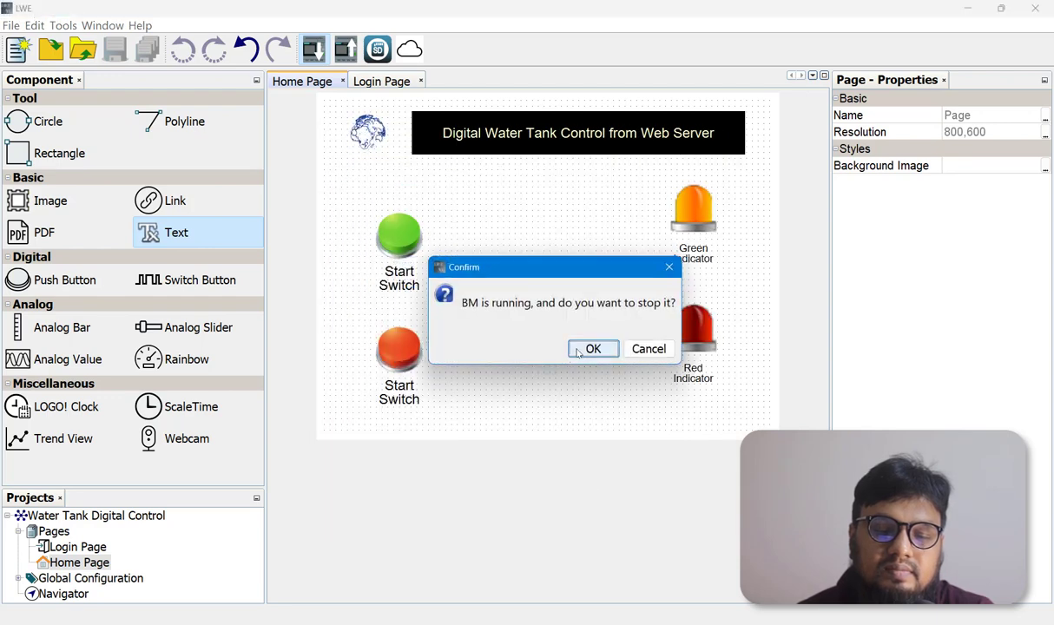
pyautogui.click(580, 352)
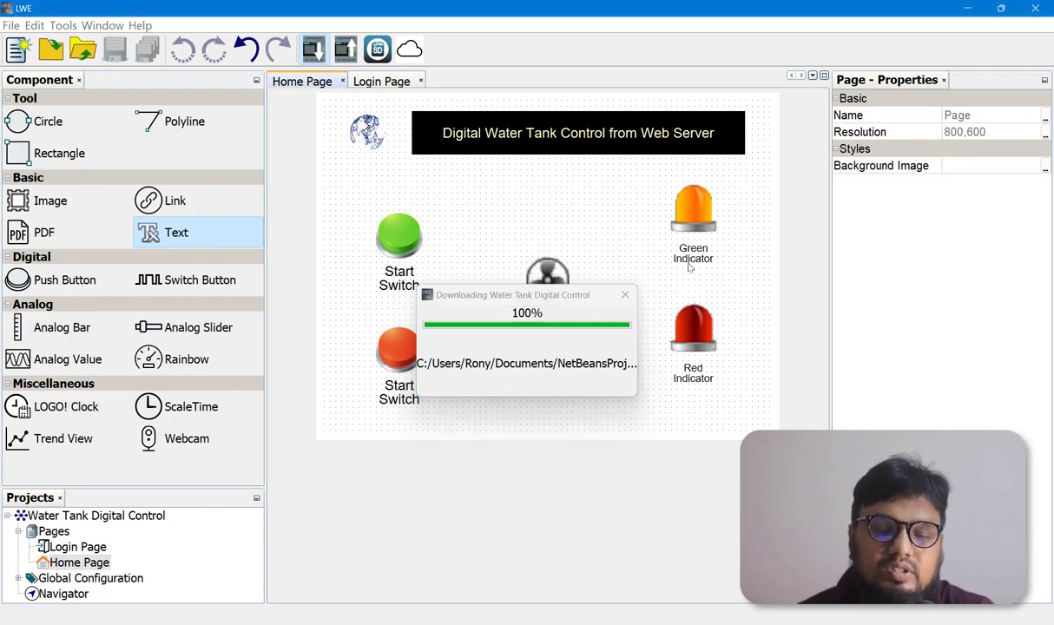
pyautogui.click(595, 348)
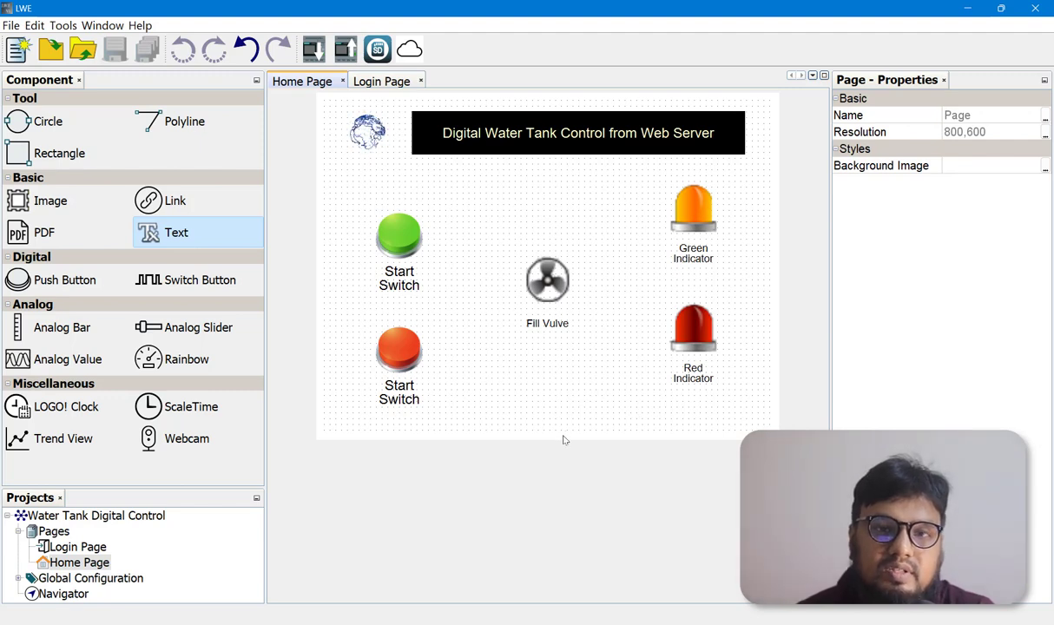
# Step: Switch to the Edge browser and load the LOGO! web server at 192.168.0.7:8080
pyautogui.click(968, 9)
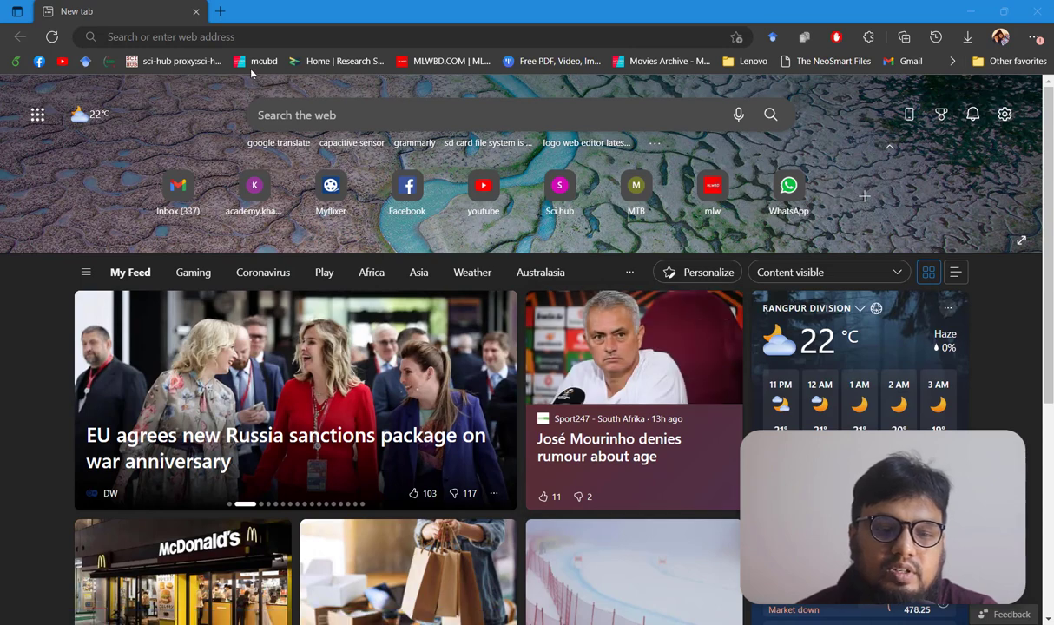
pyautogui.click(173, 39)
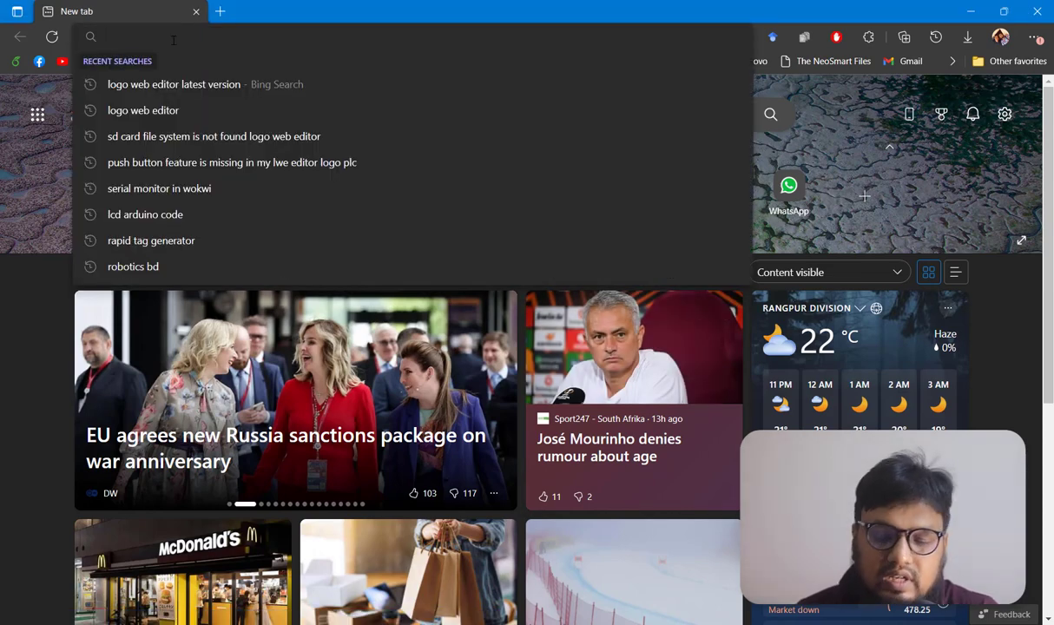
pyautogui.write('192')
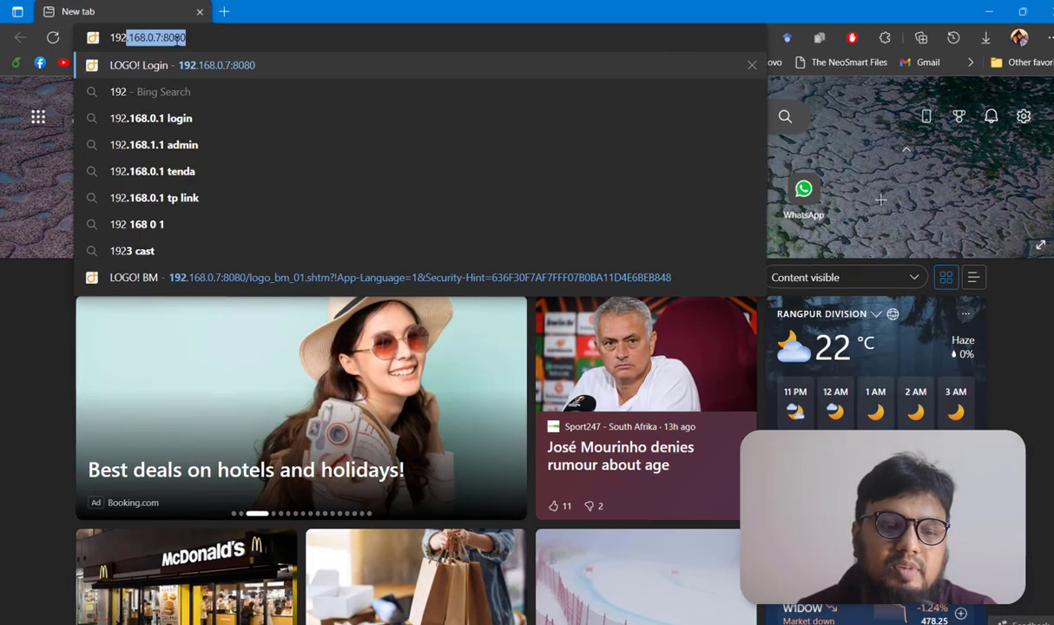
pyautogui.write('.168.0.7')
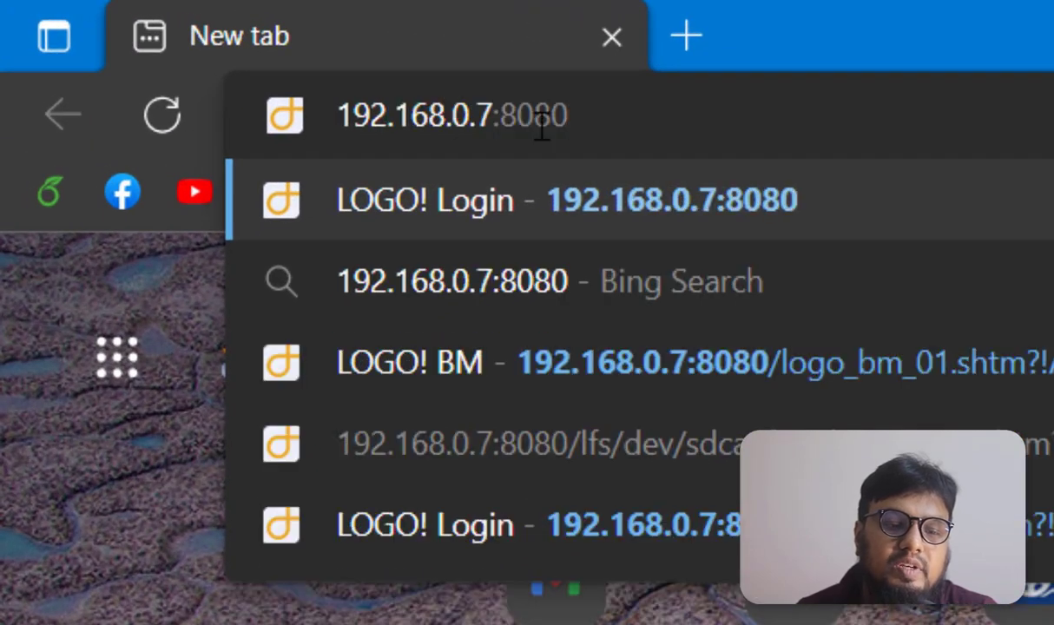
pyautogui.hotkey('shift', 'Left')
pyautogui.hotkey('shift', 'Left')
pyautogui.hotkey('shift', 'Left')
pyautogui.hotkey('shift', 'Left')
pyautogui.hotkey('shift', 'Left')
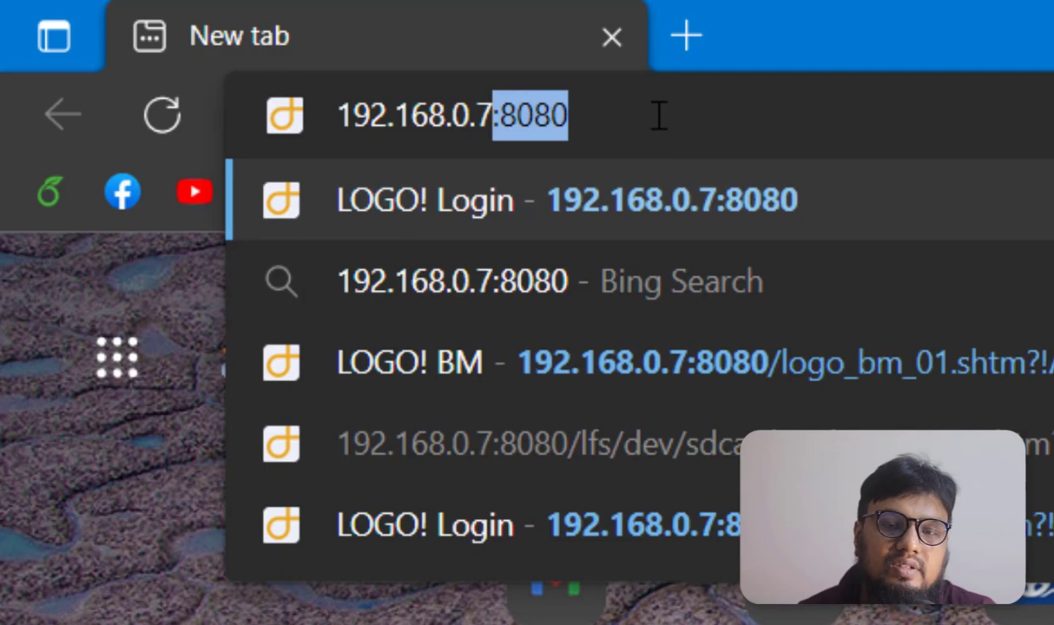
pyautogui.press('BackSpace')
pyautogui.press('Return')
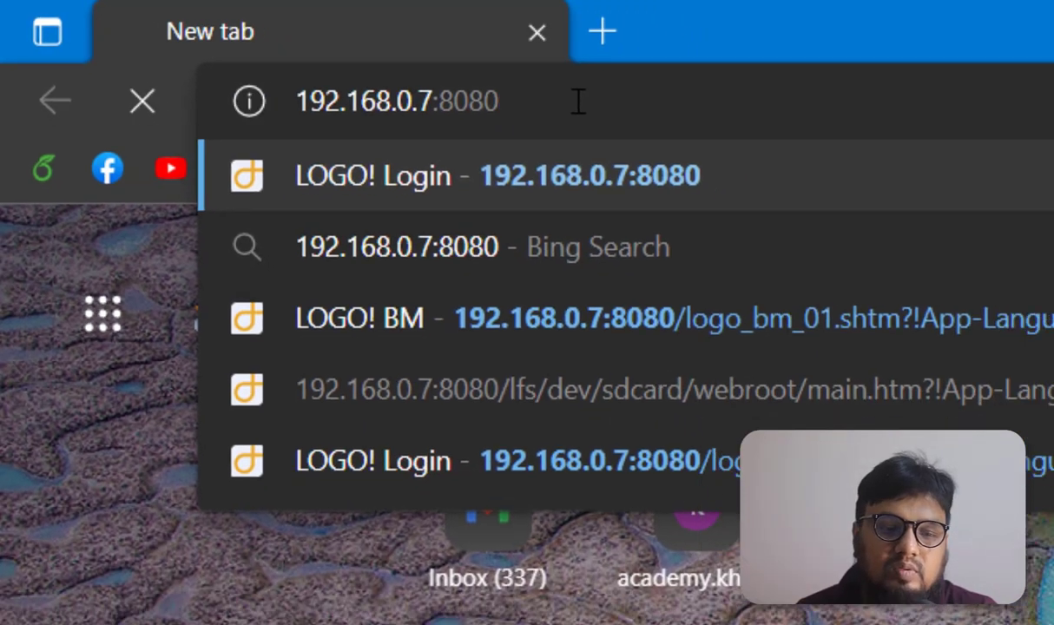
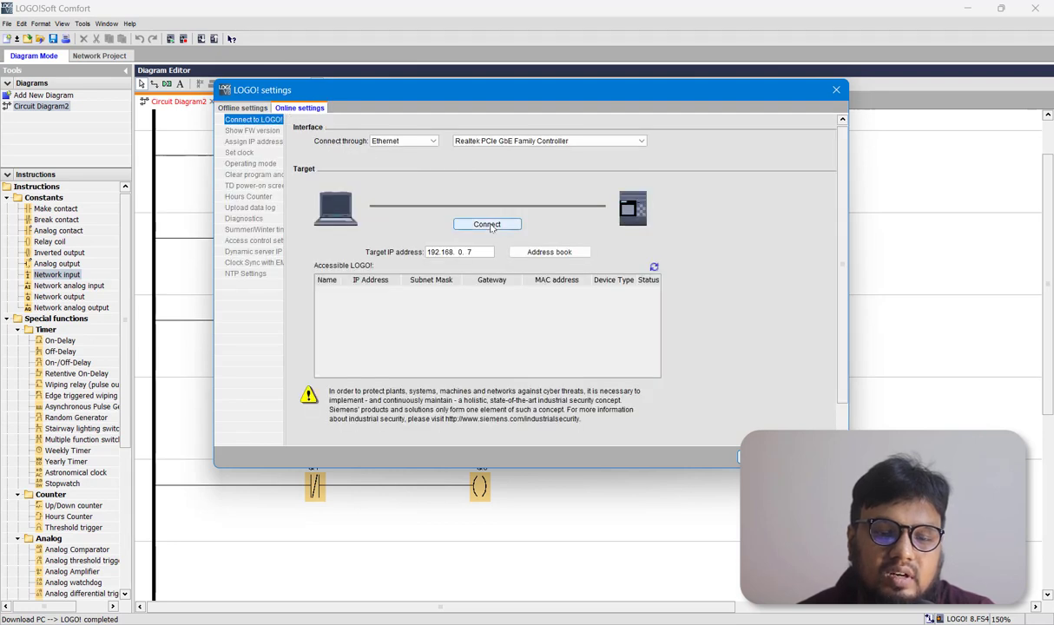
# Step: Switch to LOGO!Soft Comfort, connect to the LOGO! at 192.168.0.7 and open its access control settings, changing the device to STOP
pyautogui.click(489, 224)
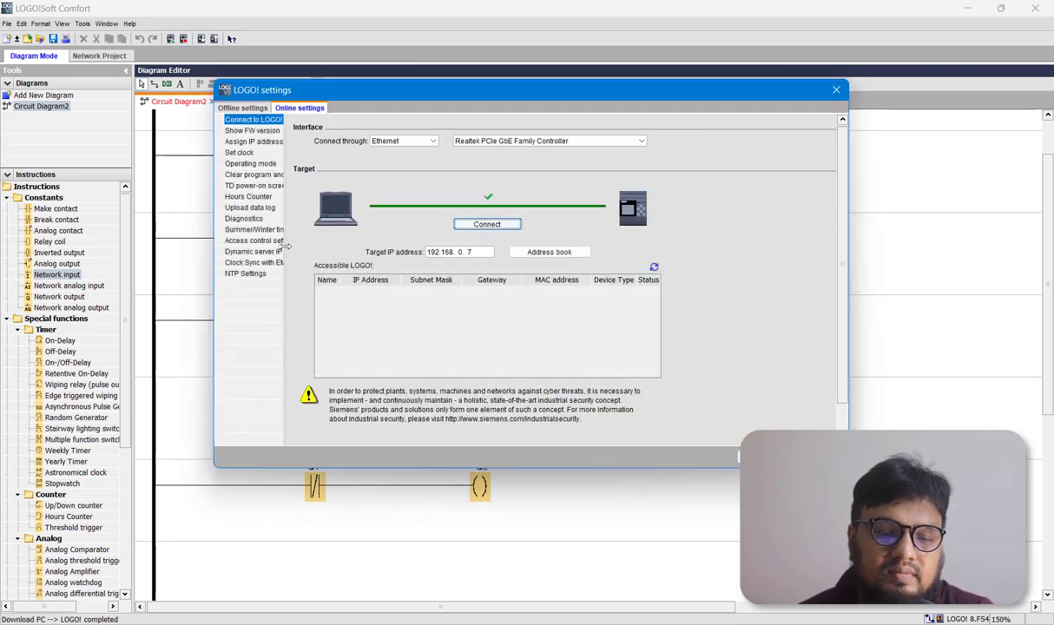
pyautogui.moveTo(287, 247); pyautogui.dragTo(365, 245)
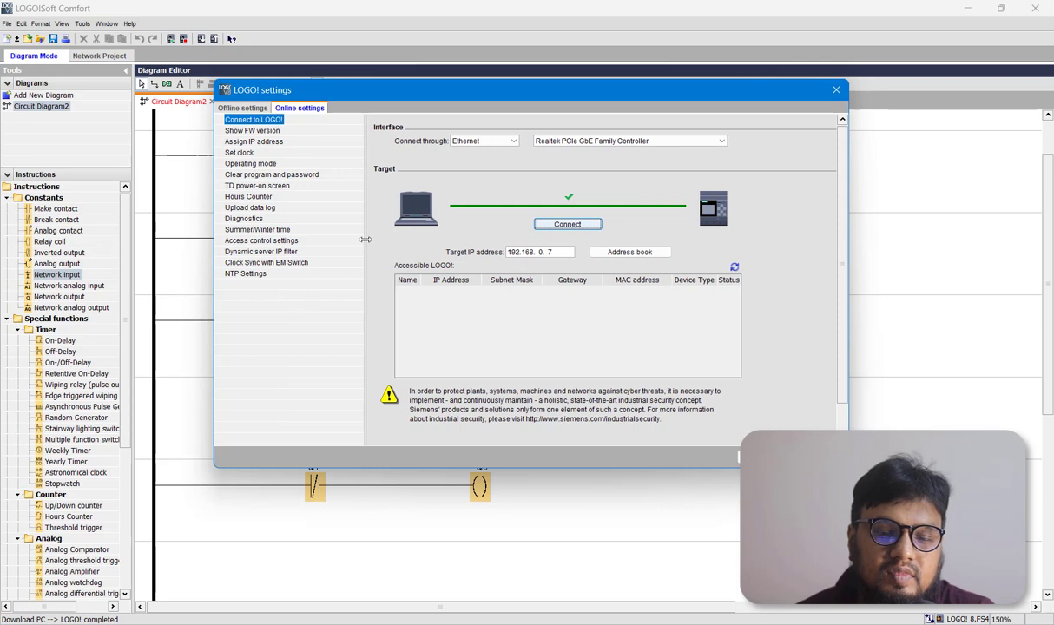
pyautogui.click(245, 241)
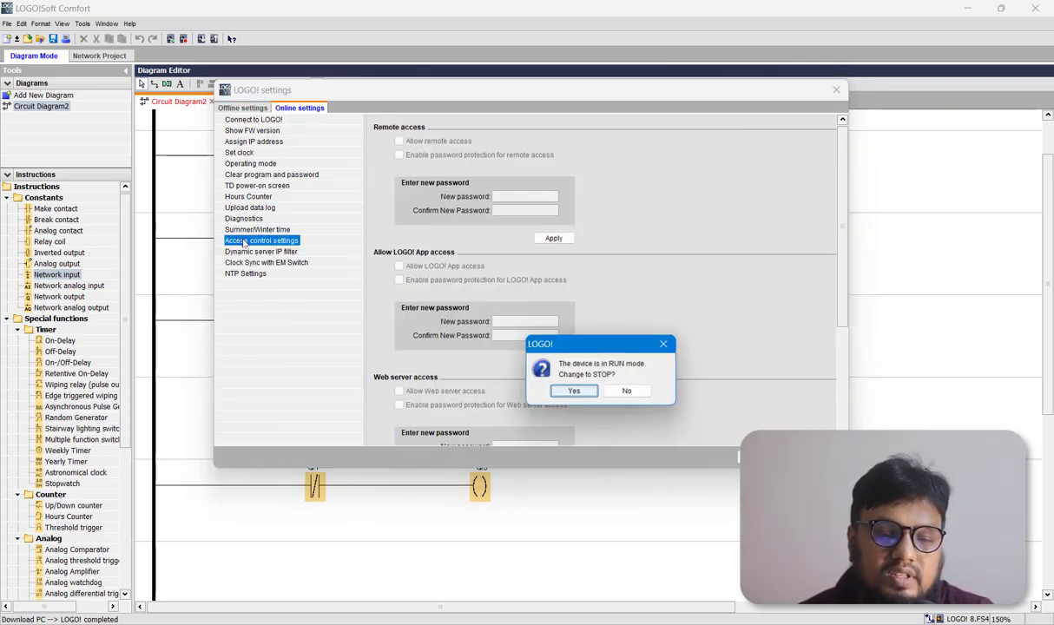
pyautogui.click(582, 393)
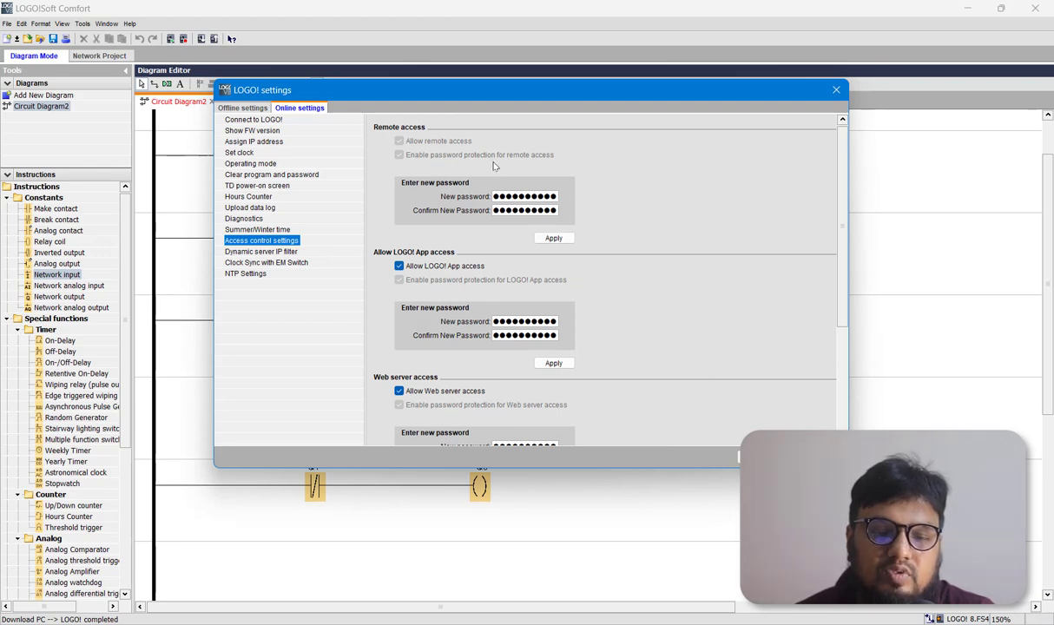
# Step: Review the LOGO! App and web server access settings, including the fields for a new web server password, and close the settings
pyautogui.scroll(-2, 721, 278)
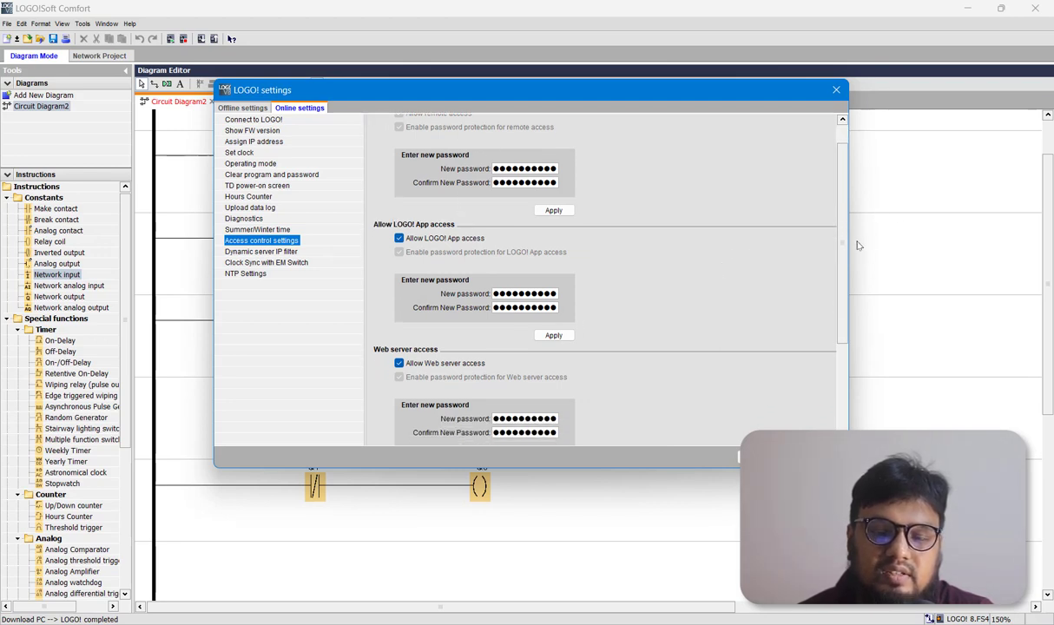
pyautogui.scroll(-5, 799, 241)
pyautogui.scroll(1, 848, 296)
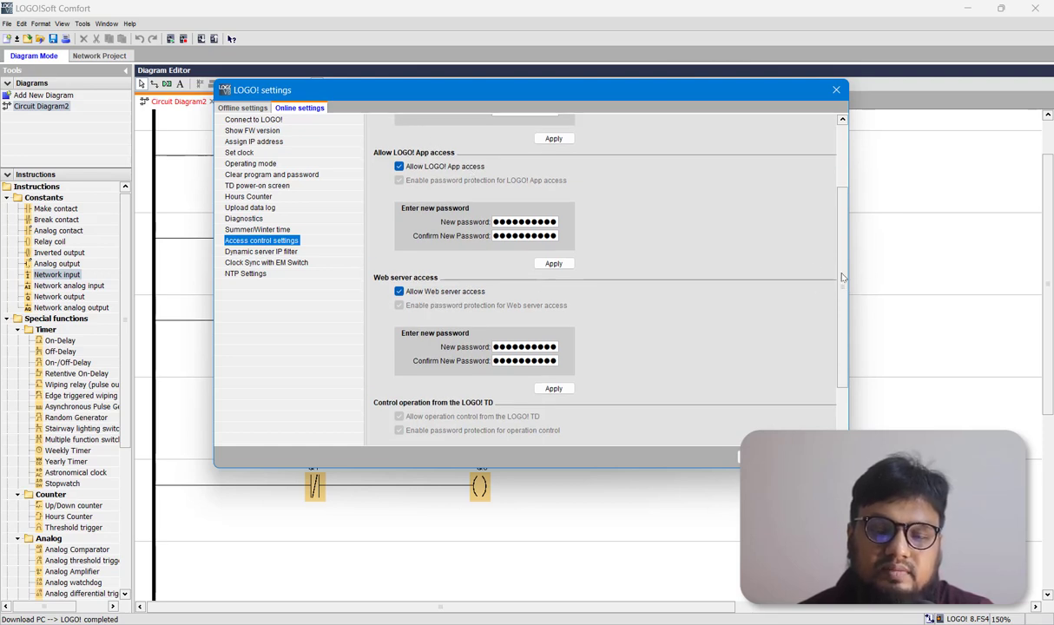
pyautogui.scroll(-5, 842, 277)
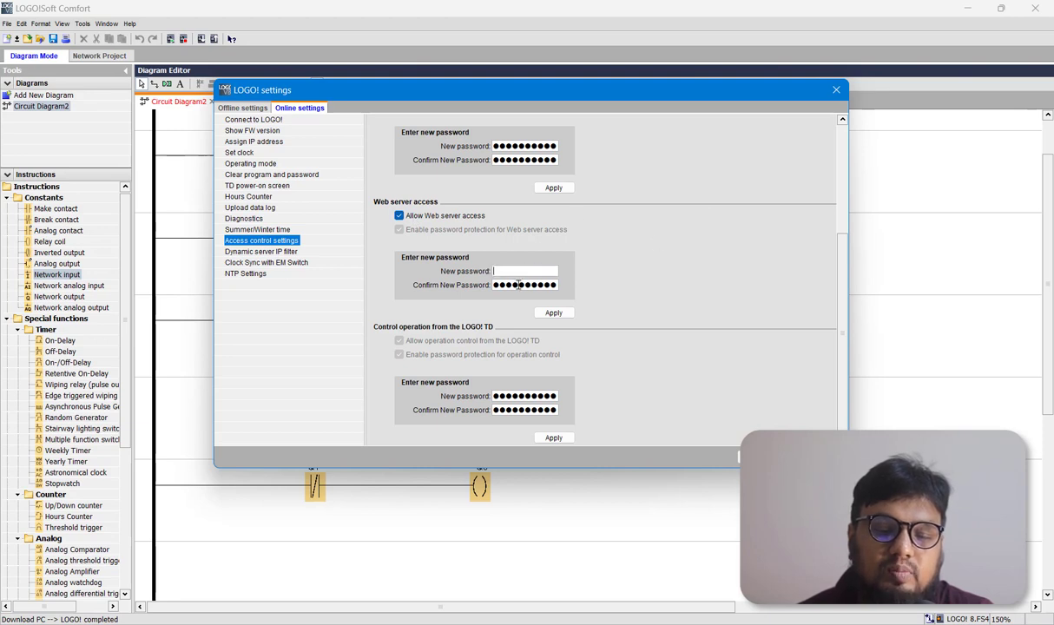
pyautogui.click(518, 285)
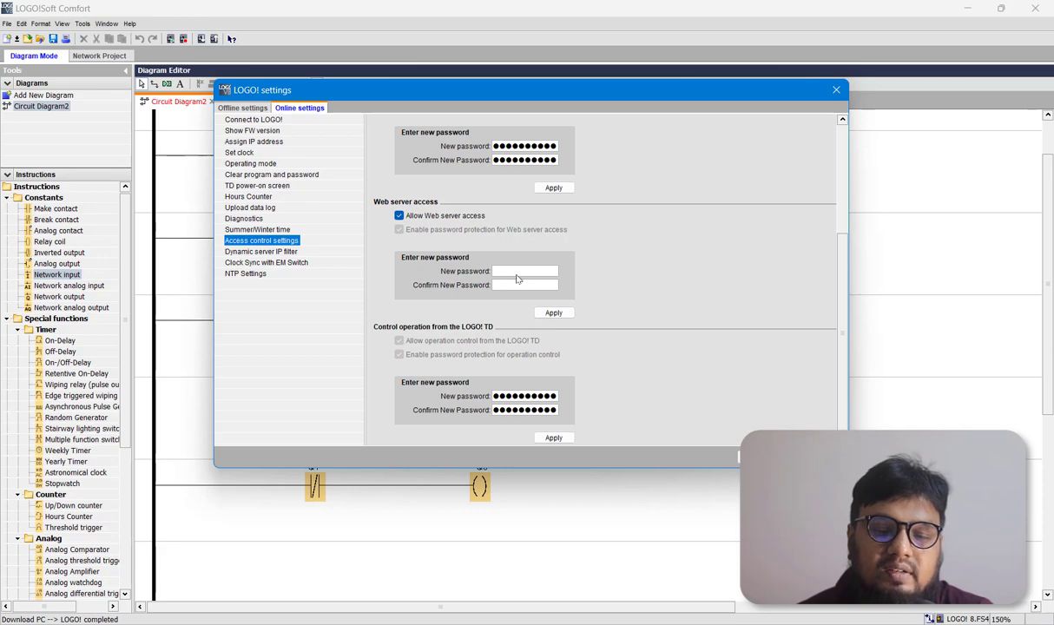
pyautogui.click(835, 90)
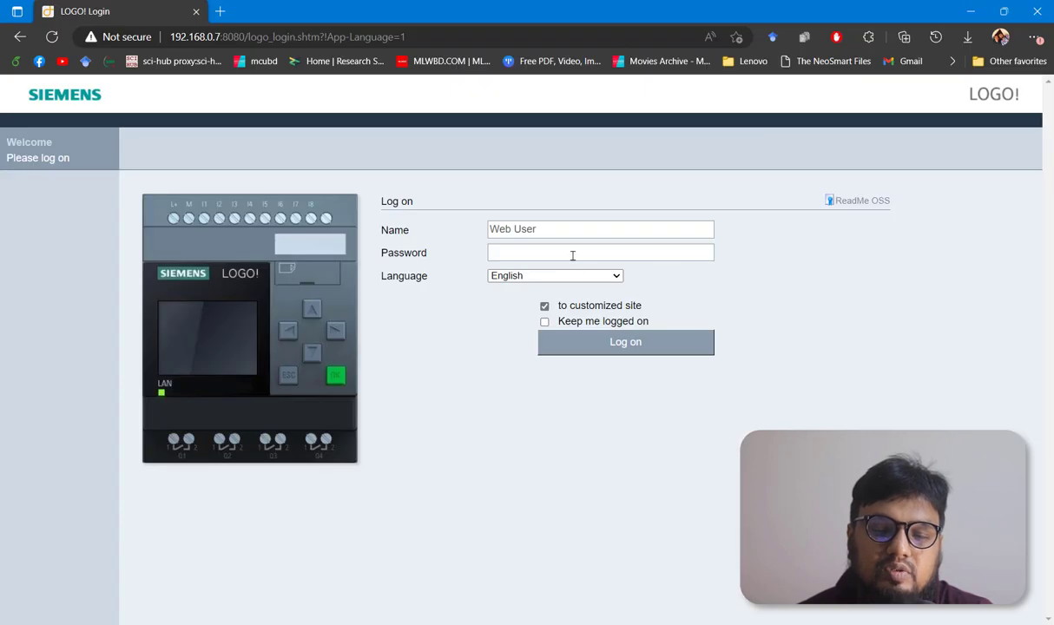
# Step: Switch to the Edge browser and log on to the LOGO! customized site as Web User with the web server password
pyautogui.click(572, 255)
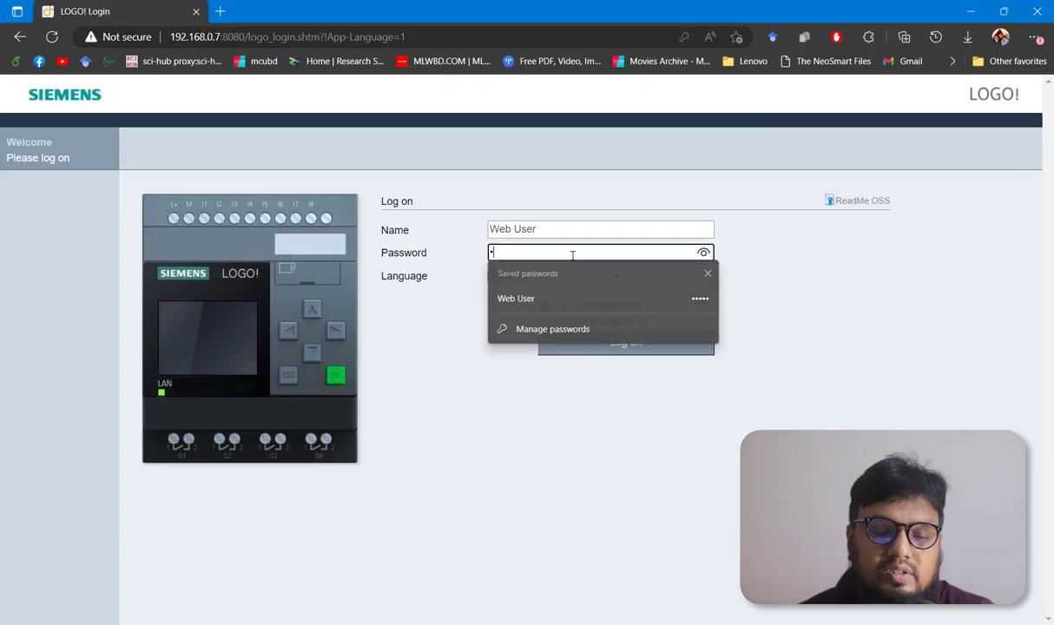
pyautogui.write('•••••')
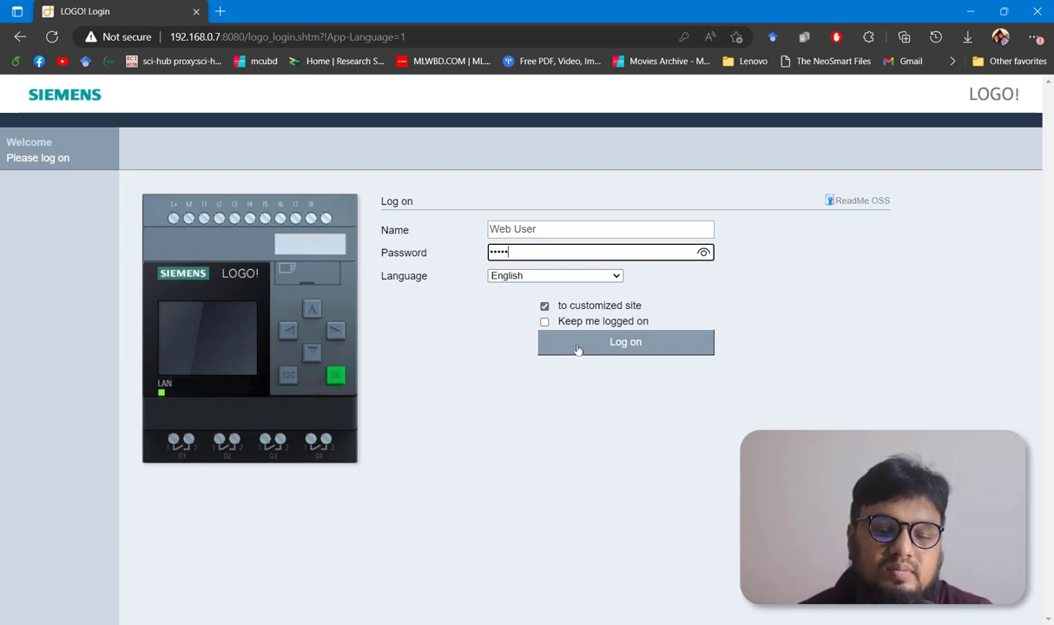
pyautogui.click(610, 344)
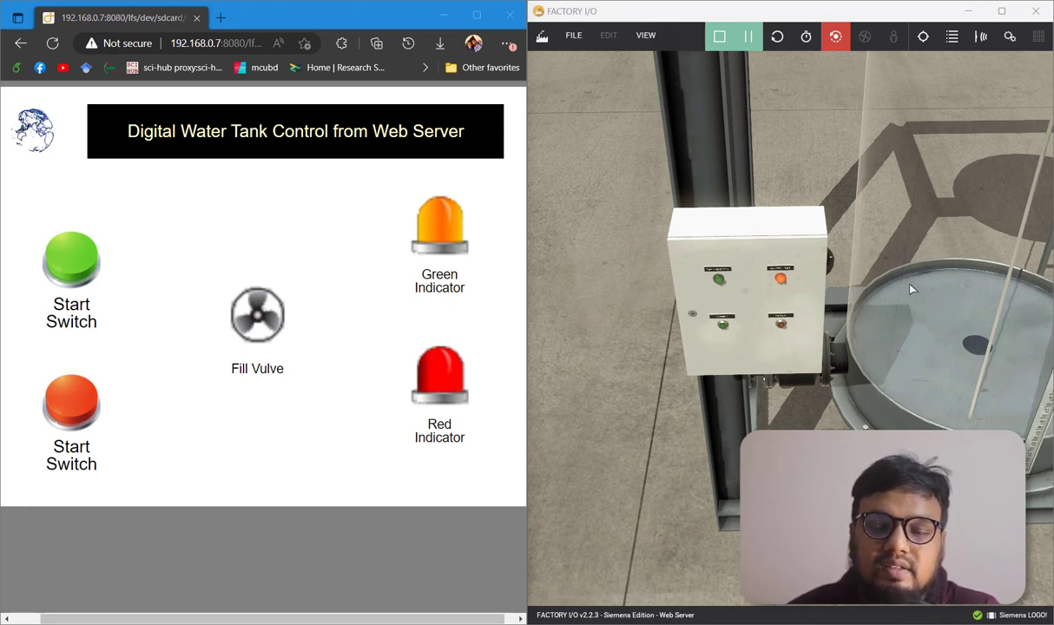
# Step: Switch to Factory I/O and test the tank from the control box by starting the filling with Start Button 1 and stopping it
pyautogui.moveTo(895, 275); pyautogui.dragTo(862, 356, button='right')
pyautogui.scroll(3, 869, 346)
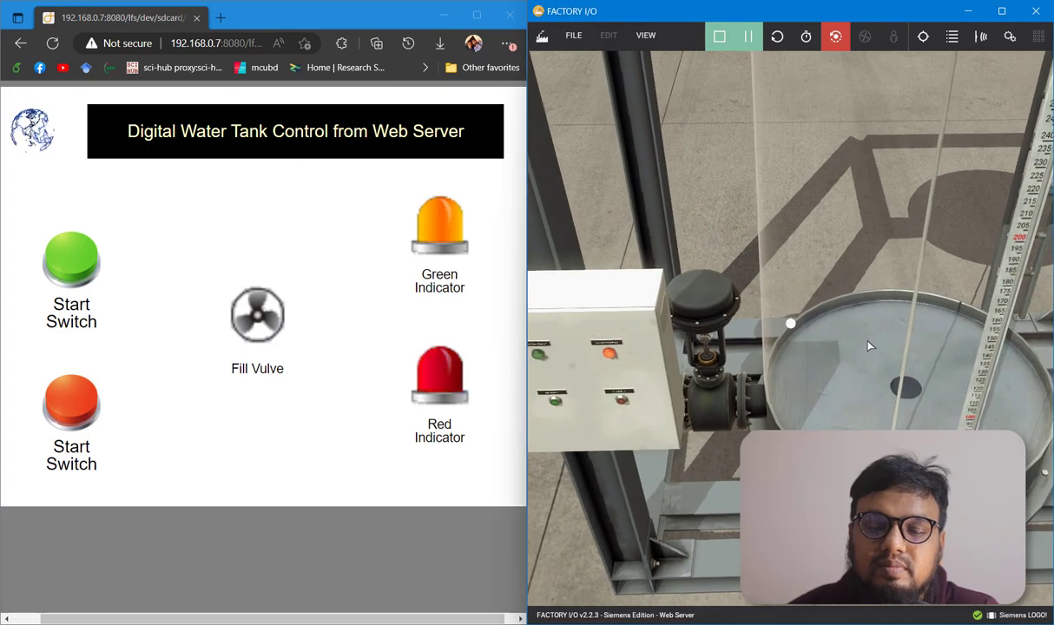
pyautogui.moveTo(585, 369); pyautogui.dragTo(705, 243, button='right')
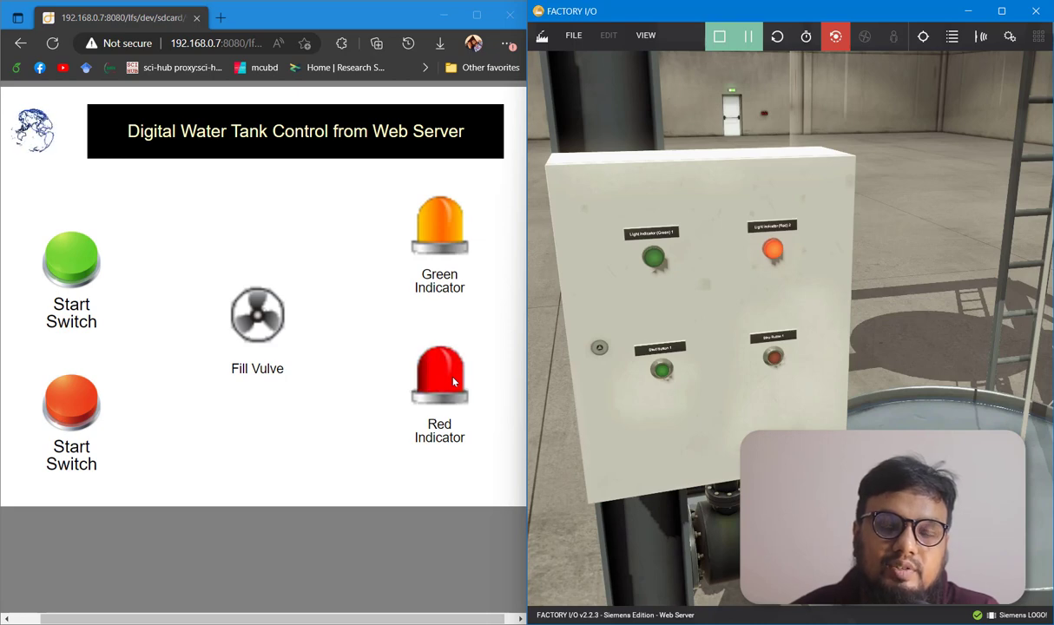
pyautogui.click(661, 371)
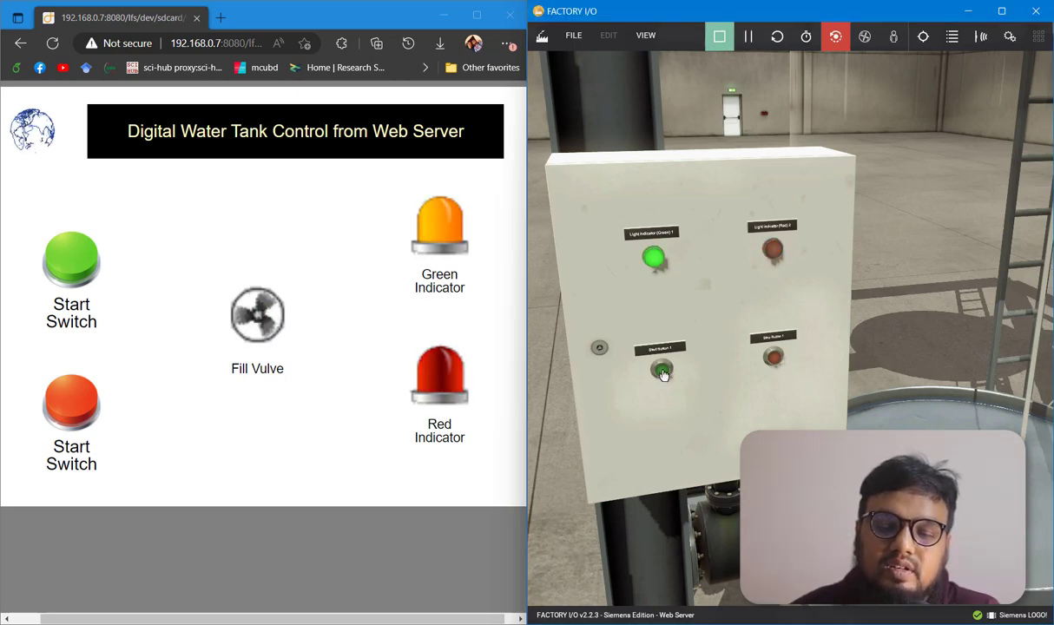
pyautogui.scroll(-3, 808, 344)
pyautogui.scroll(-2, 808, 344)
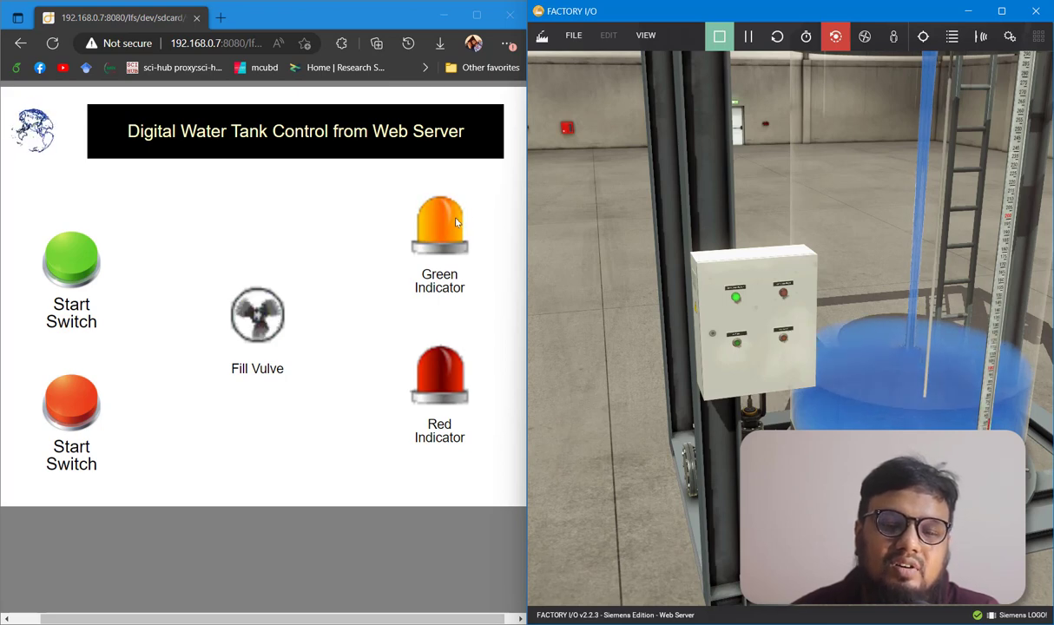
pyautogui.click(784, 341)
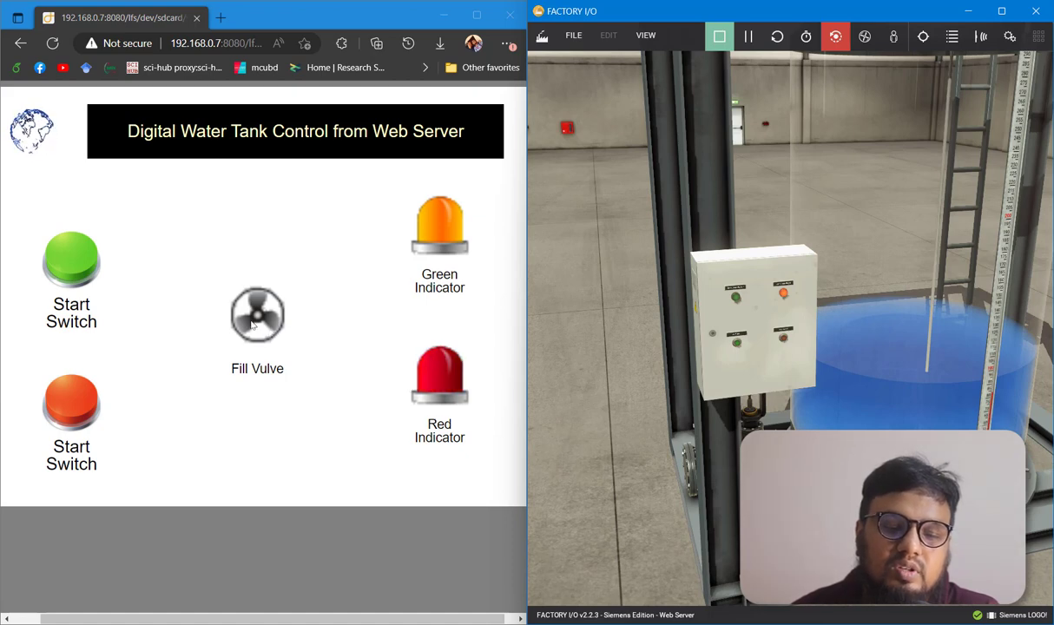
# Step: Test the tank from the web page in Edge by starting the filling with the green switch and stopping it with the red one
pyautogui.click(67, 260)
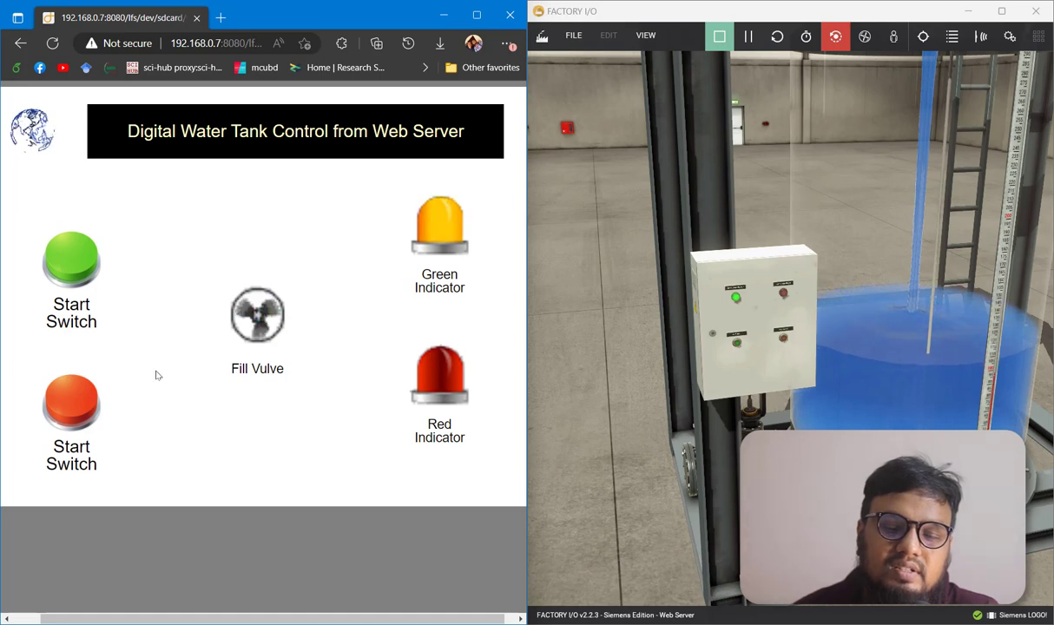
pyautogui.click(70, 399)
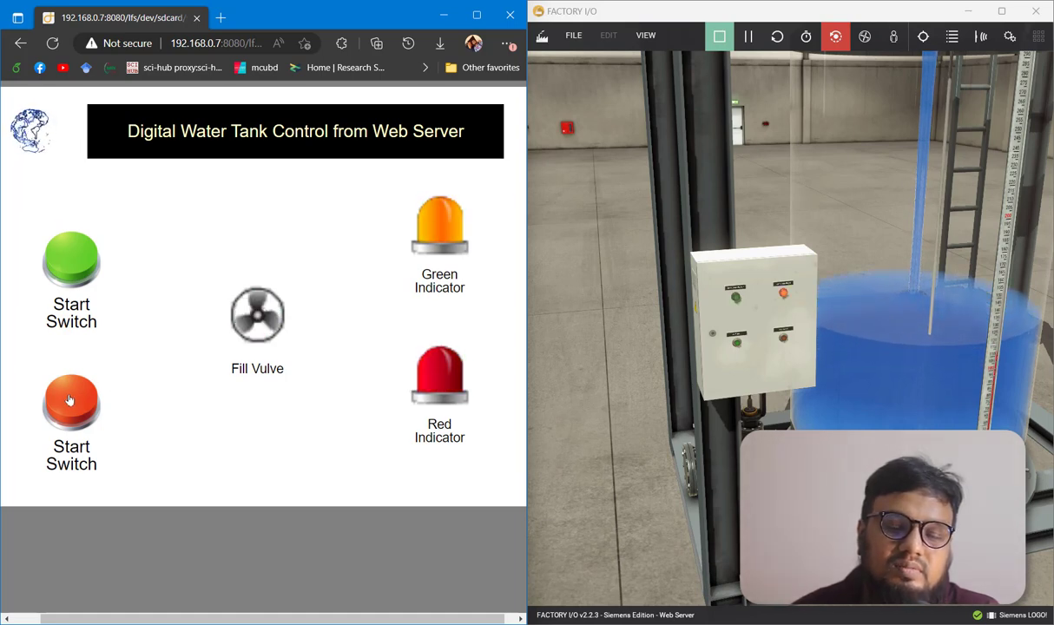